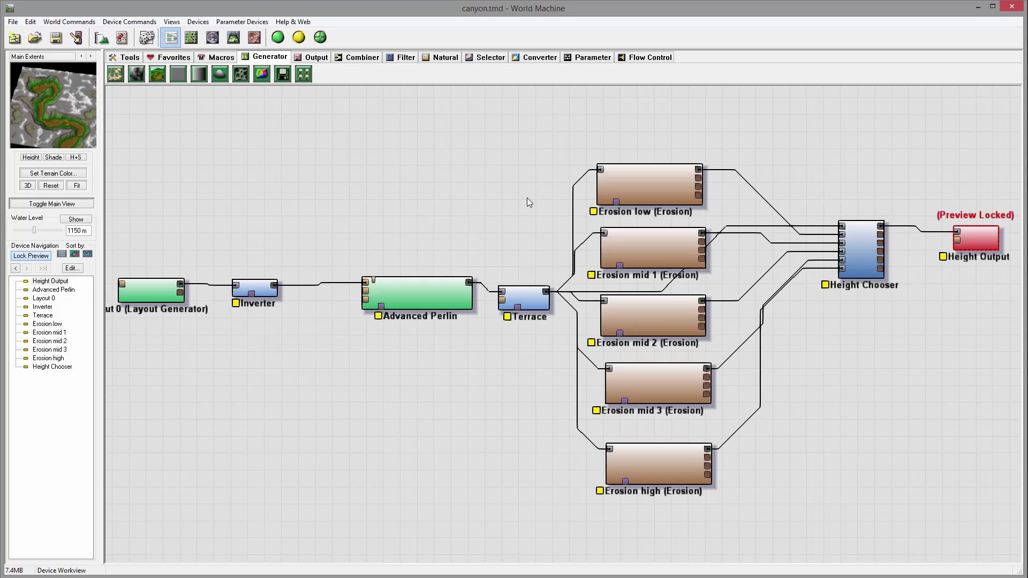
Build the canyon terrain at 1025 x 1025 with a normal build while displaying it in 3D.
right_drag(527, 198, 448, 162)
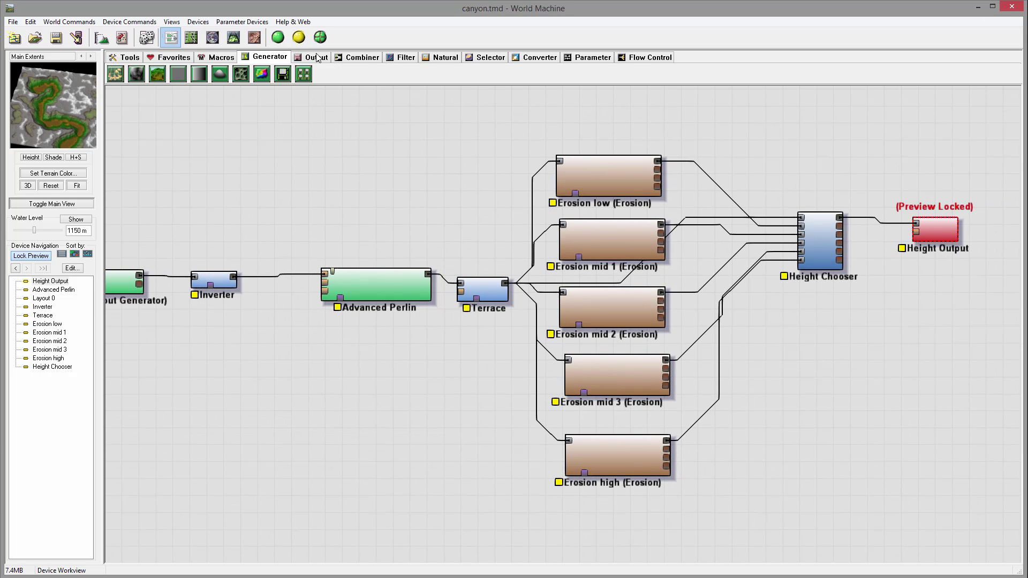
click(233, 37)
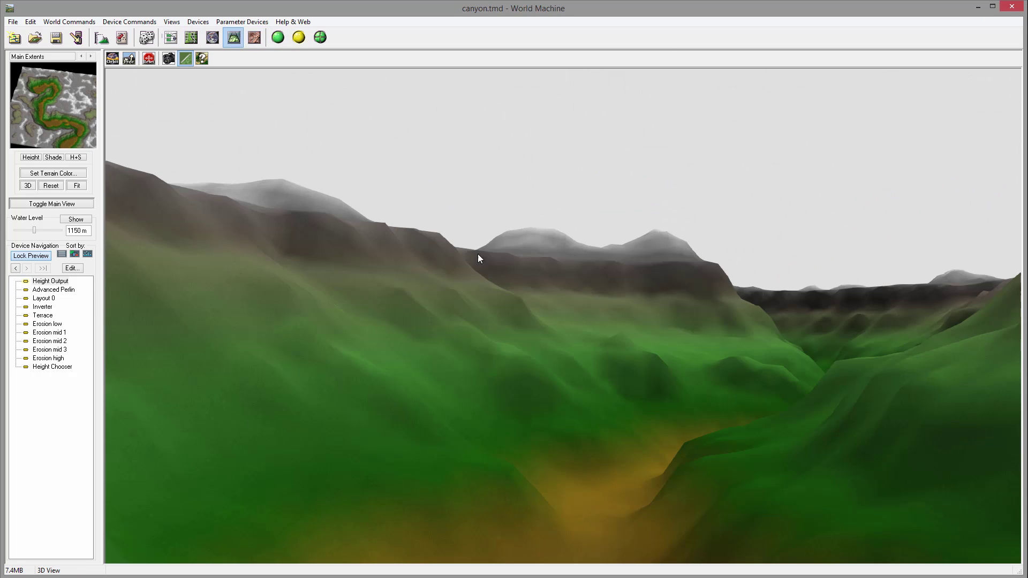
click(276, 39)
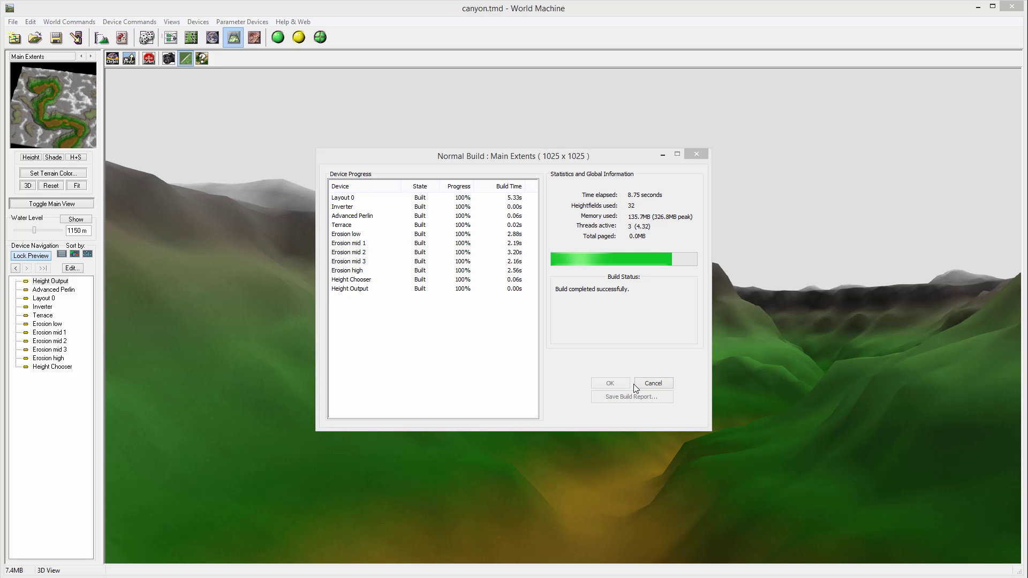
click(619, 385)
Examine the built canyon's cliffs, plateaus and riverbed from several angles in the 3D view.
drag(689, 347, 342, 330)
drag(568, 384, 638, 418)
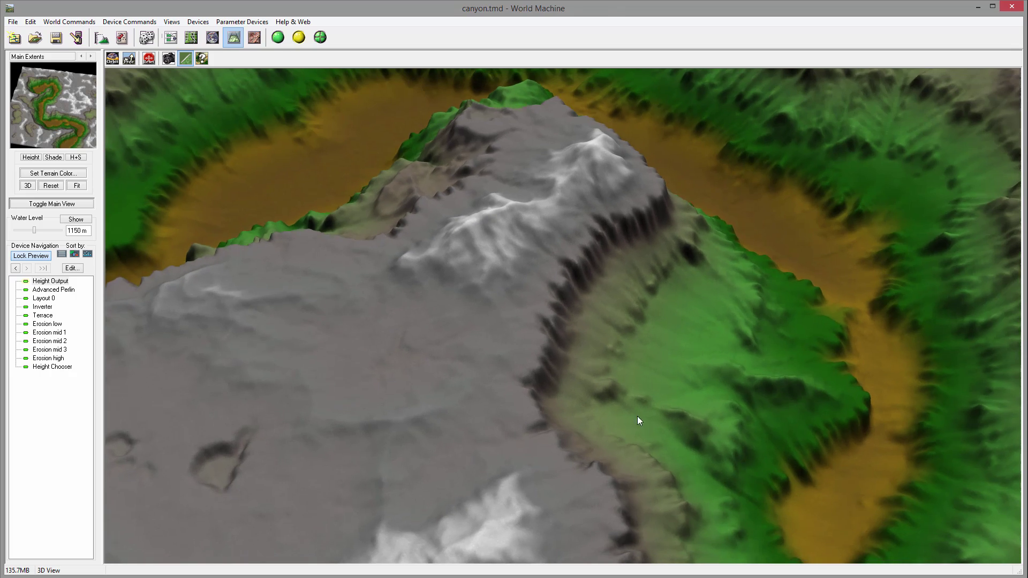
scroll(717, 430, up, 3)
drag(717, 430, 674, 260)
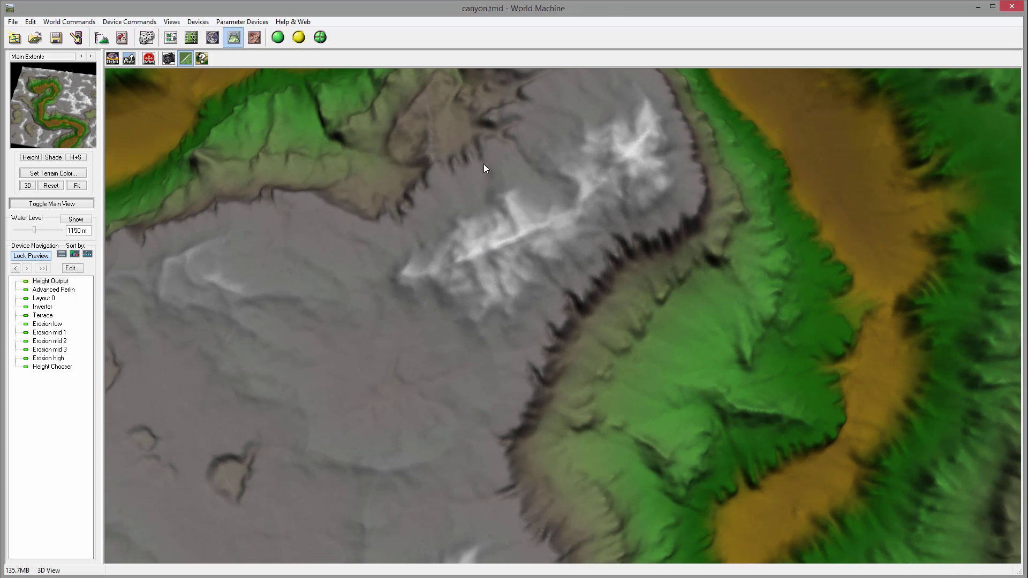
mouse_move(585, 240)
mouse_down()
mouse_move(550, 372)
mouse_move(483, 225)
mouse_move(696, 208)
mouse_move(655, 219)
mouse_move(606, 214)
mouse_move(576, 253)
mouse_move(598, 239)
mouse_up()
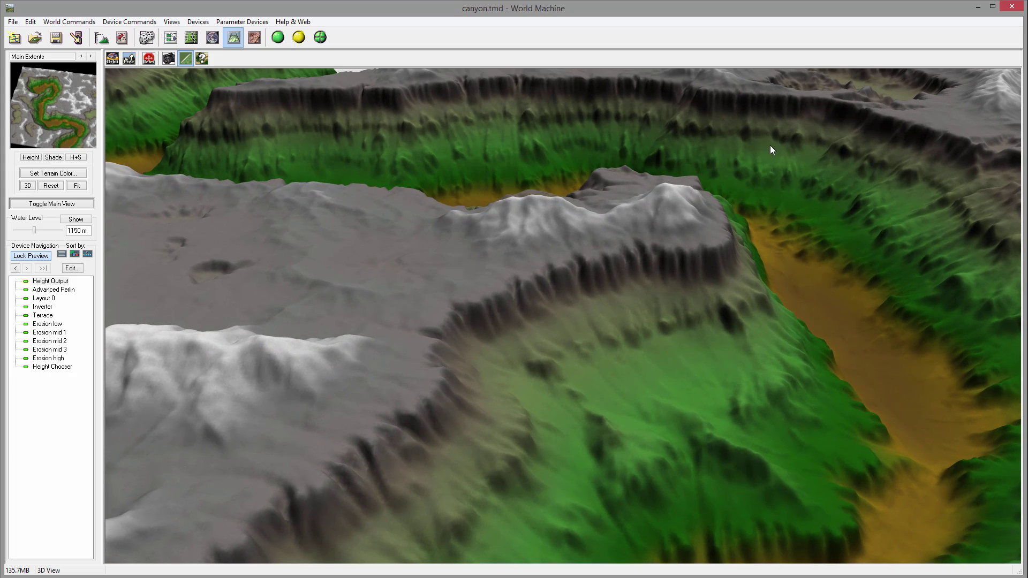
drag(851, 225, 243, 249)
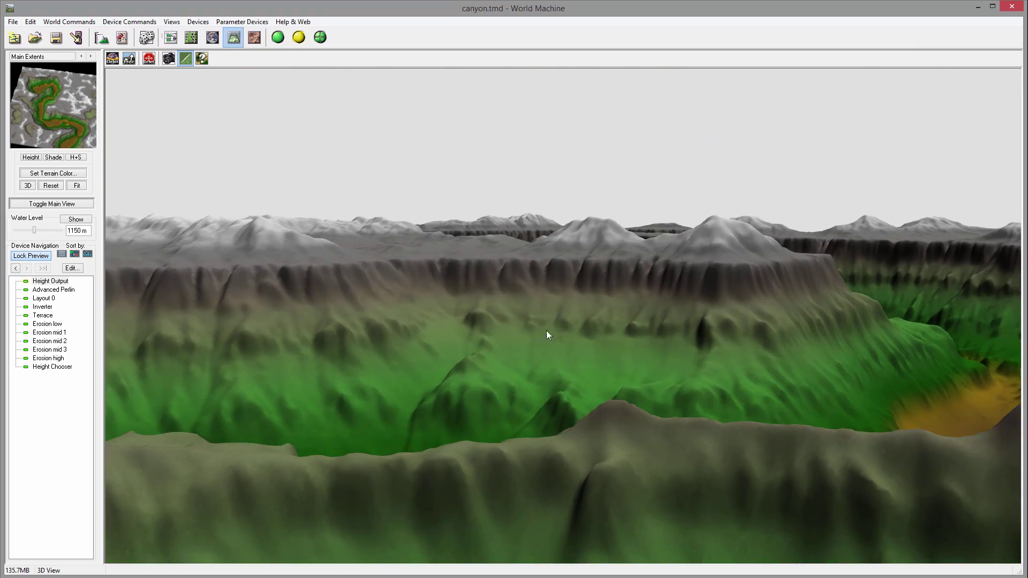
drag(547, 334, 494, 298)
Return to the device network, add a Simple Displacement filter above the Terrace device and feed Terrace's output into its primary input.
click(167, 39)
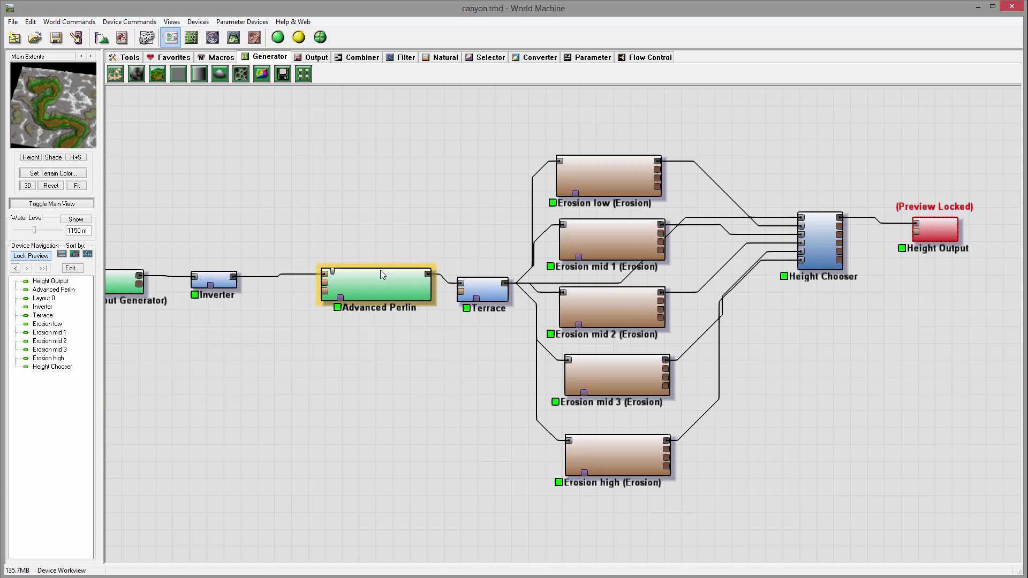
drag(490, 296, 487, 294)
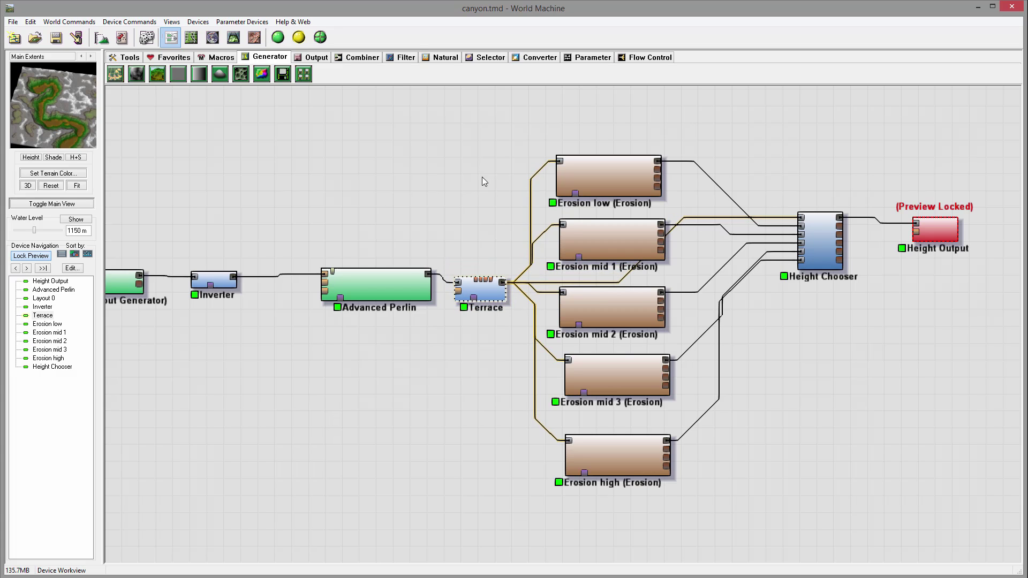
click(406, 58)
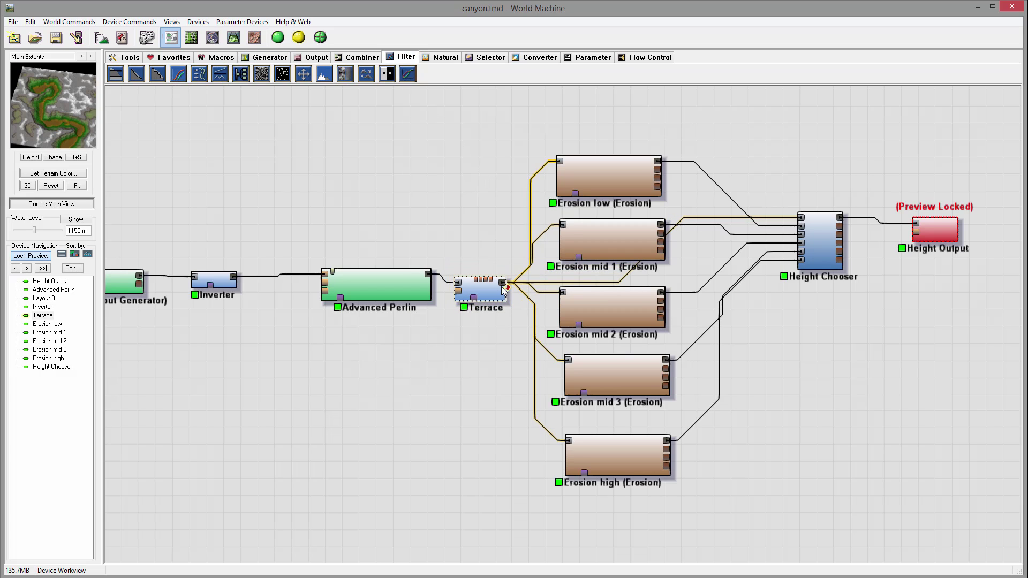
click(201, 75)
click(447, 194)
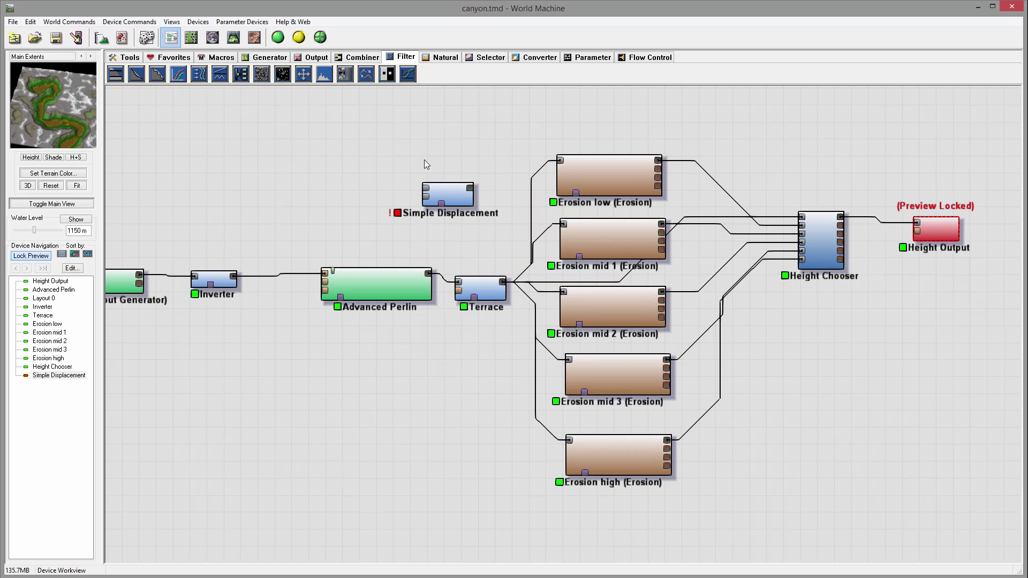
drag(504, 281, 477, 182)
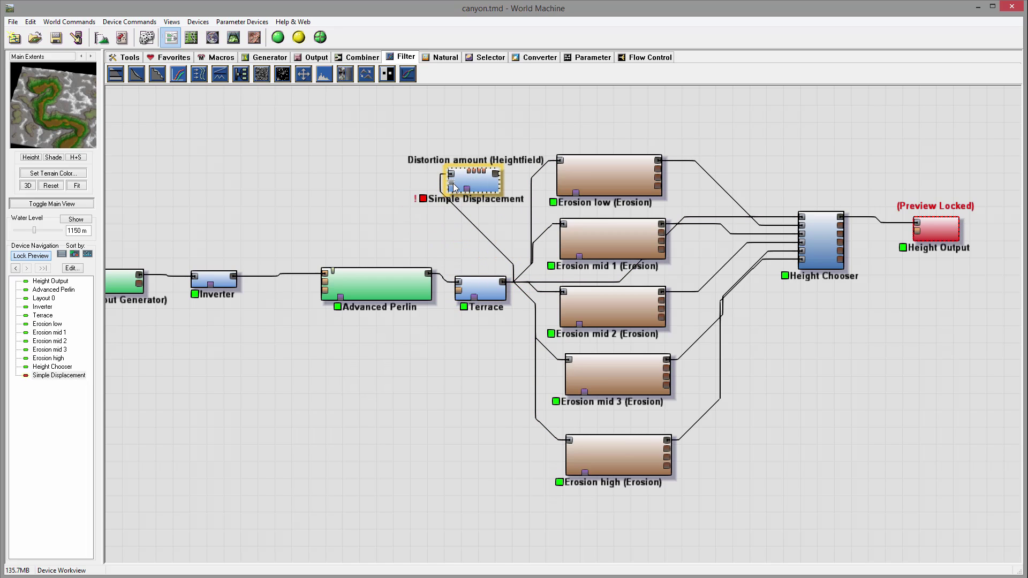
Add a second Advanced Perlin generator above the main chain and connect it to the Simple Displacement's distortion amount input.
click(274, 57)
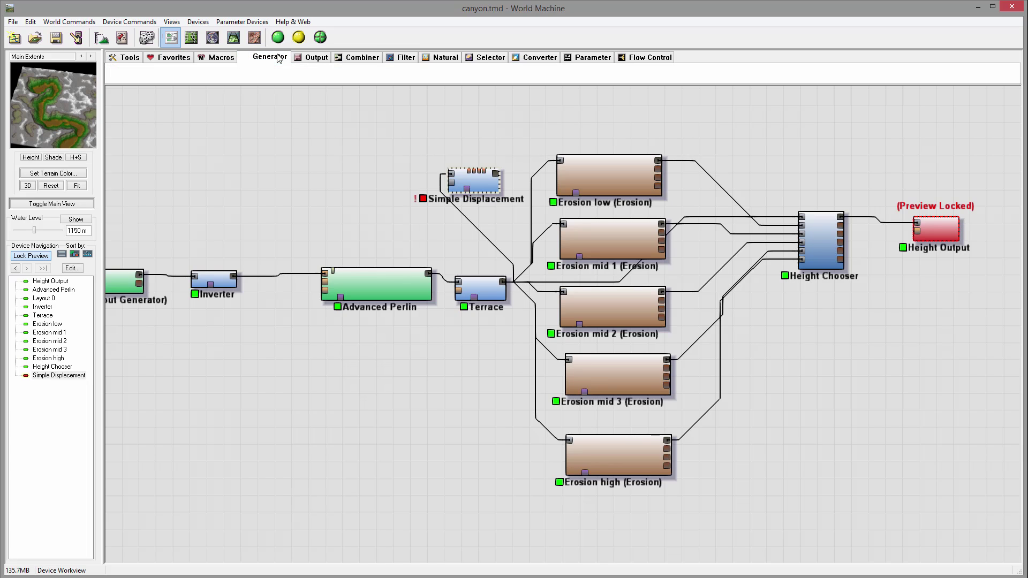
click(158, 74)
click(239, 152)
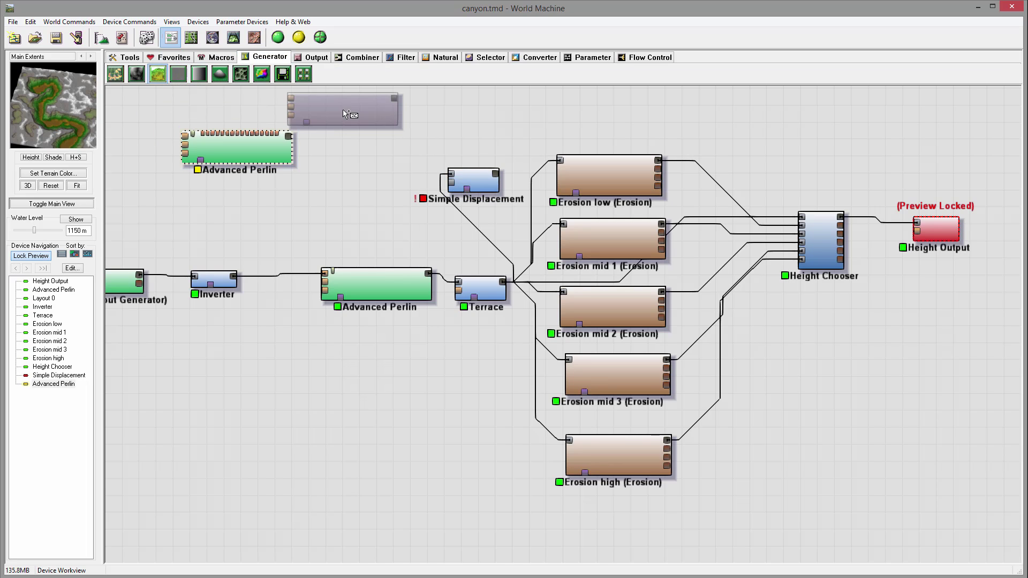
drag(290, 136, 453, 188)
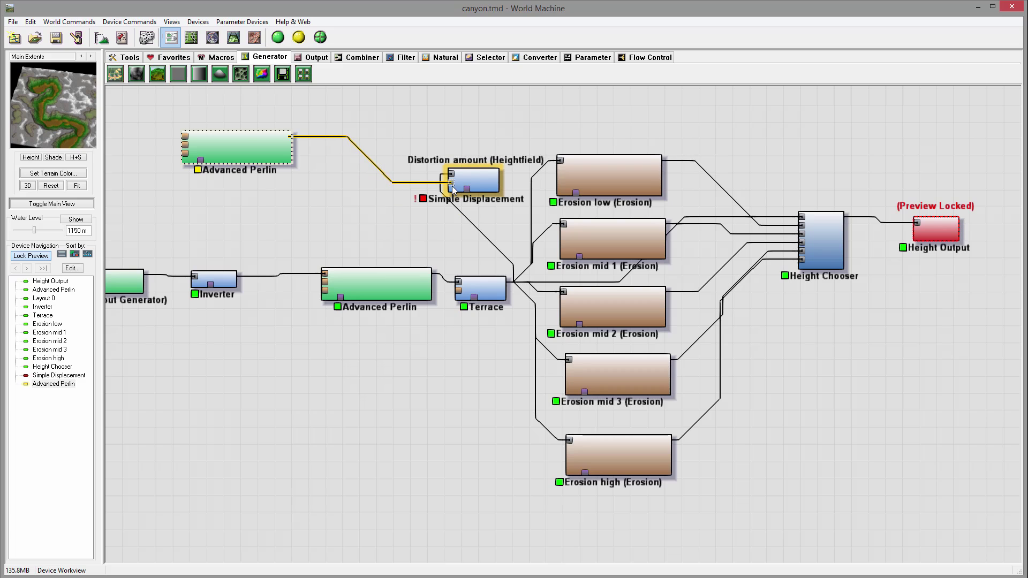
drag(234, 140, 249, 164)
Lock the preview on the Simple Displacement device and place the new Advanced Perlin closer to it.
right_click(487, 183)
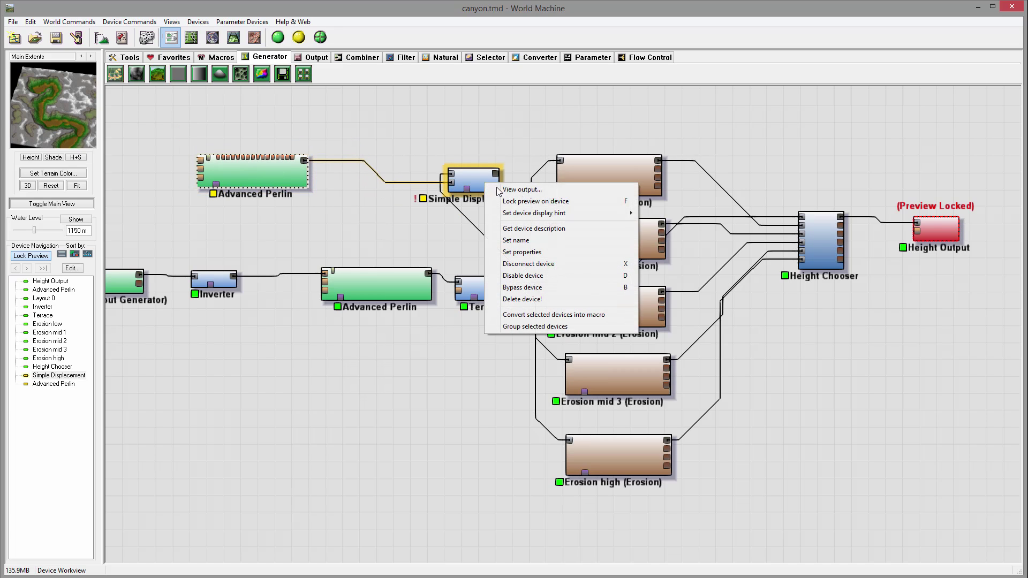
click(516, 200)
right_click(472, 184)
click(495, 202)
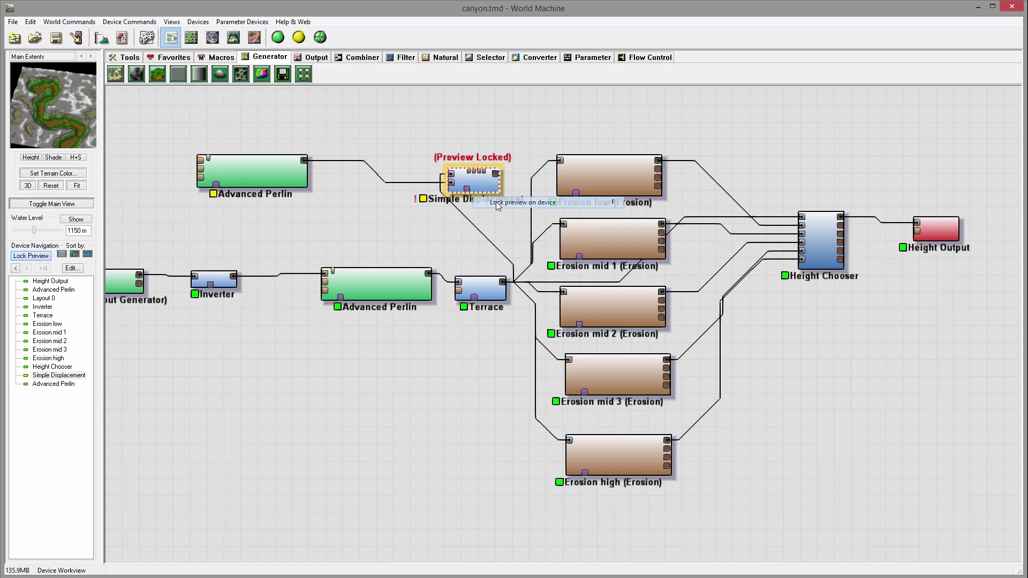
drag(258, 157, 298, 168)
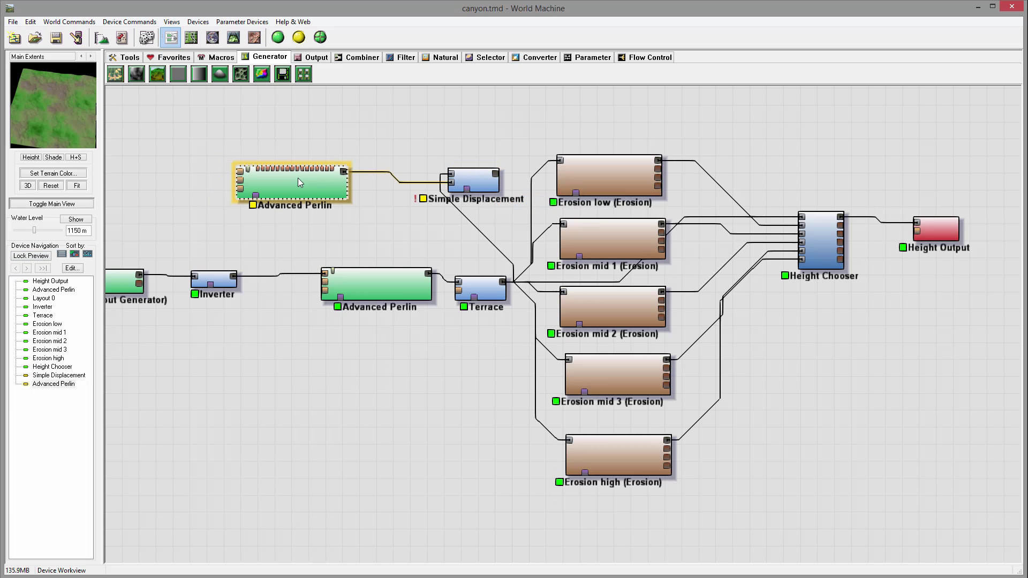
right_click(477, 181)
click(506, 201)
Adjust the feature scale of the Advanced Perlin that drives the displacement.
click(303, 188)
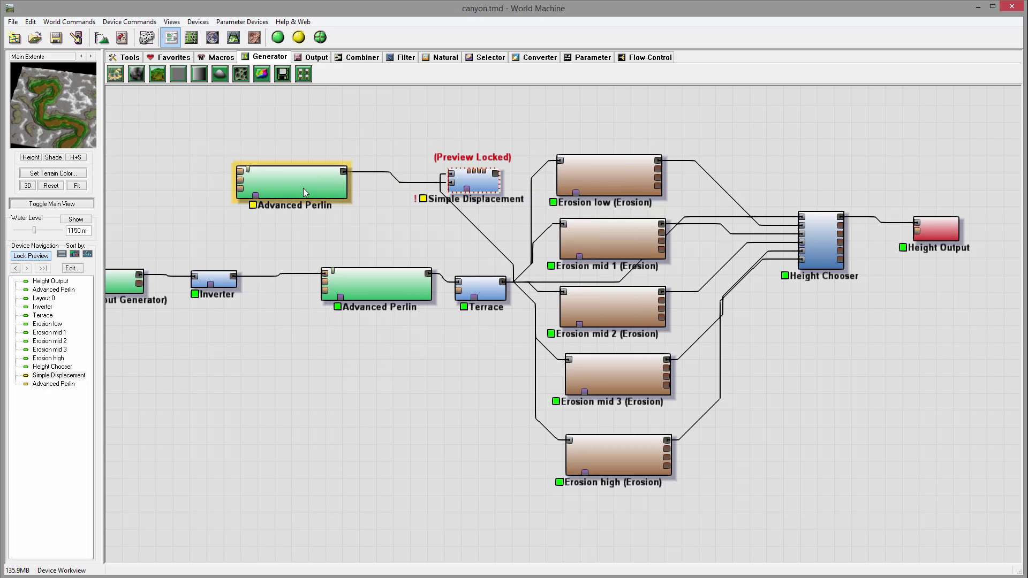
double_click(300, 187)
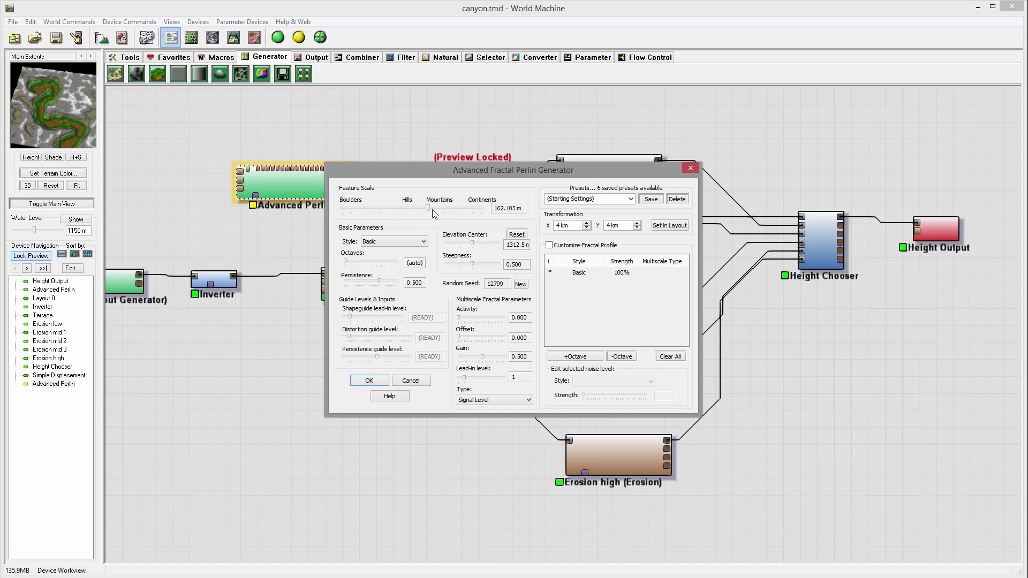
click(369, 380)
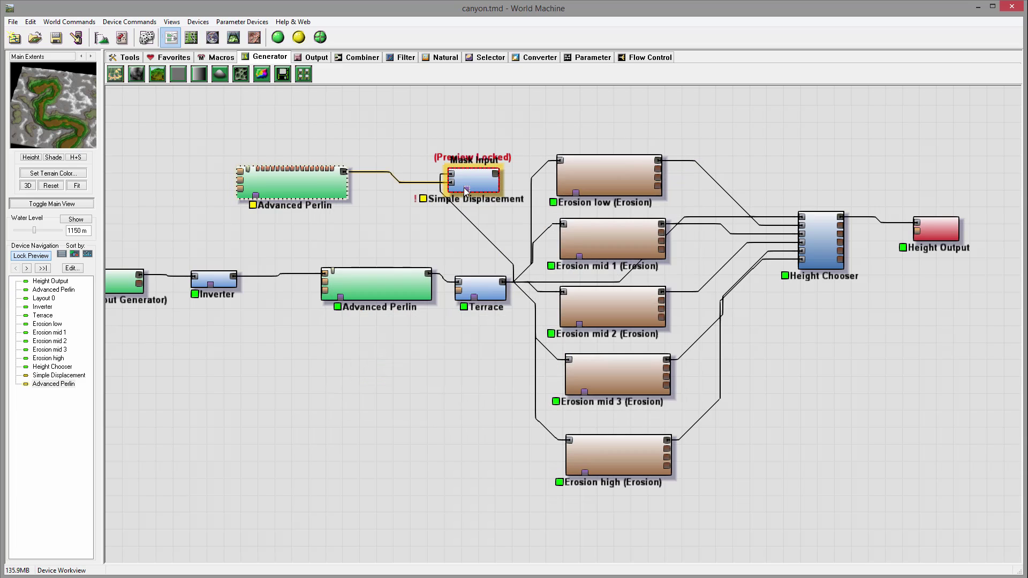
Set the Simple Displacement's direction to 125 and its strength to 0.73438.
click(479, 172)
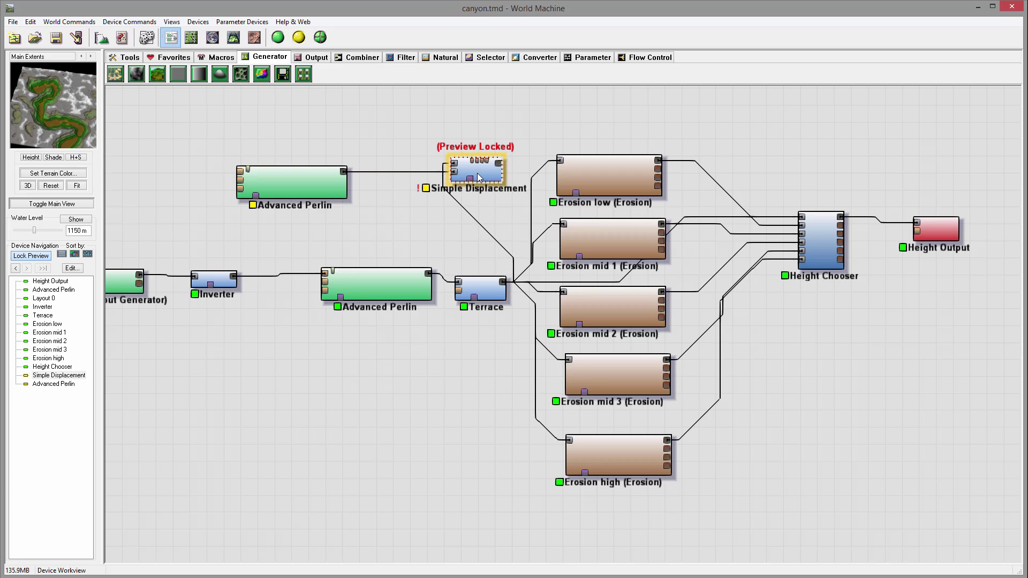
double_click(477, 172)
drag(469, 281, 506, 300)
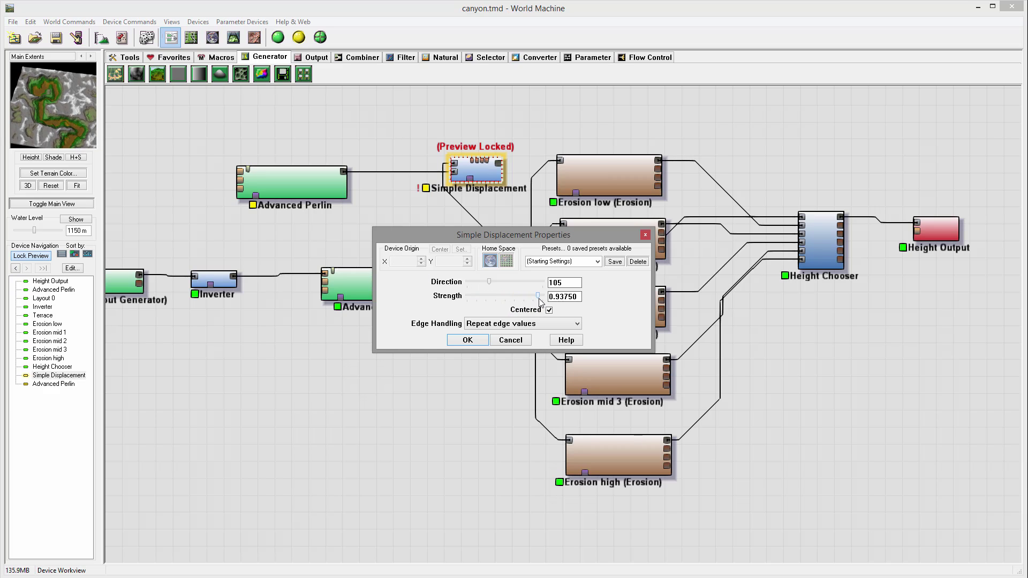
drag(503, 300, 531, 300)
mouse_move(525, 298)
mouse_down()
mouse_move(544, 300)
mouse_move(498, 300)
mouse_move(534, 302)
mouse_move(480, 278)
mouse_move(524, 296)
mouse_up()
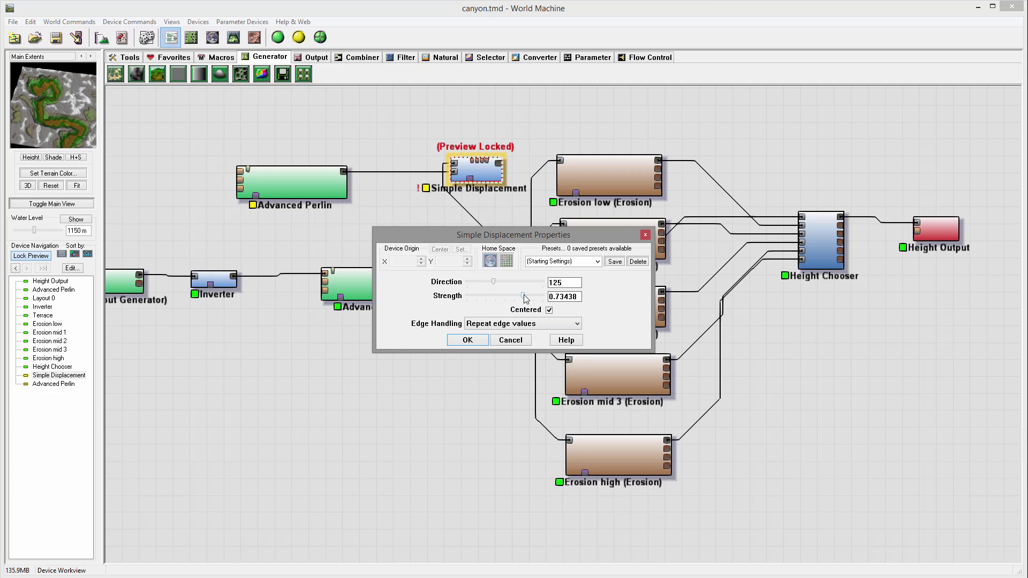
click(462, 341)
Set the feature scale of the Advanced Perlin driving the displacement to 5.18736 km.
double_click(295, 179)
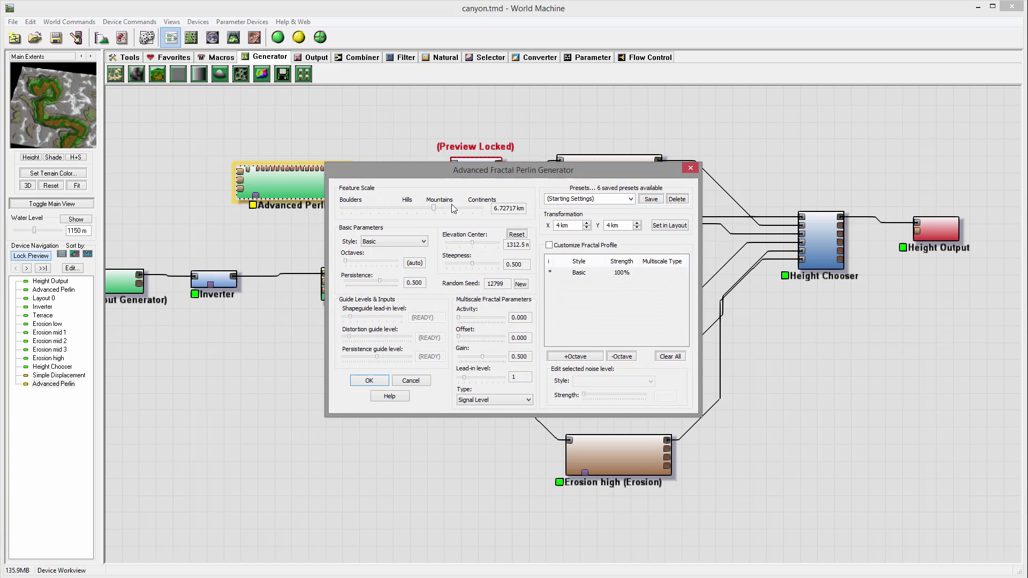
drag(436, 212, 424, 210)
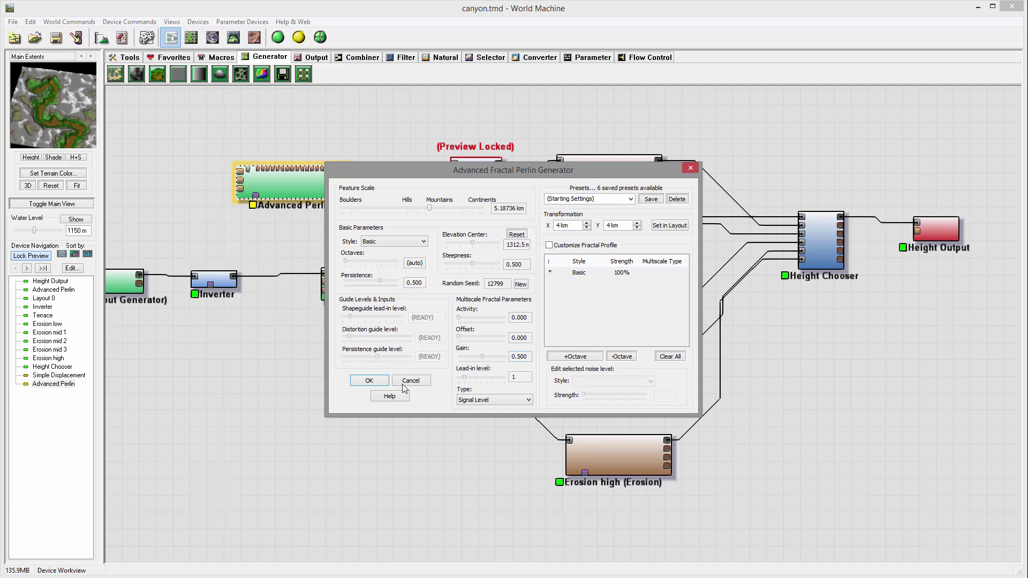
click(369, 381)
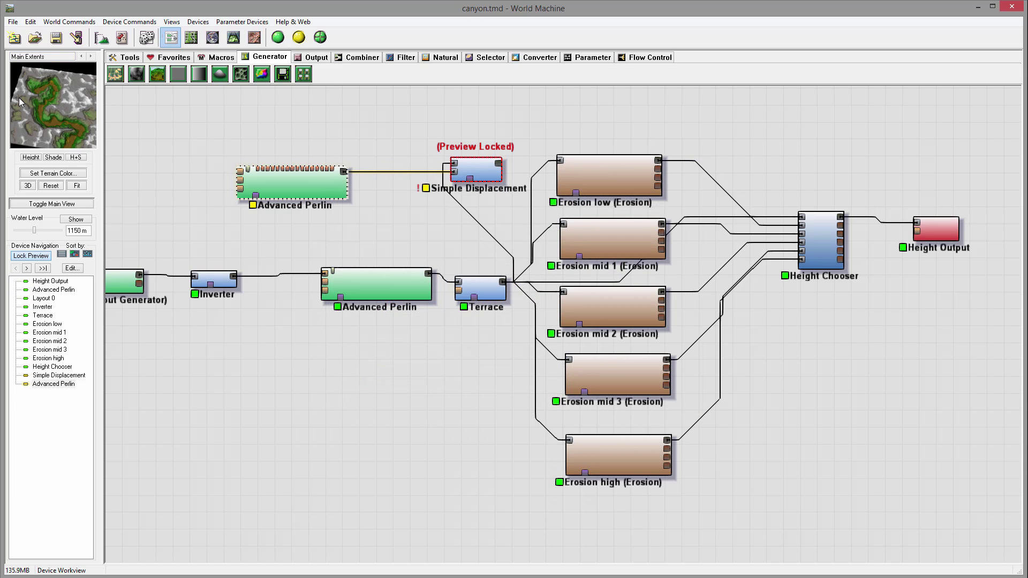
Shift the Simple Displacement, the main Advanced Perlin and the Terrace away from the erosion devices to free up space.
drag(475, 168, 455, 153)
click(442, 150)
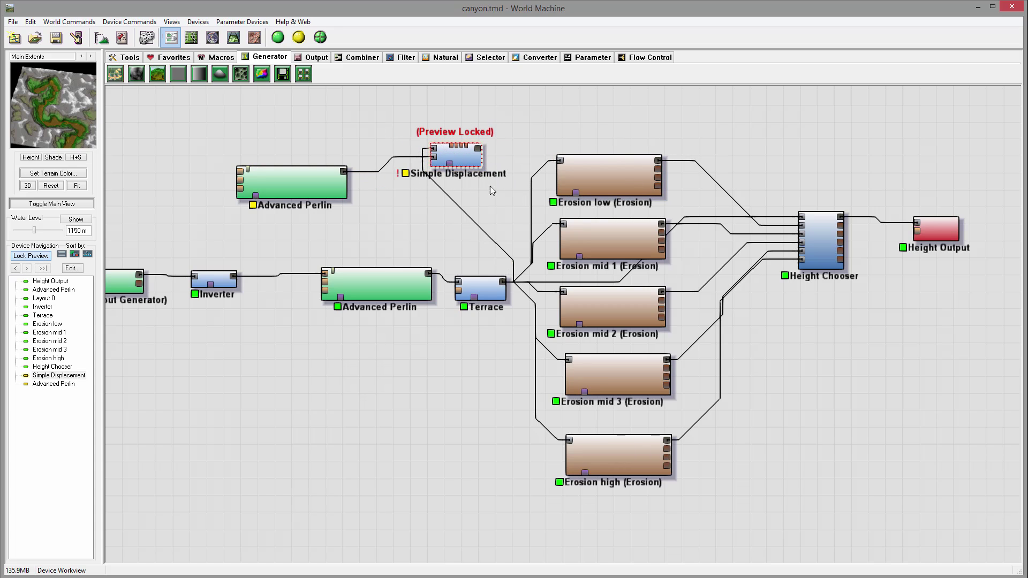
drag(384, 280, 350, 280)
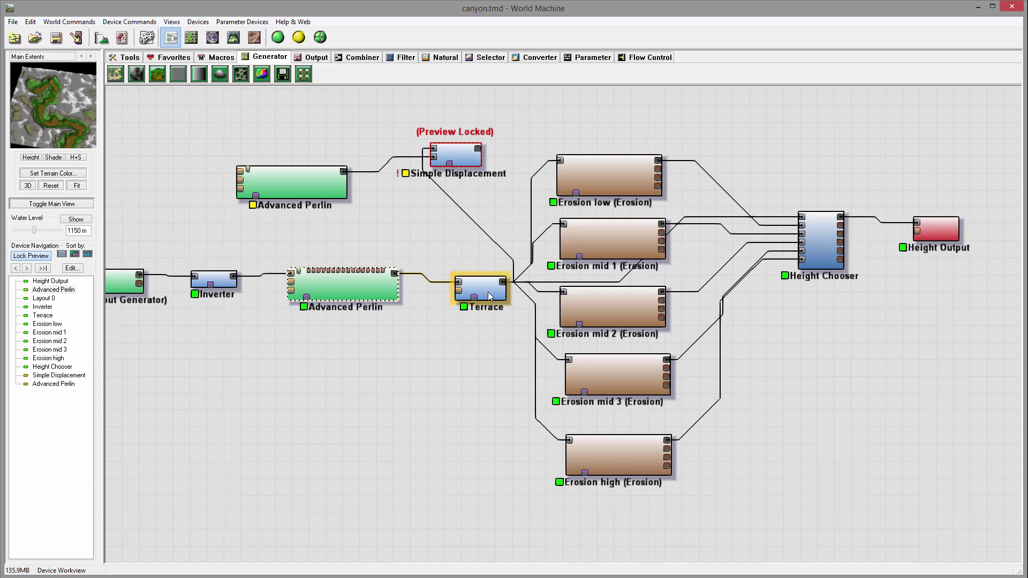
drag(488, 296, 469, 294)
Connect the Simple Displacement's output to all five Erosion devices, from low to high, replacing their Terrace inputs.
click(458, 154)
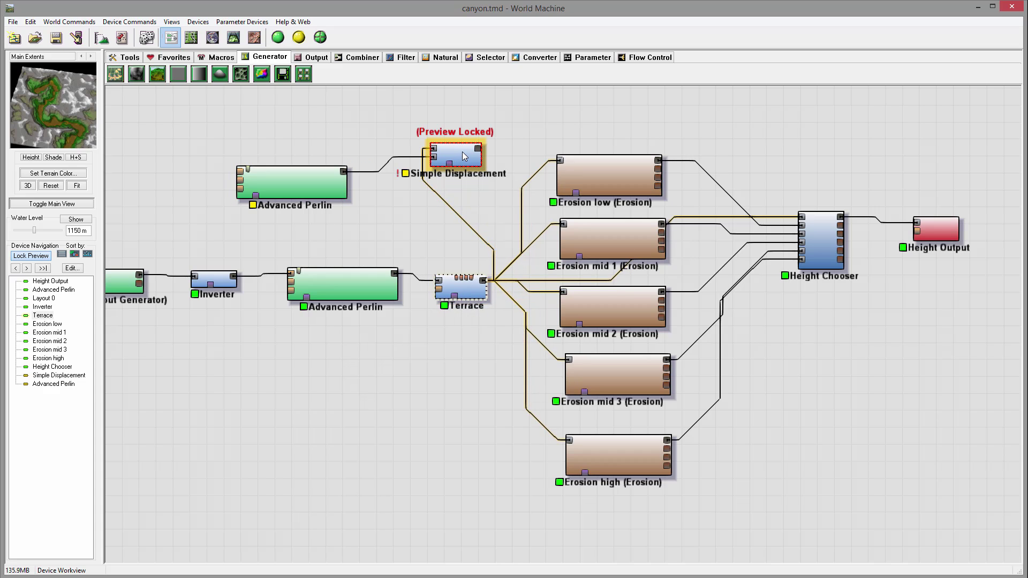
drag(461, 152, 560, 160)
drag(484, 150, 563, 224)
drag(484, 151, 563, 292)
drag(476, 160, 568, 332)
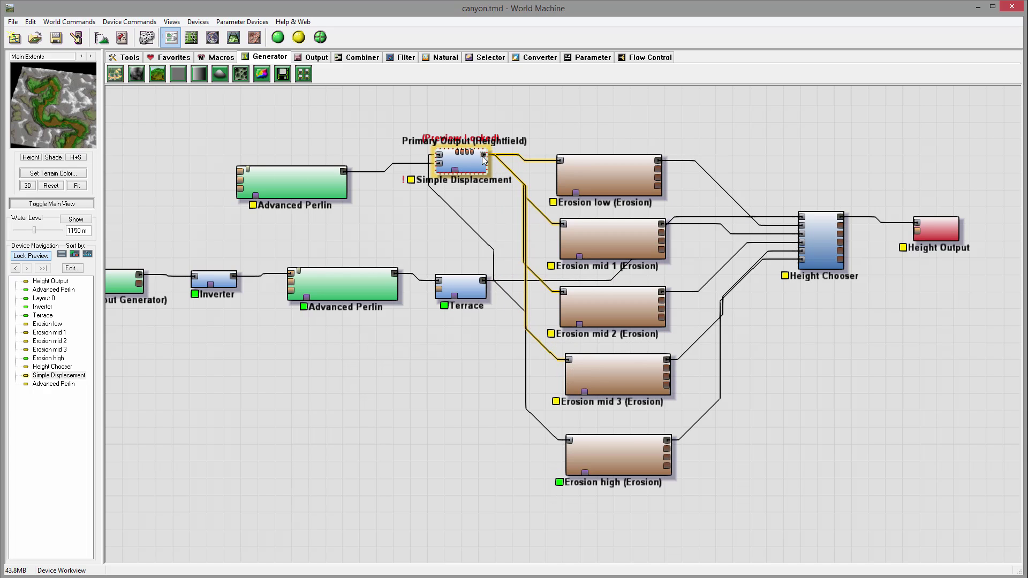
drag(485, 155, 570, 442)
Move the Simple Displacement closer to the erosion devices and unlock its preview.
drag(465, 164, 487, 162)
right_click(487, 162)
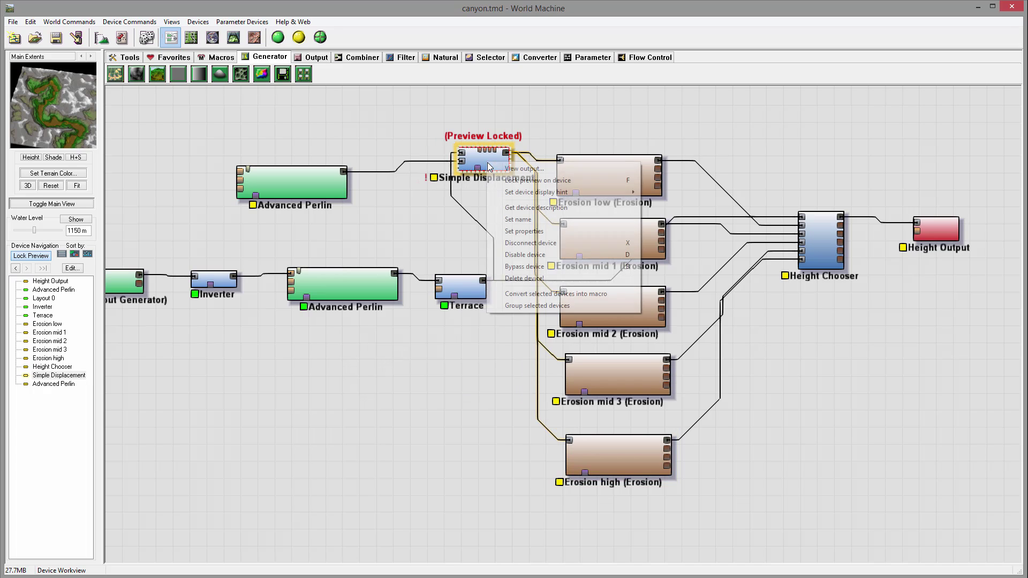
click(552, 180)
Add a Voronoi generator below the main Advanced Perlin device.
click(468, 295)
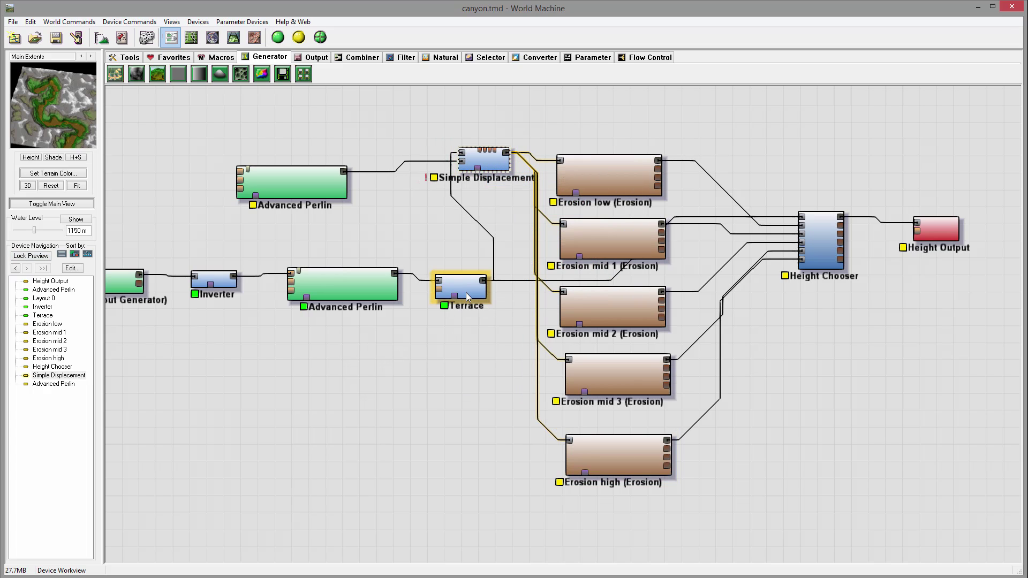
click(300, 128)
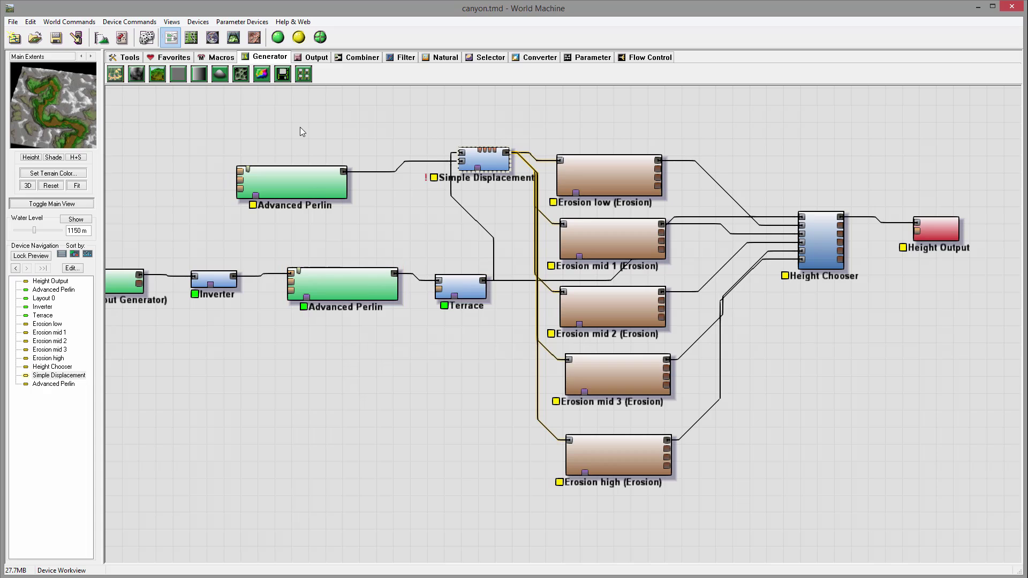
click(240, 74)
click(323, 348)
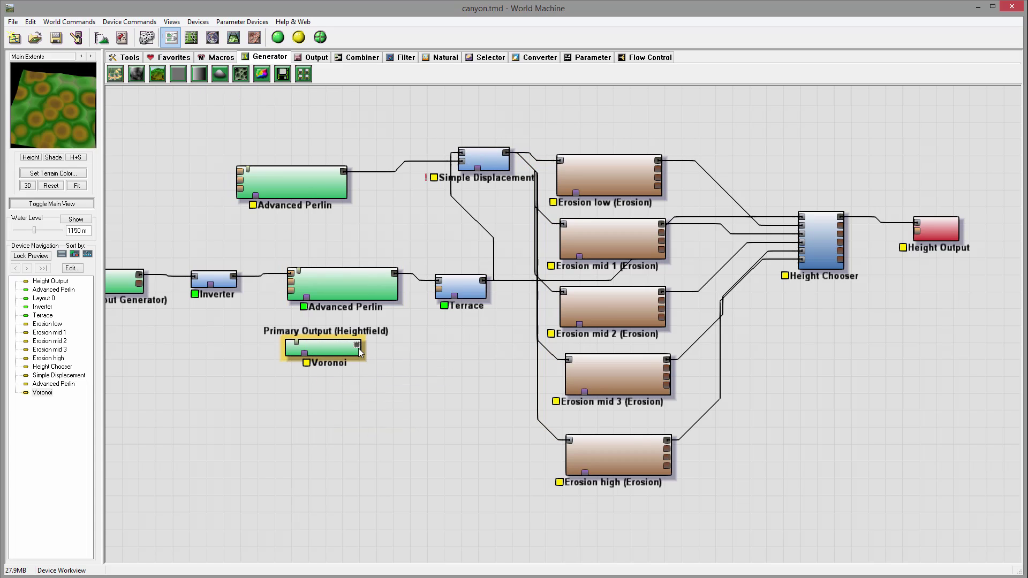
Connect the Voronoi output to the Terrace's second input and set the Voronoi scale to about 5.32 km.
drag(357, 346, 442, 292)
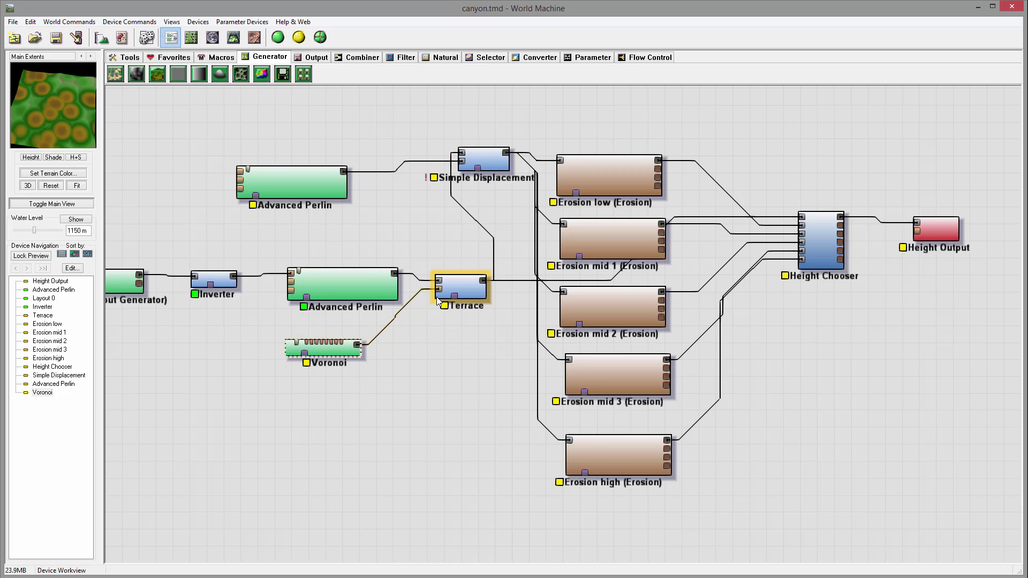
click(329, 348)
double_click(330, 349)
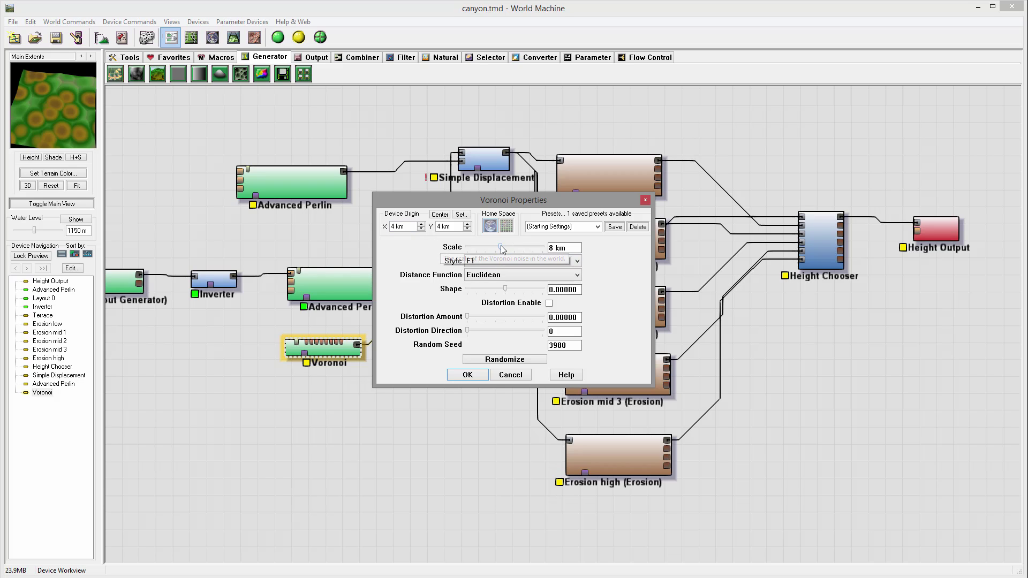
drag(500, 246, 496, 244)
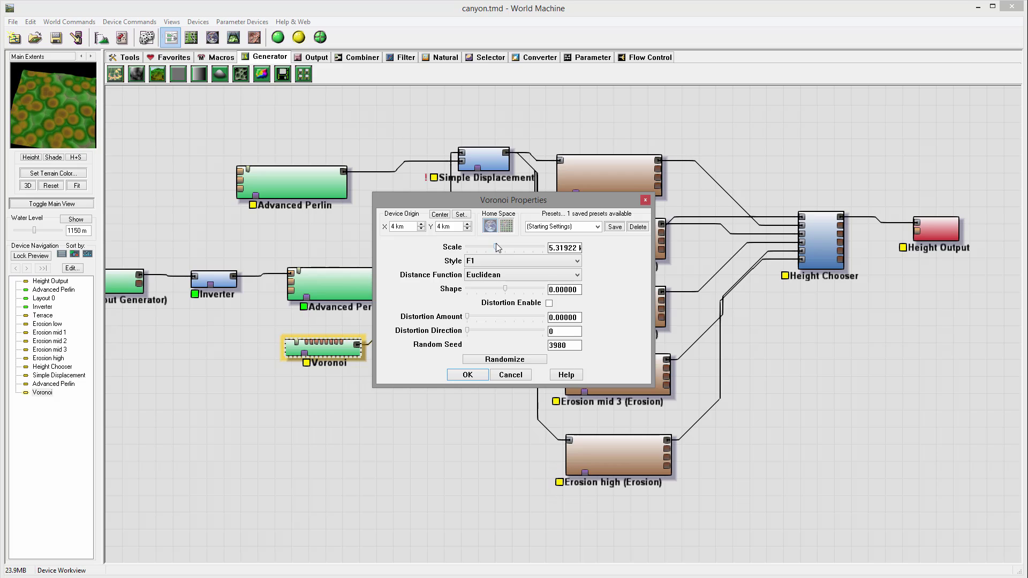
click(461, 376)
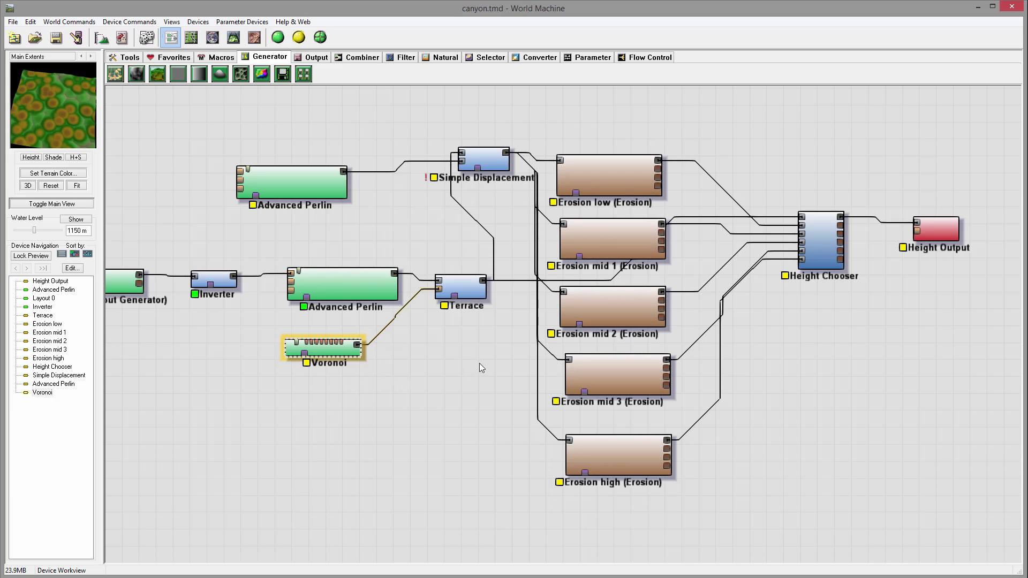
Lock the preview on the Height Output, build the terrain and inspect the canyon in the 3D view.
right_click(935, 230)
click(964, 249)
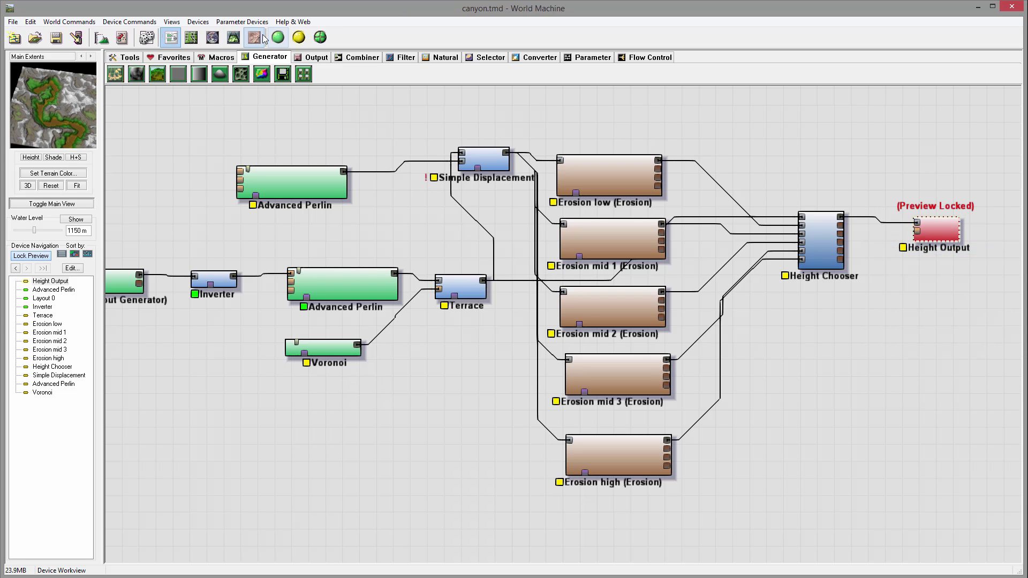
click(233, 37)
drag(549, 325, 596, 253)
click(278, 38)
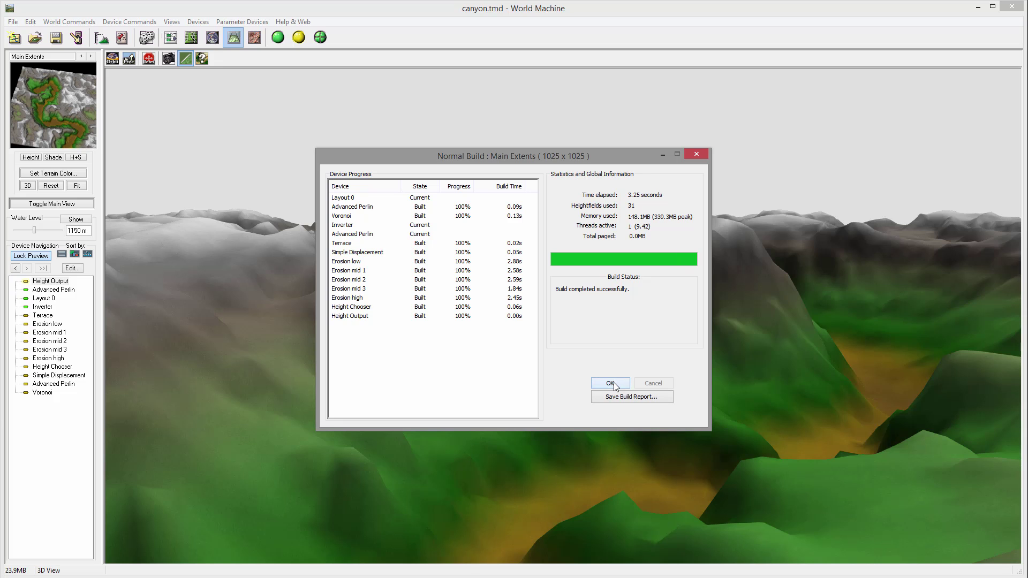
click(611, 383)
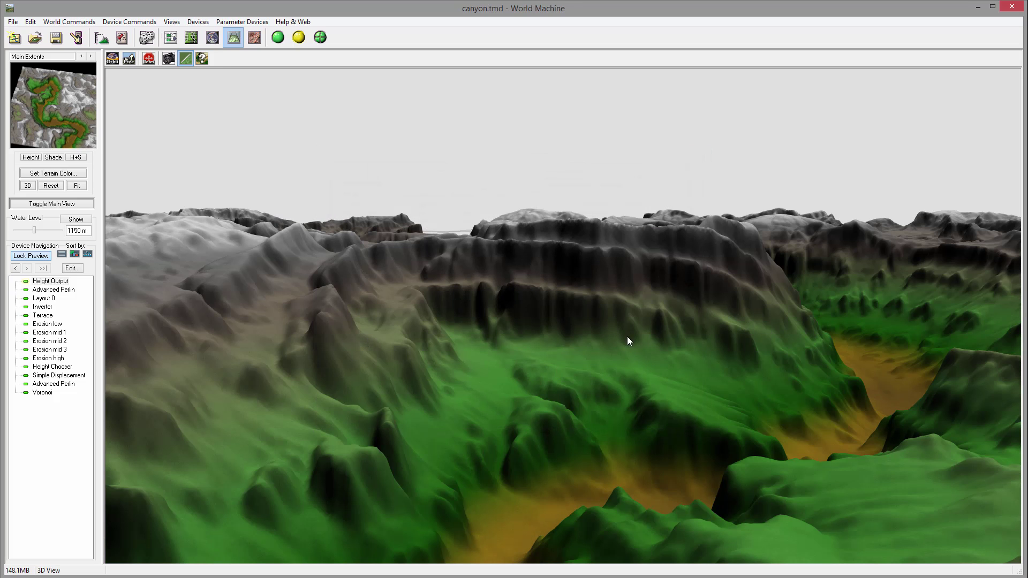
drag(628, 341, 411, 337)
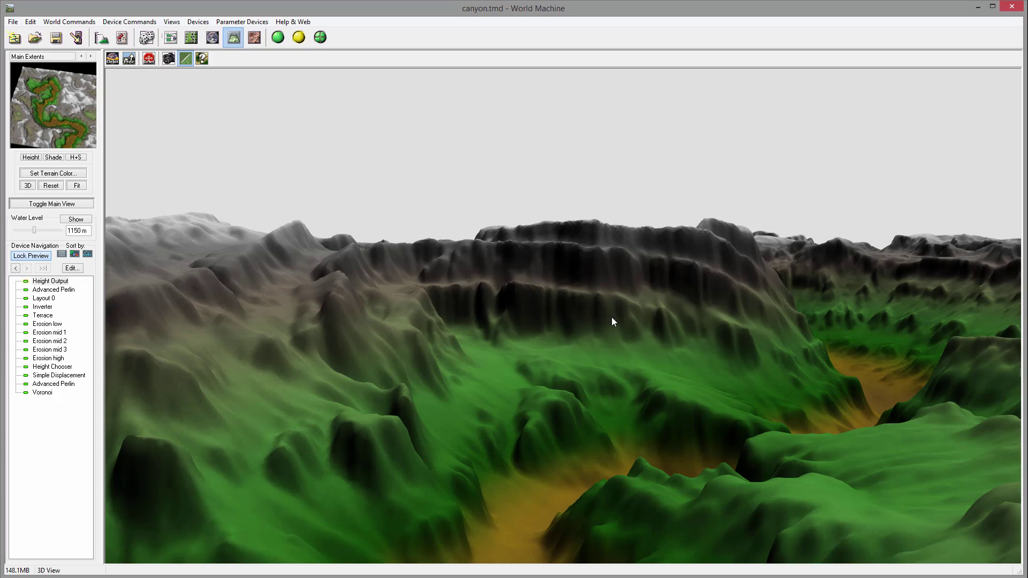
drag(613, 321, 391, 323)
drag(626, 299, 548, 274)
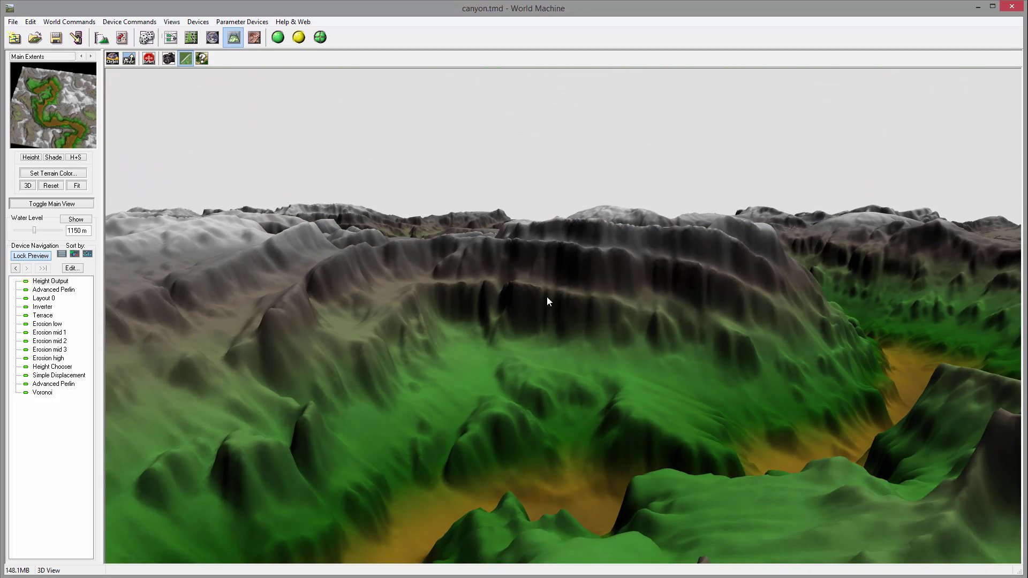
mouse_move(582, 304)
mouse_down()
mouse_move(592, 358)
mouse_move(604, 337)
mouse_move(566, 315)
mouse_up()
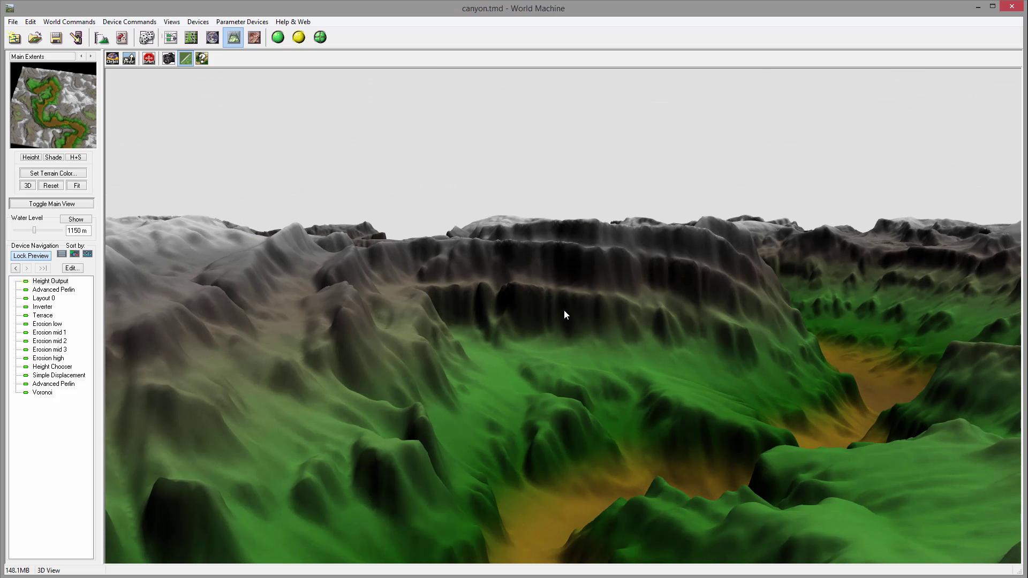
Return to the device workview and shift all five Erosion devices upward, tightening the spacing between mid 3 and high.
click(169, 39)
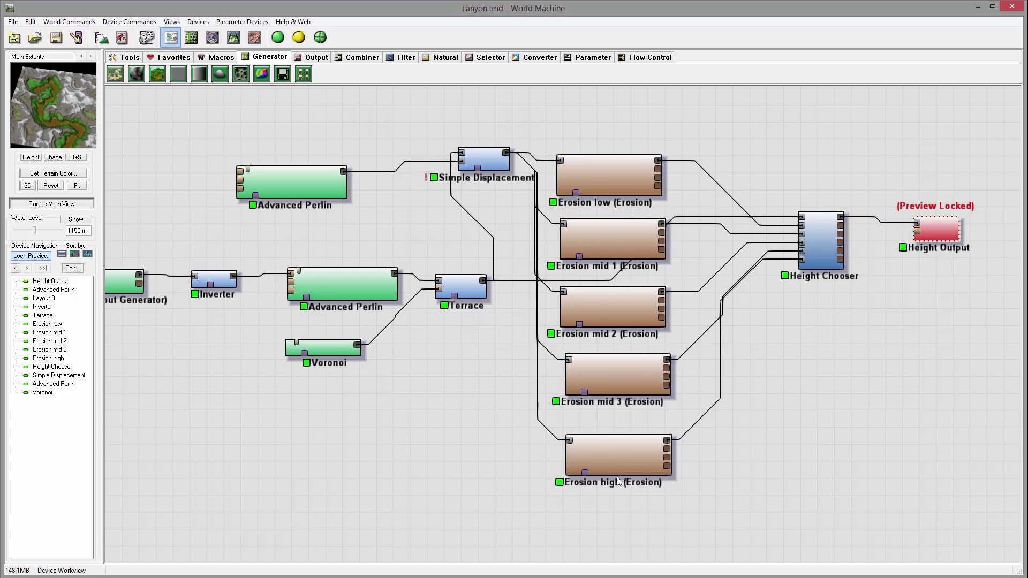
drag(612, 174, 610, 153)
drag(616, 241, 615, 221)
drag(619, 312, 622, 299)
mouse_move(619, 377)
mouse_down()
mouse_move(621, 361)
mouse_move(622, 371)
mouse_up()
drag(636, 447, 628, 422)
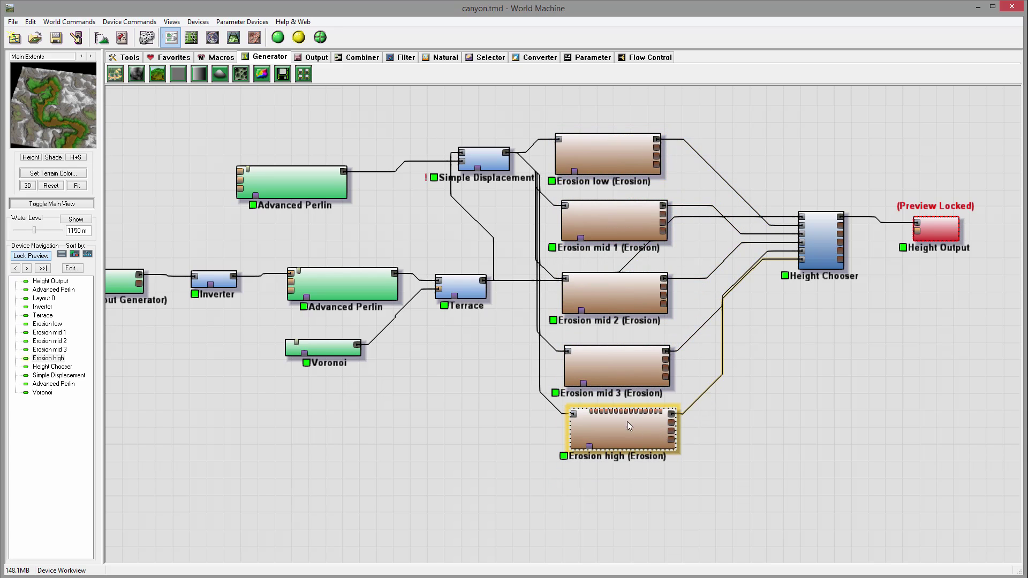
Increase the Voronoi scale to about 7.11 km.
double_click(332, 345)
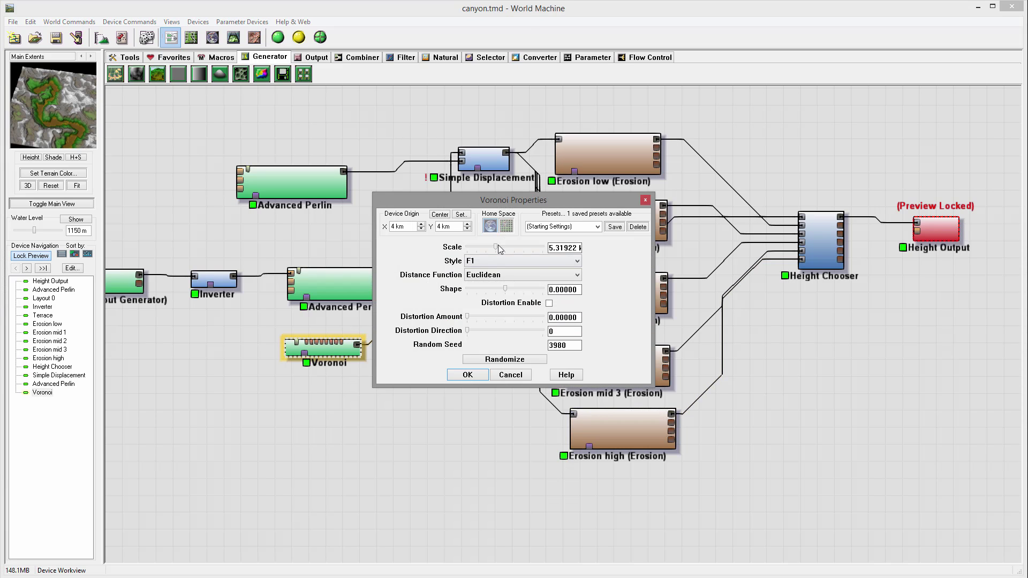
drag(498, 245, 499, 245)
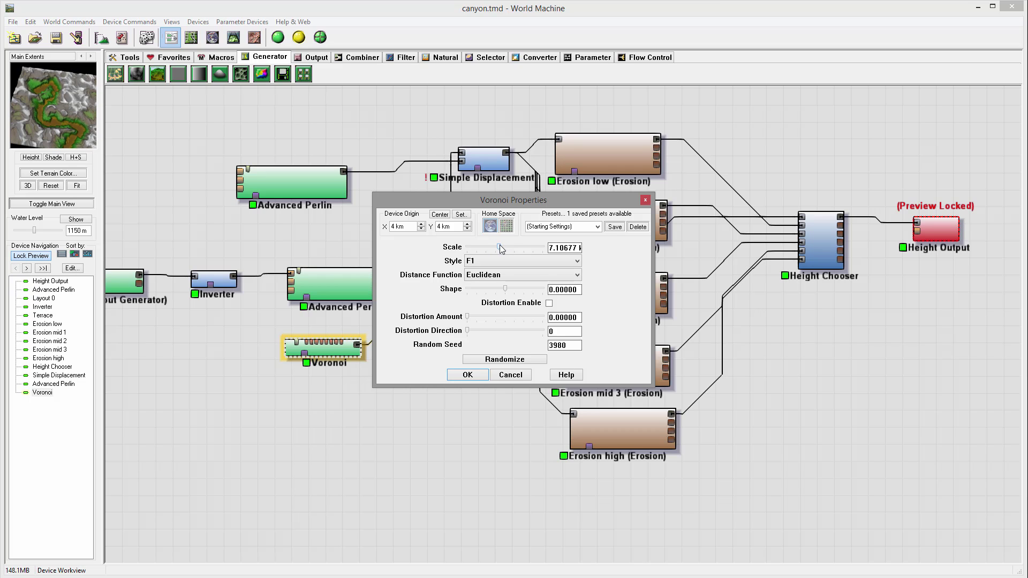
click(469, 376)
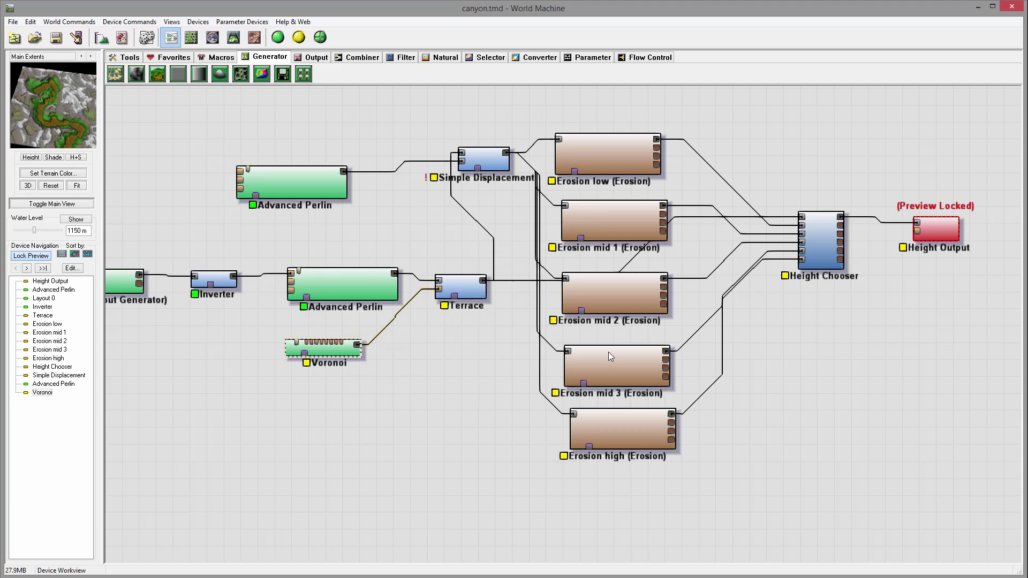
Lower the Height Chooser's Transition Contrast to about 0.17.
double_click(829, 238)
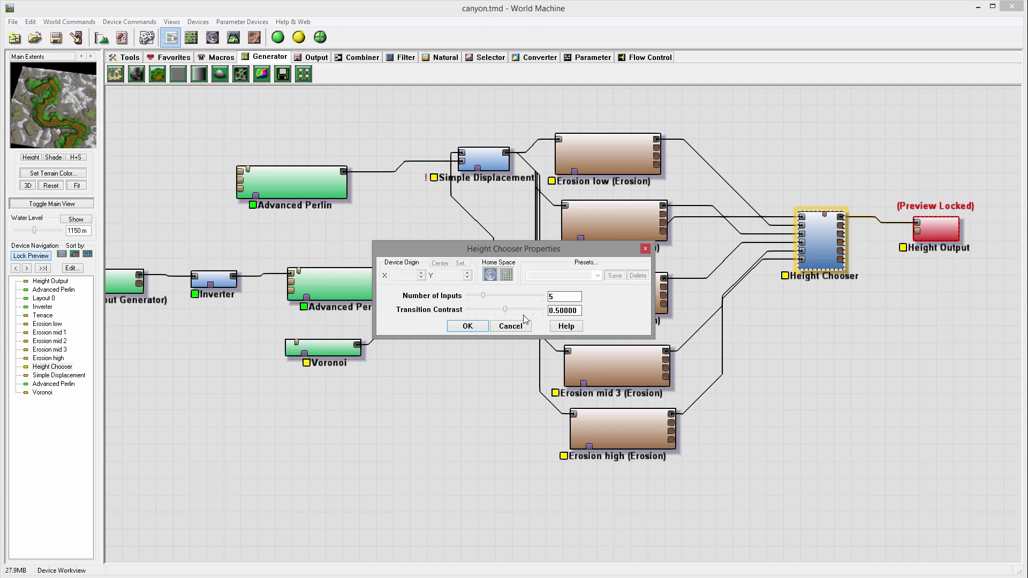
drag(502, 313, 482, 315)
click(481, 324)
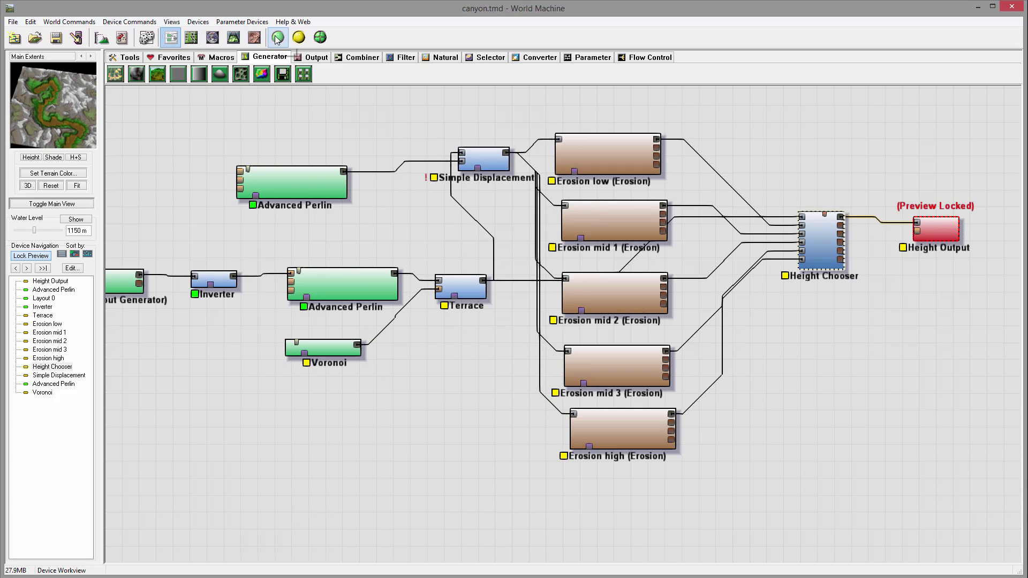
Rebuild the terrain in the 3D view and look over the eroded canyon walls.
click(233, 37)
click(277, 37)
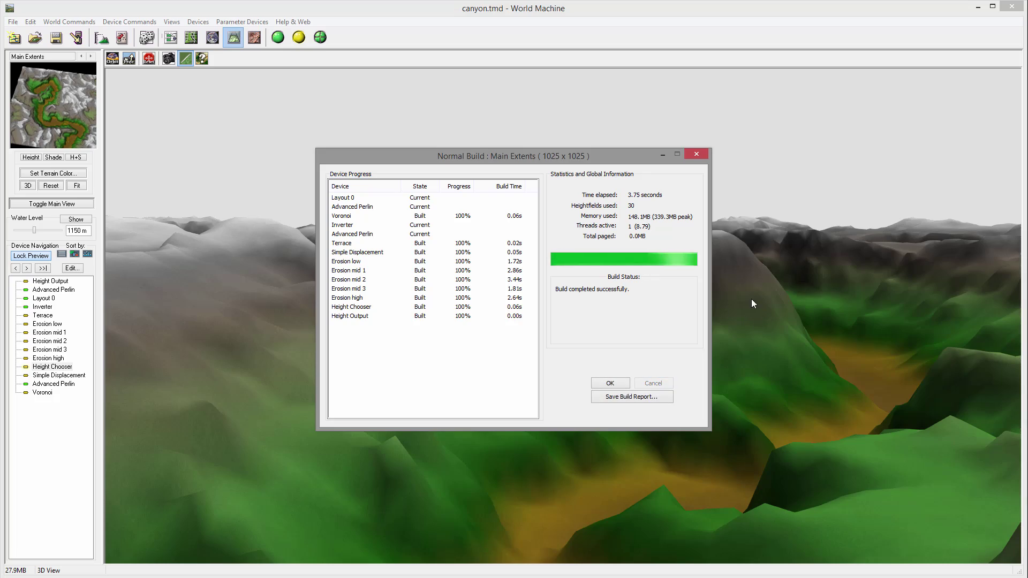
click(610, 384)
drag(586, 286, 619, 319)
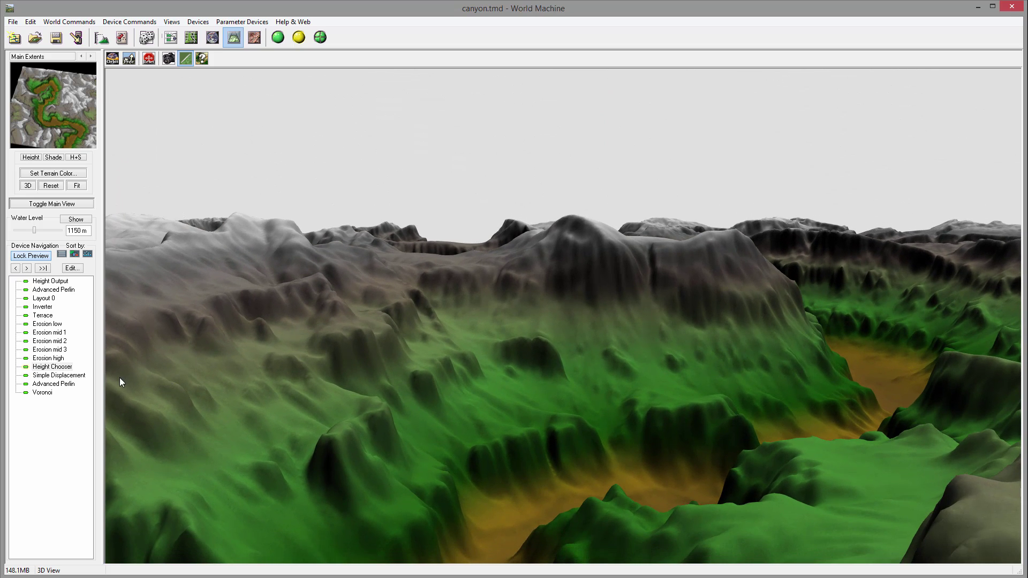
Try a Transition Contrast of 0 on the Height Chooser.
double_click(51, 367)
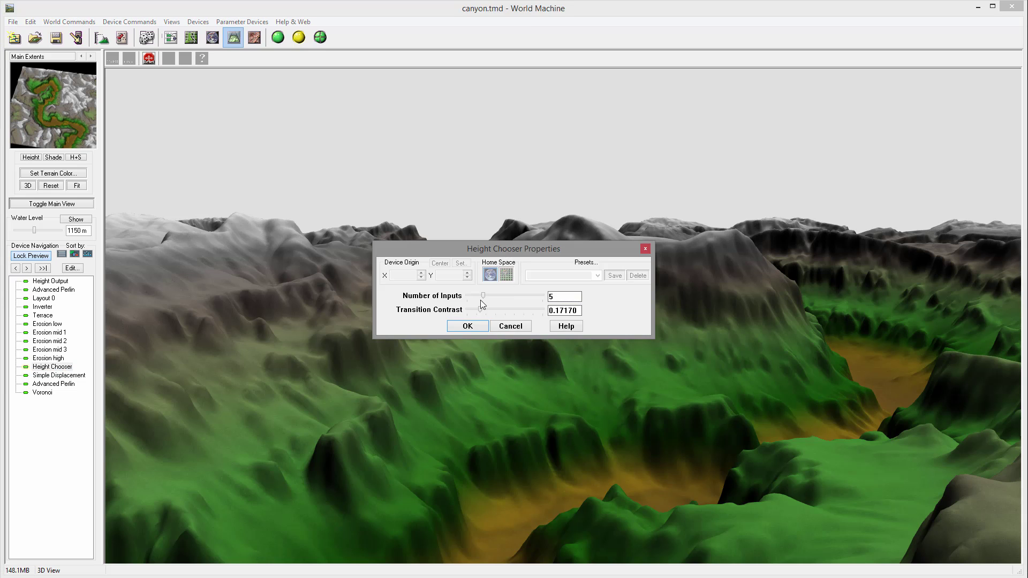
drag(484, 310, 562, 314)
click(465, 327)
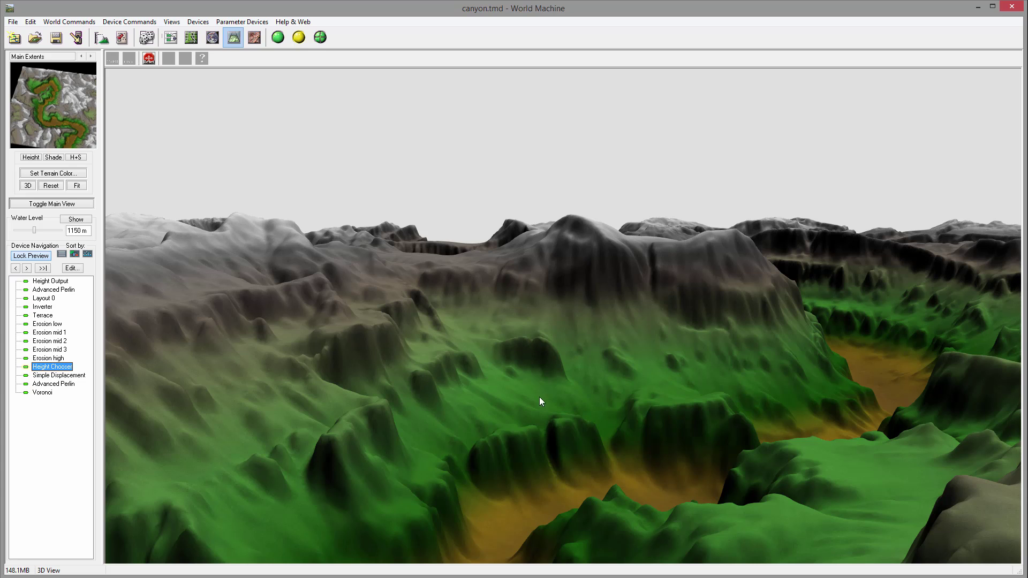
double_click(46, 367)
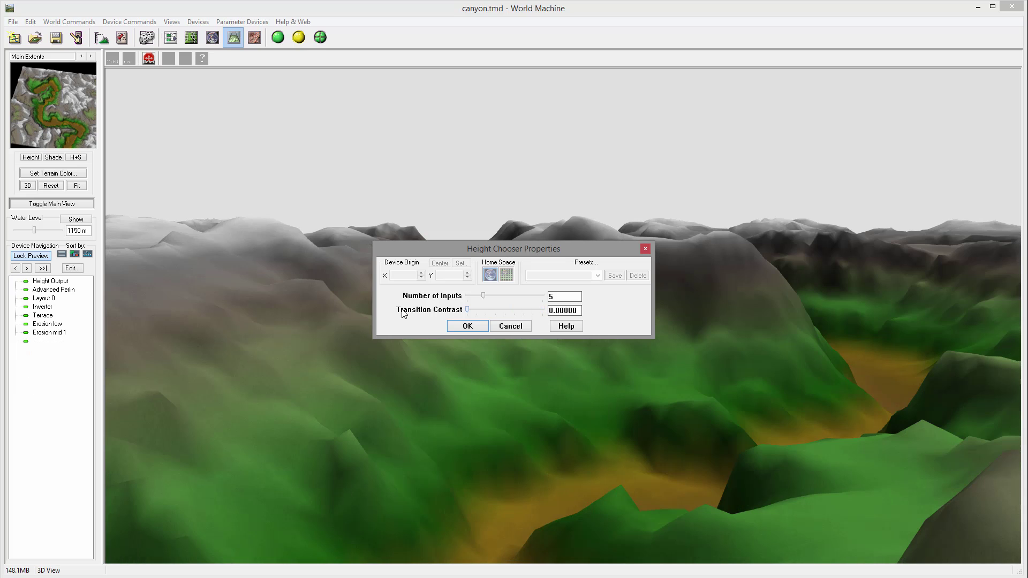
click(481, 328)
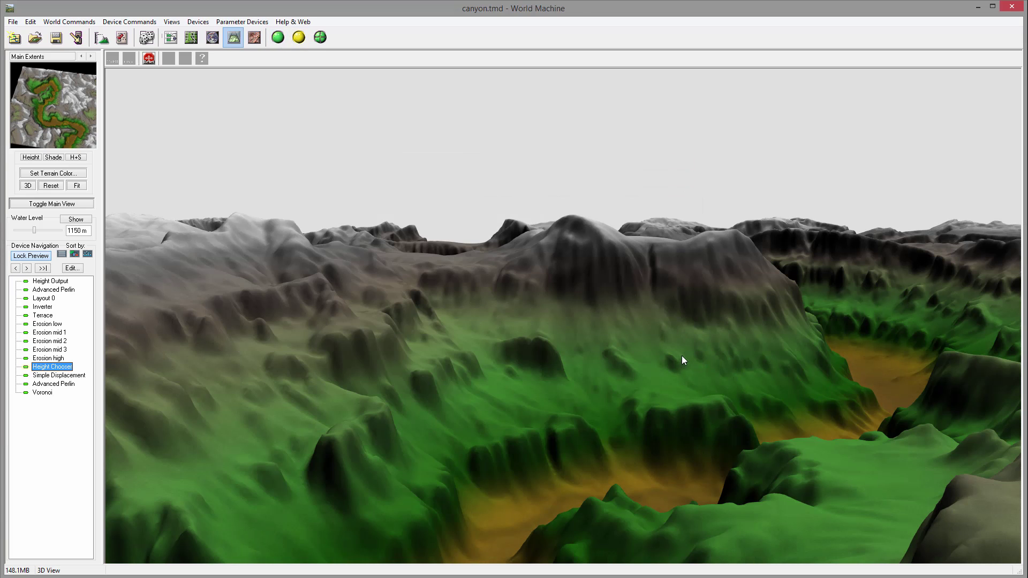
Raise the Height Chooser's Transition Contrast to around the middle of its range.
double_click(66, 369)
drag(467, 311, 508, 314)
click(483, 328)
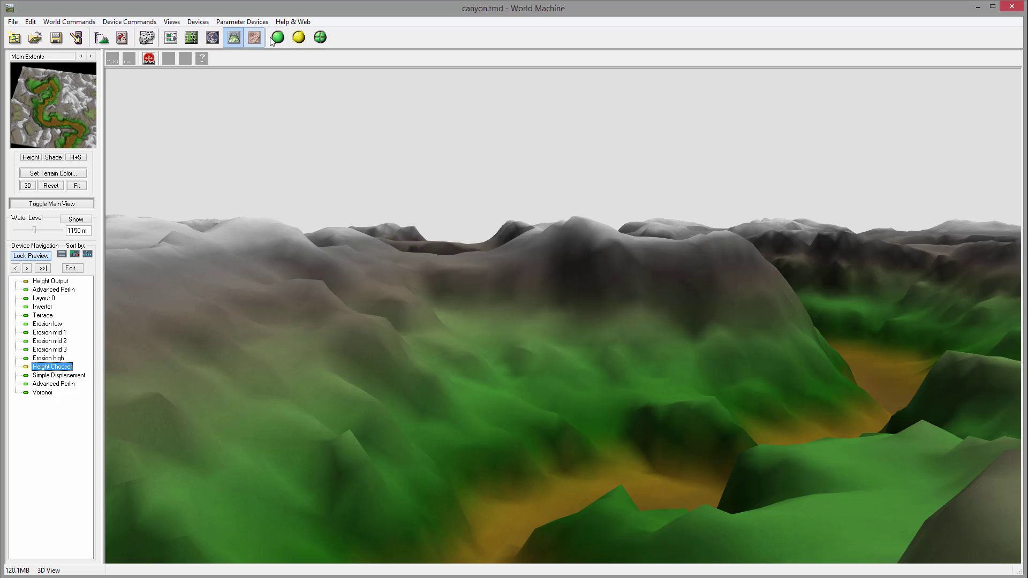
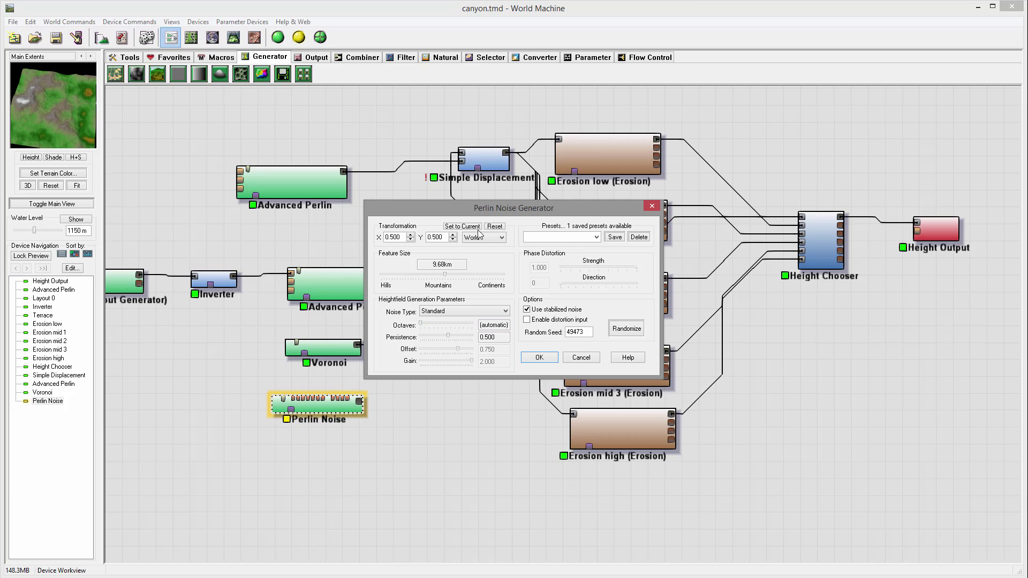
Cancel the Perlin Noise settings and delete the Perlin Noise generator below the Voronoi device.
click(575, 356)
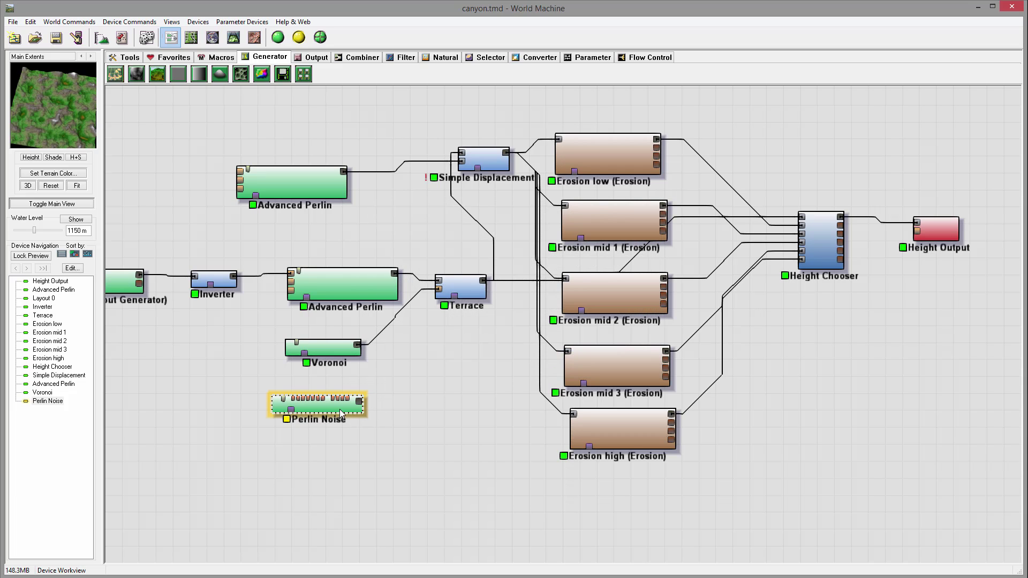
key(Delete)
key(Return)
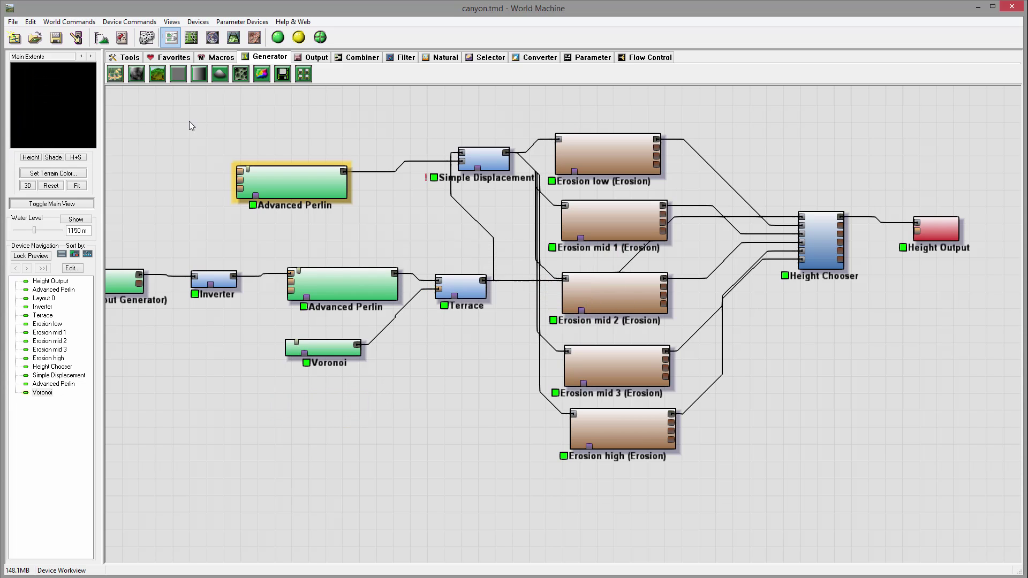
Add an Advanced Perlin generator below the Voronoi device, with elevation center 1968.75 and steepness 0.875.
click(158, 74)
click(354, 407)
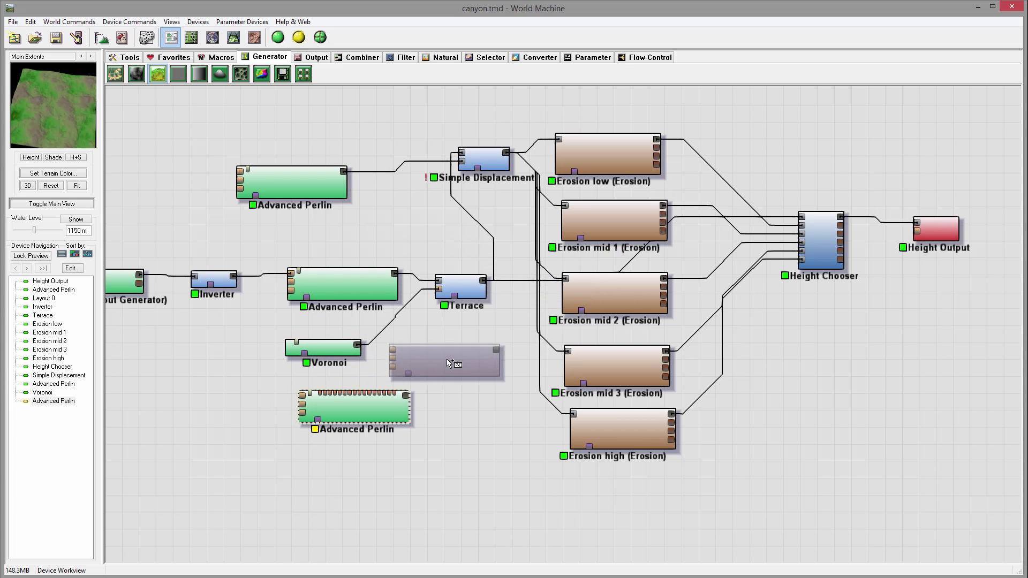
double_click(373, 407)
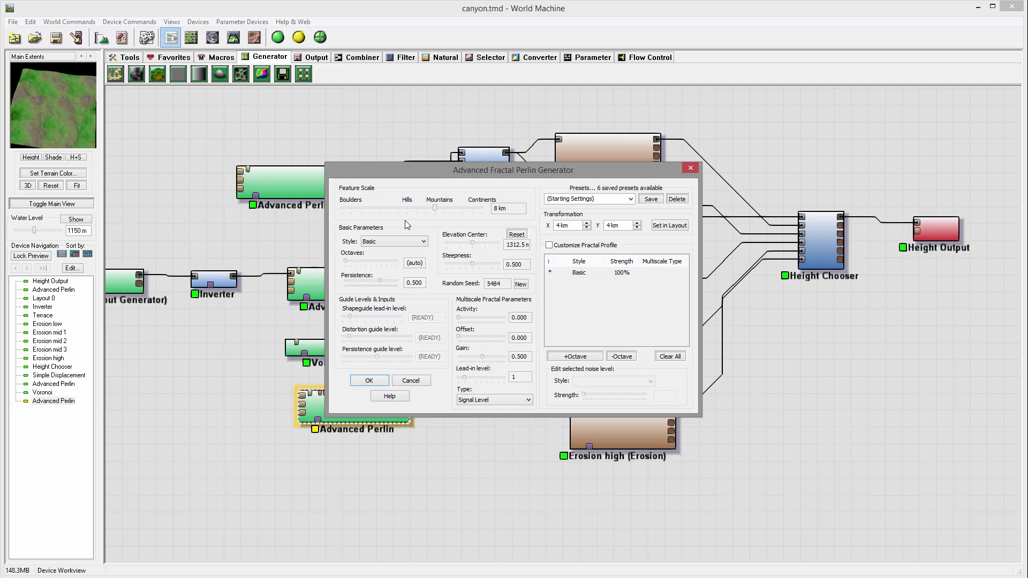
mouse_move(473, 244)
mouse_down()
mouse_move(487, 244)
mouse_move(486, 266)
mouse_move(508, 266)
mouse_move(485, 244)
mouse_up()
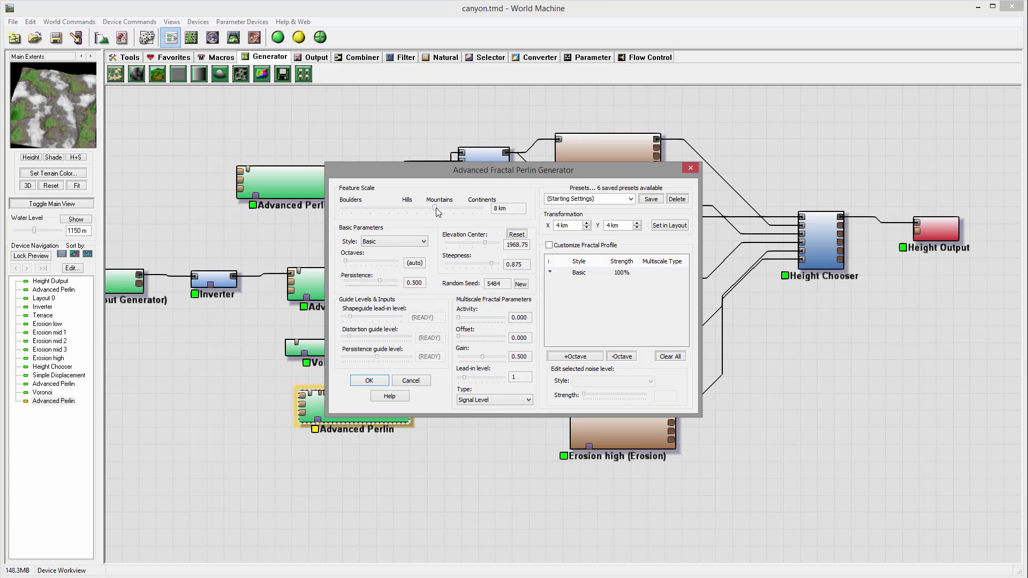
mouse_move(438, 212)
mouse_down()
mouse_move(427, 211)
mouse_move(438, 210)
mouse_up()
Set the new Advanced Perlin to Billowy style, steepness 0.906 and feature scale 5.18736 km, and connect its output to Terrace's second input.
click(407, 242)
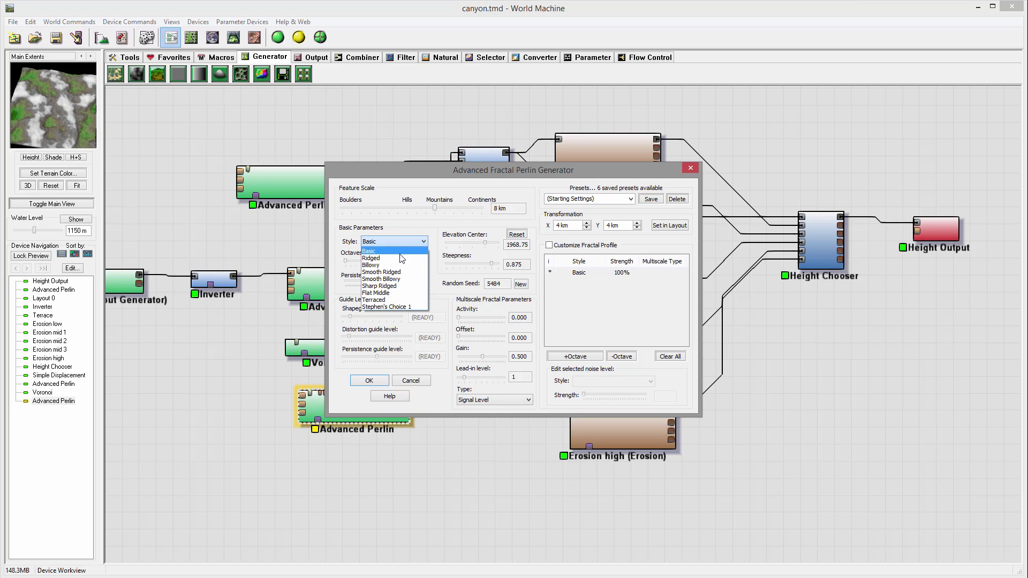
click(401, 259)
click(401, 244)
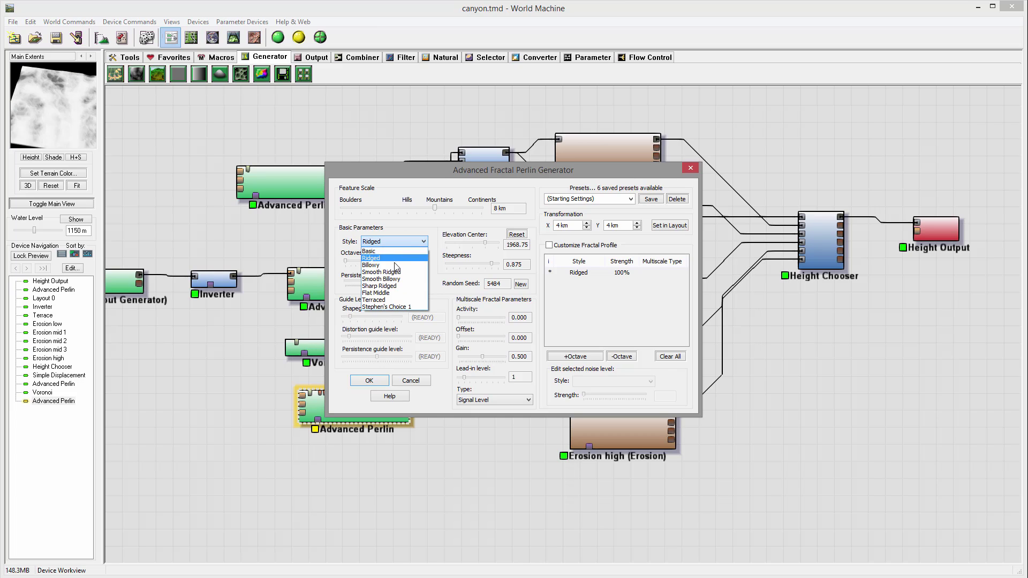
click(396, 267)
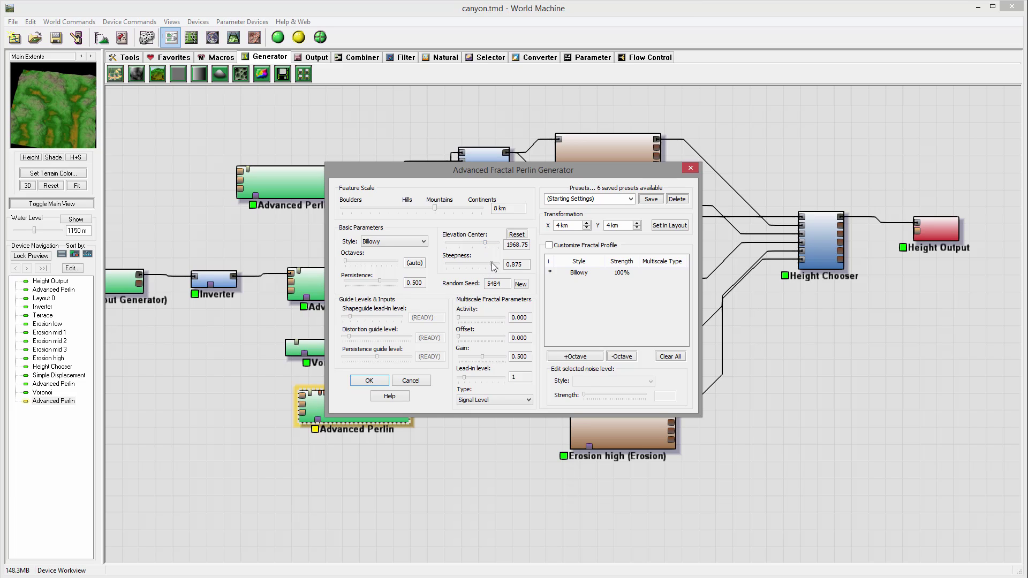
drag(493, 266, 488, 247)
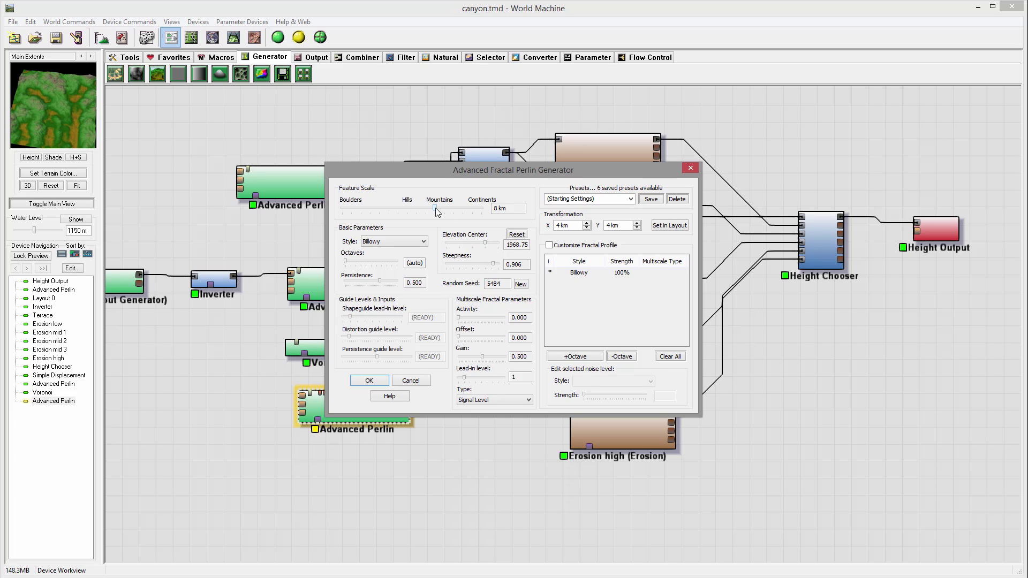
mouse_move(437, 212)
mouse_down()
mouse_move(447, 212)
mouse_move(433, 216)
mouse_up()
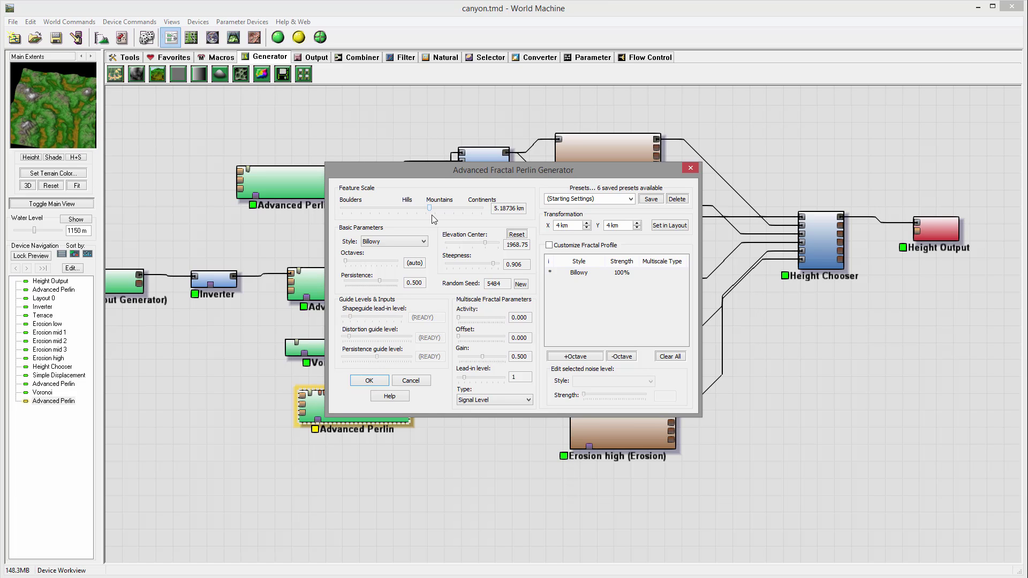
click(383, 381)
drag(408, 394, 439, 290)
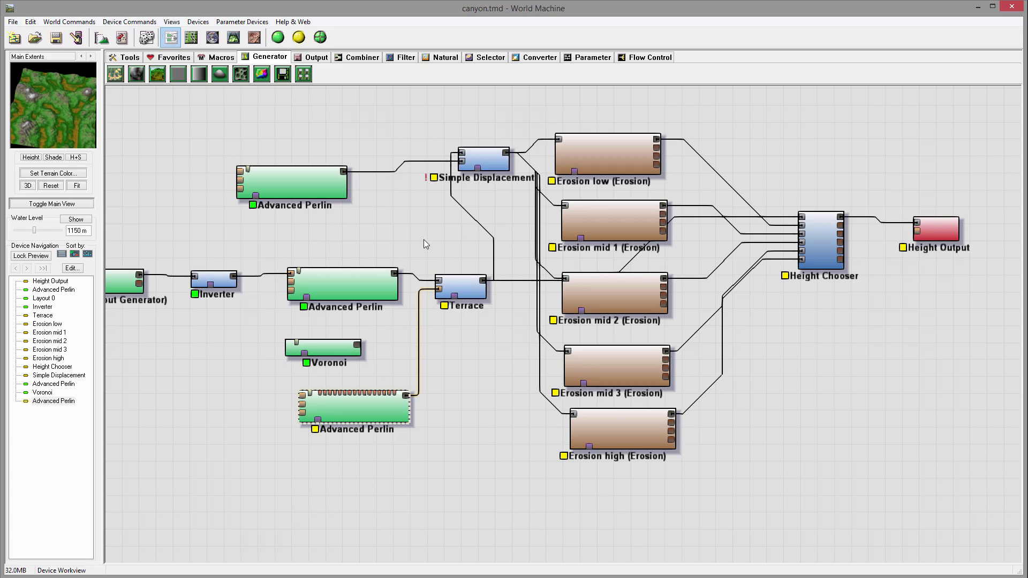
Lock the preview on the Height Output device and run a normal build of the terrain.
click(906, 229)
right_click(906, 229)
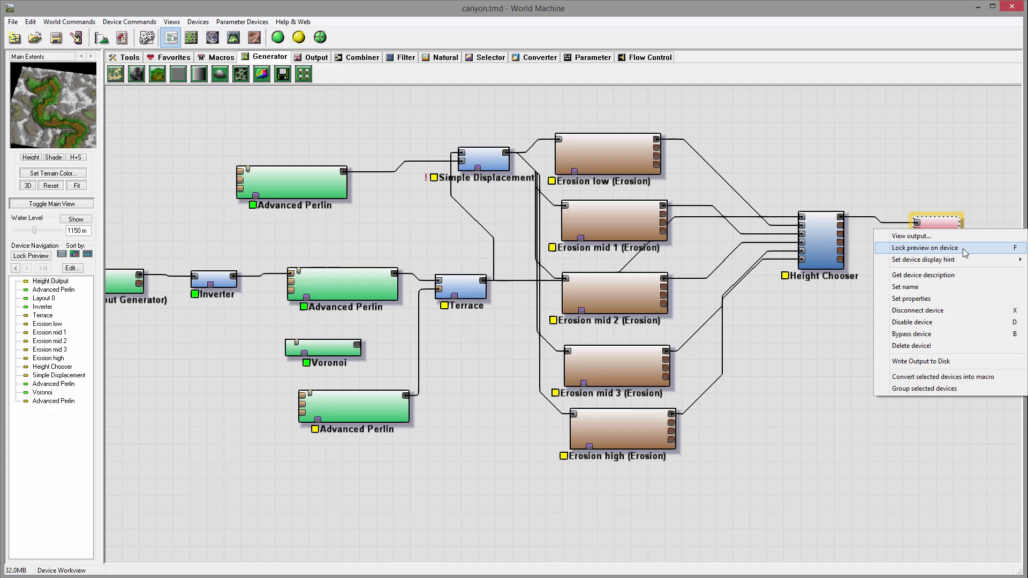
click(910, 248)
click(278, 37)
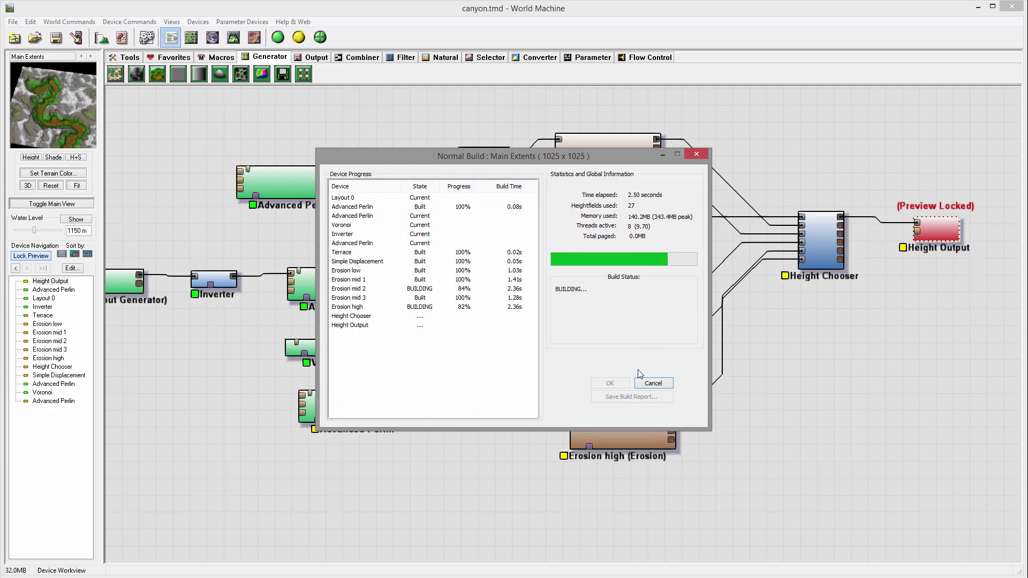
click(614, 384)
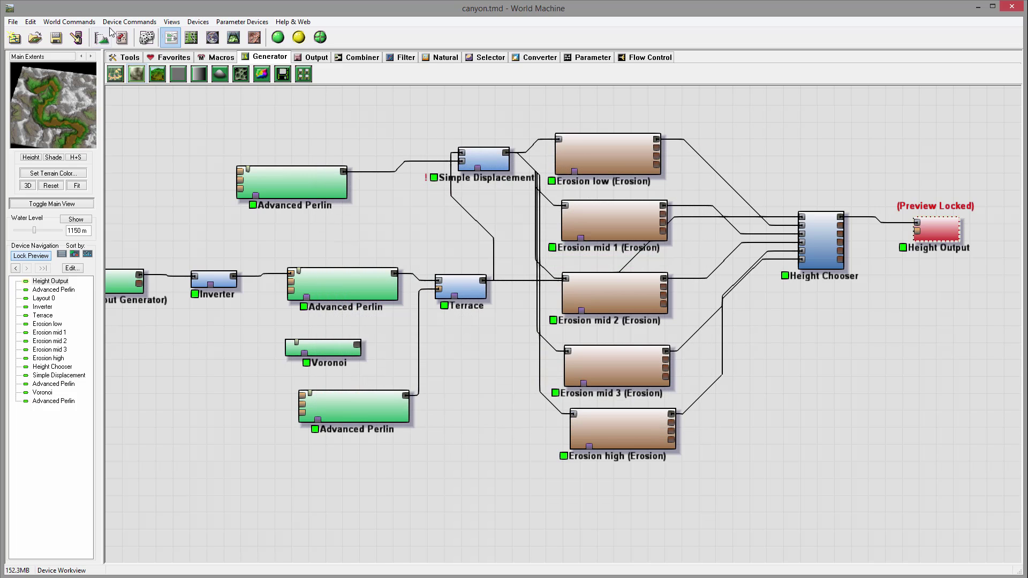
Inspect the built canyon terrain in the layout and 3D views from several angles.
click(191, 37)
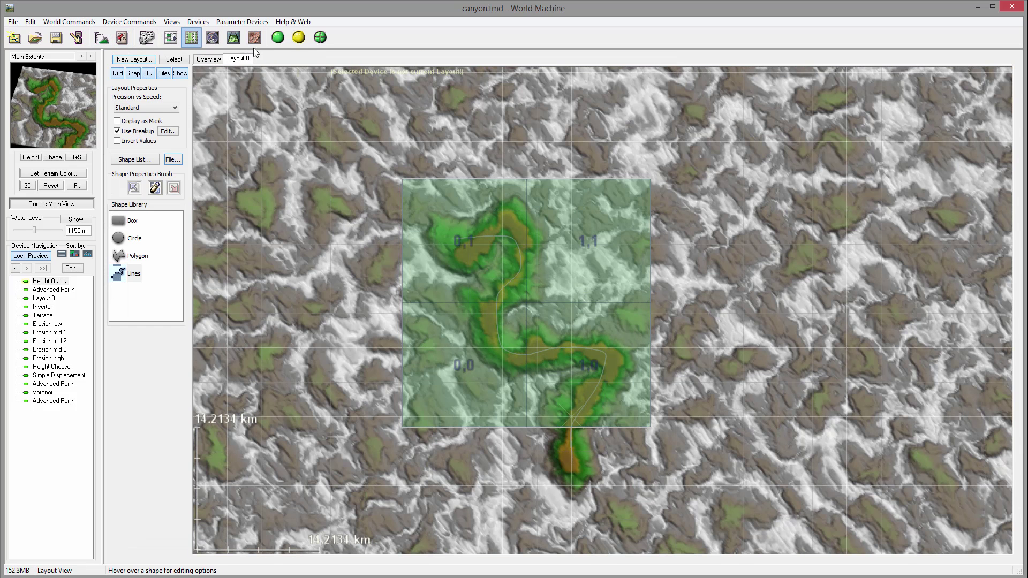
click(233, 37)
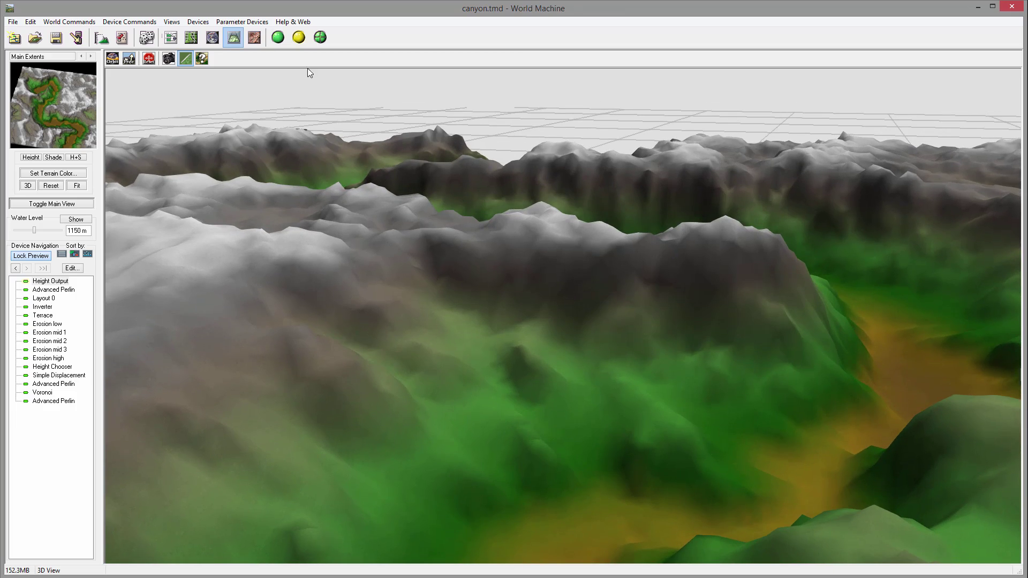
click(277, 36)
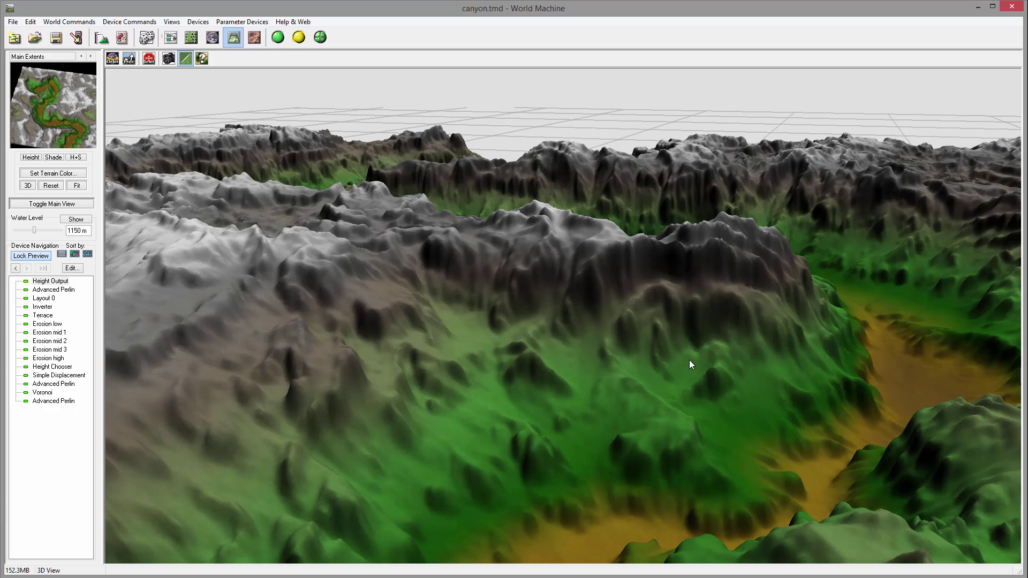
drag(689, 359, 576, 311)
drag(666, 298, 170, 191)
drag(428, 252, 307, 222)
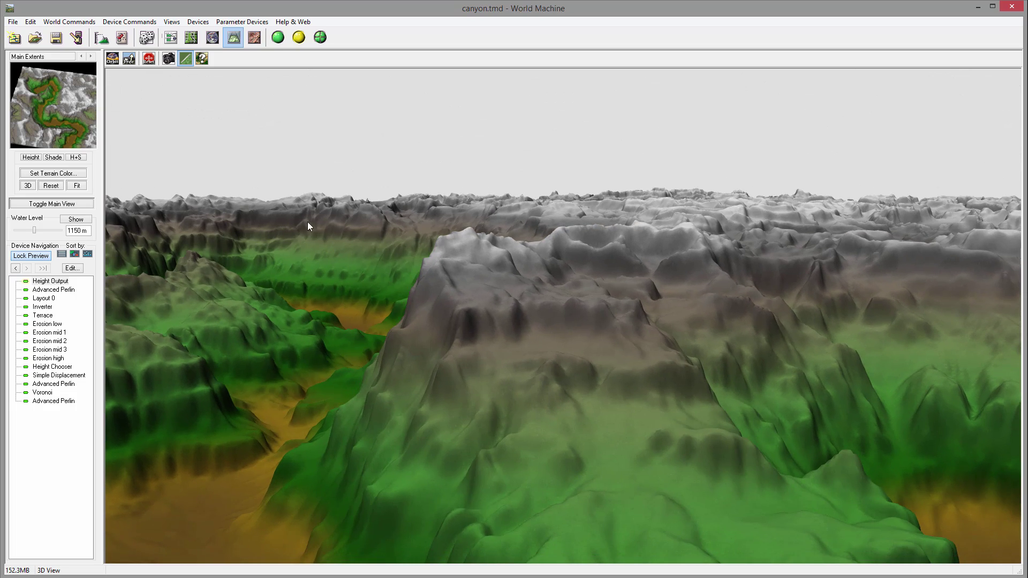
drag(397, 237, 890, 302)
Connect the Voronoi output to Terrace's second input and delete the Advanced Perlin generator below the Voronoi device.
click(167, 41)
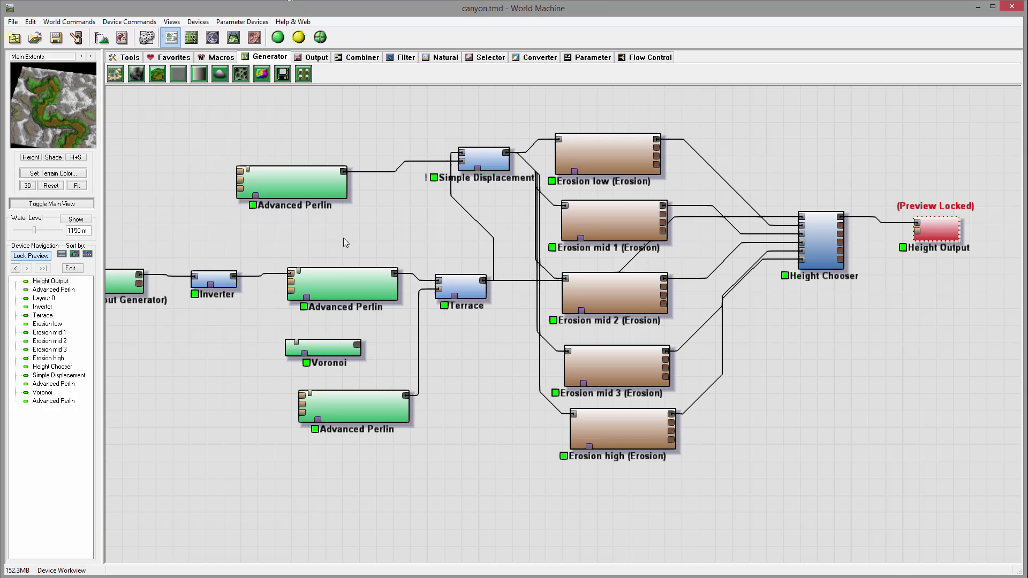
drag(357, 345, 438, 289)
click(379, 411)
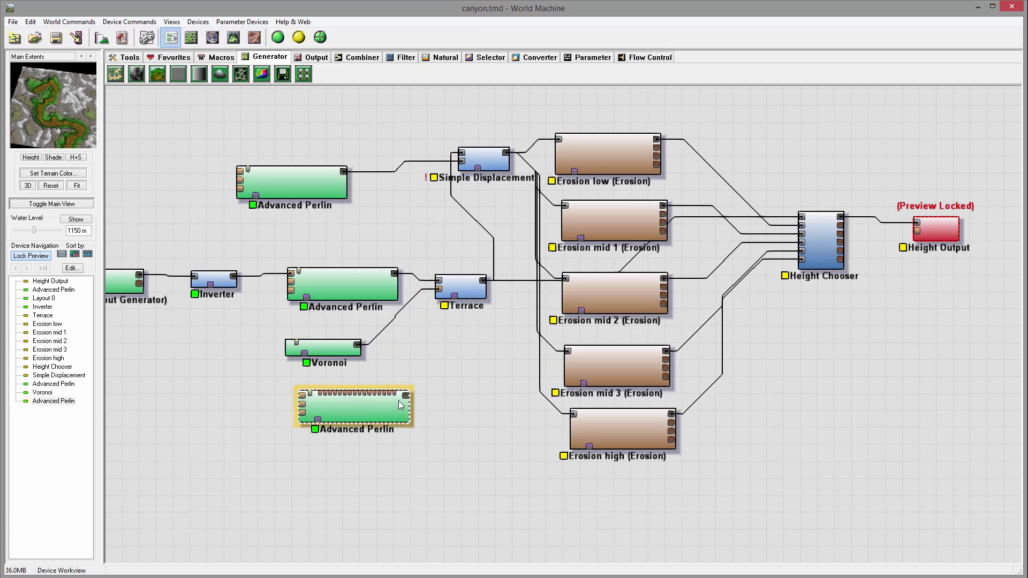
key(Delete)
click(546, 318)
Set the Voronoi generator's style to F2 - F1.
double_click(326, 349)
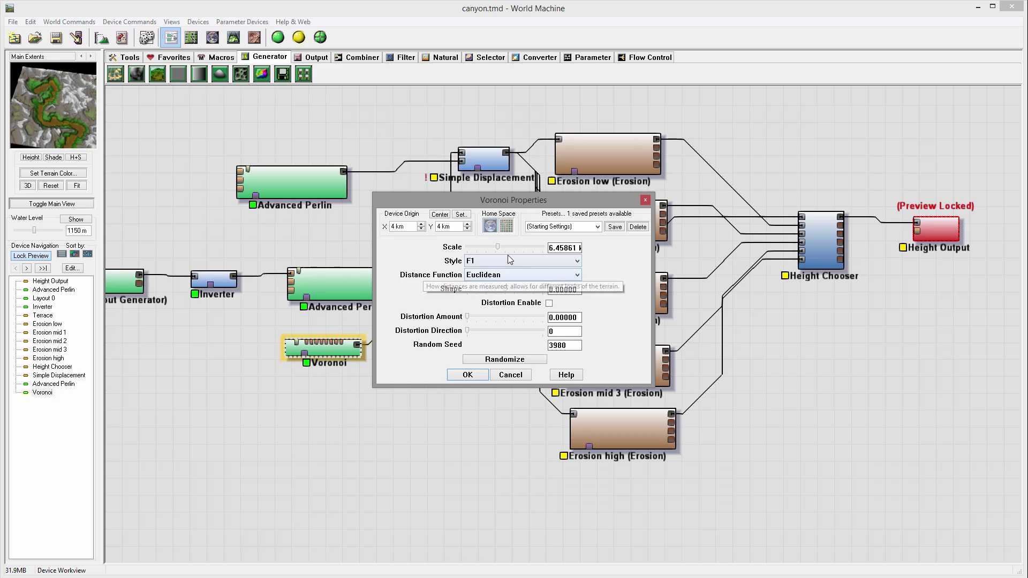
click(508, 259)
click(503, 280)
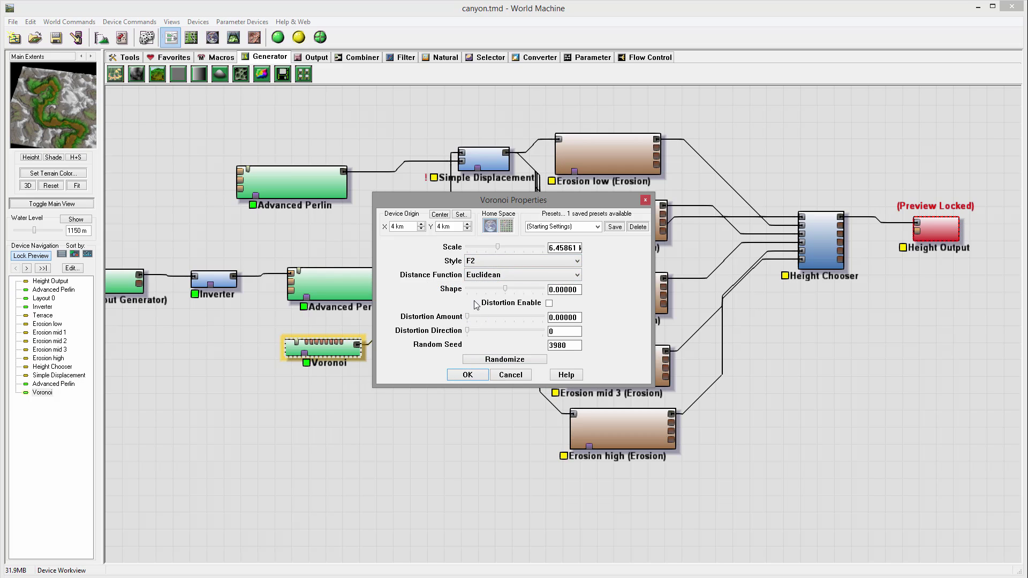
click(499, 262)
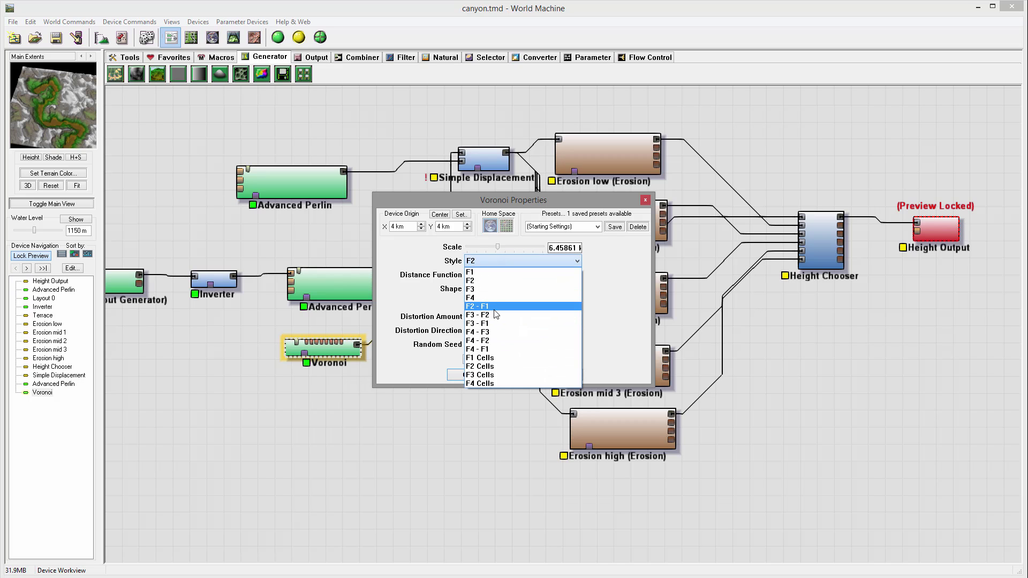
click(485, 306)
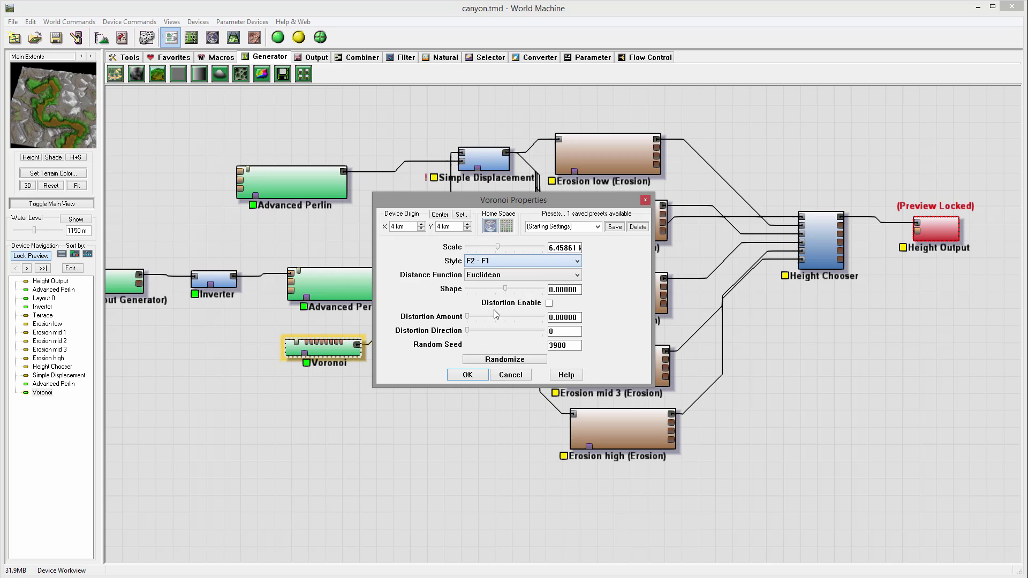
click(468, 375)
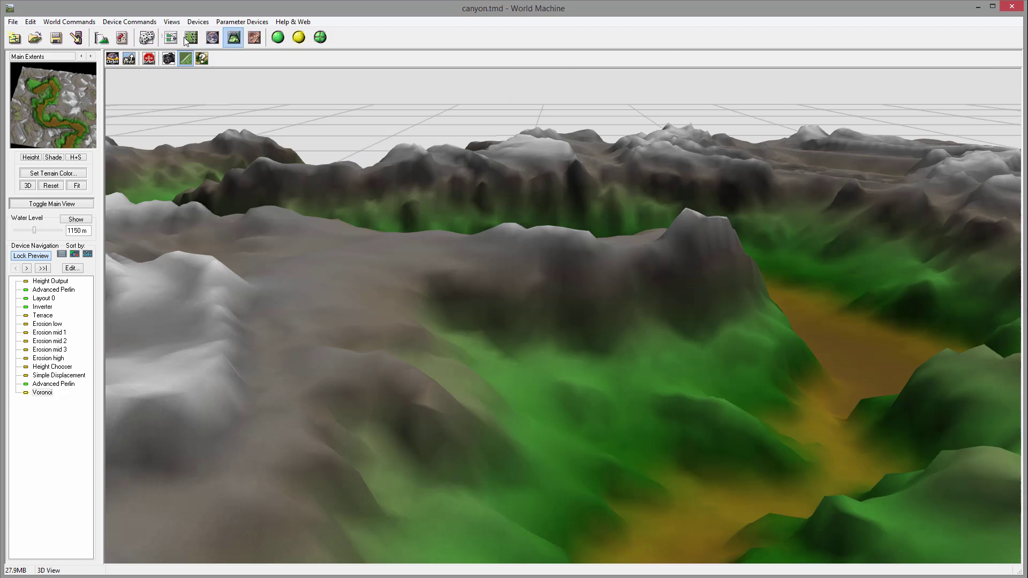
Run a normal build and inspect the canyon walls and valley floor in the 3D view.
click(233, 37)
click(278, 38)
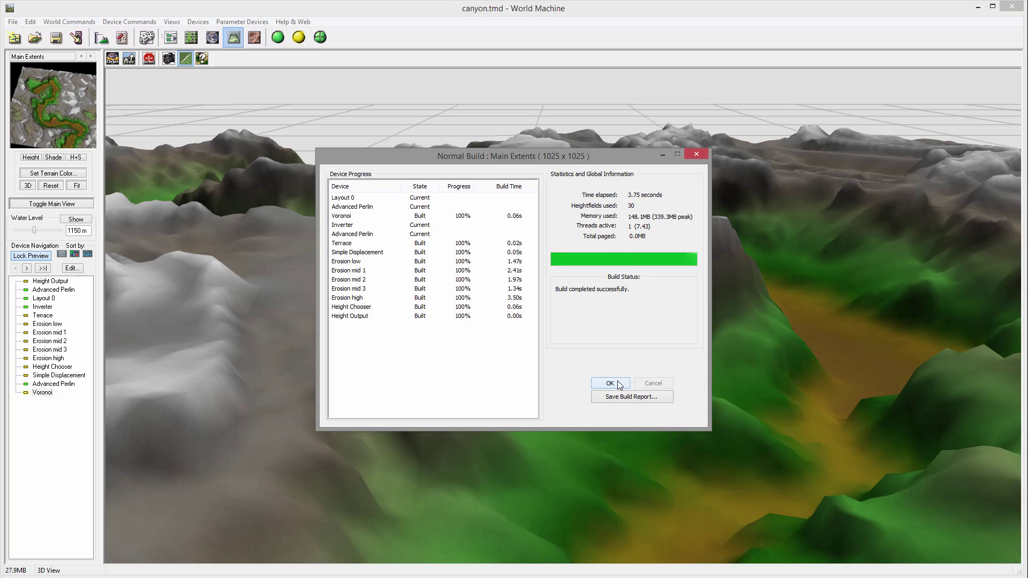
click(616, 383)
drag(630, 387, 401, 220)
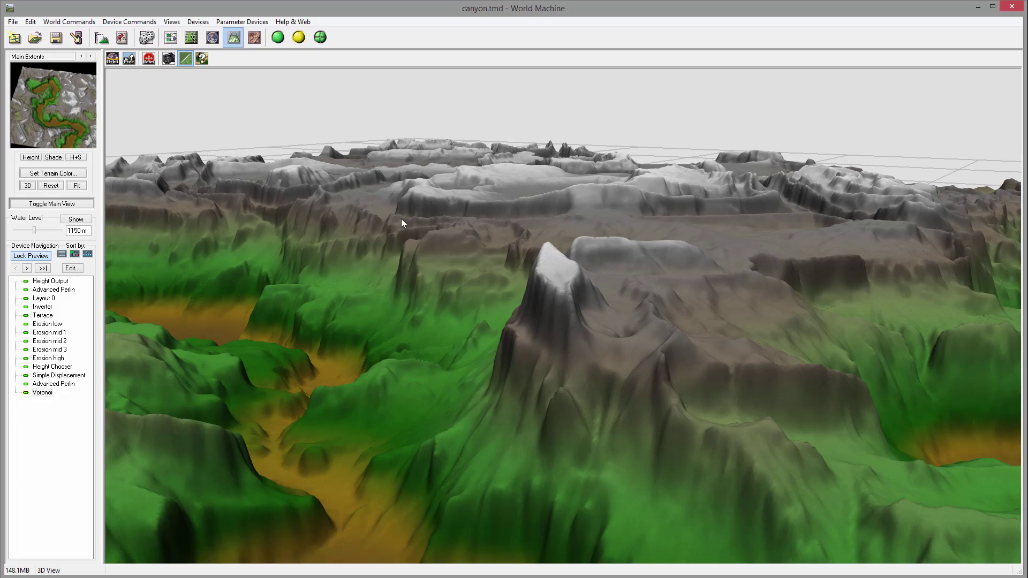
drag(765, 201, 793, 412)
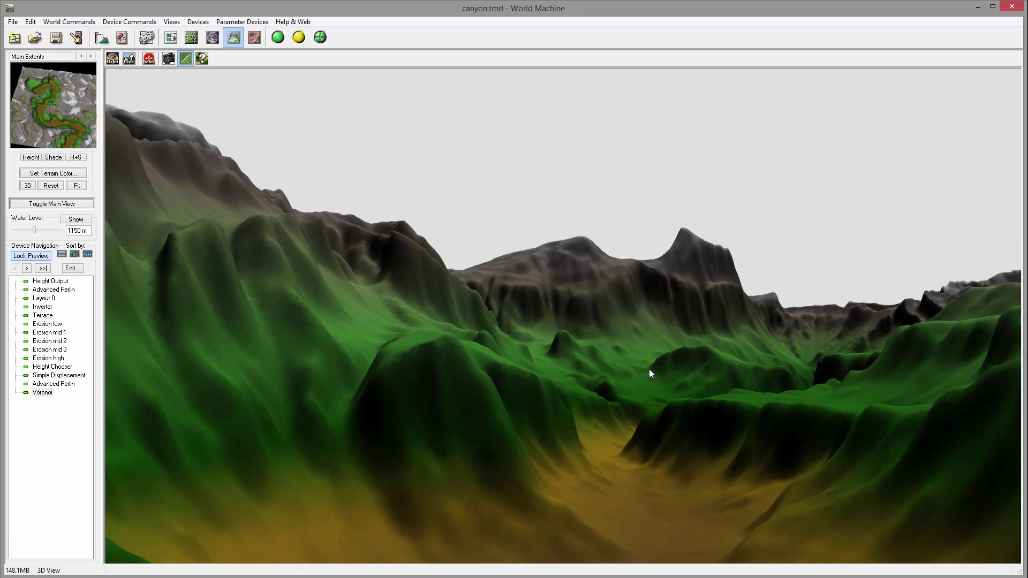
drag(650, 374, 597, 424)
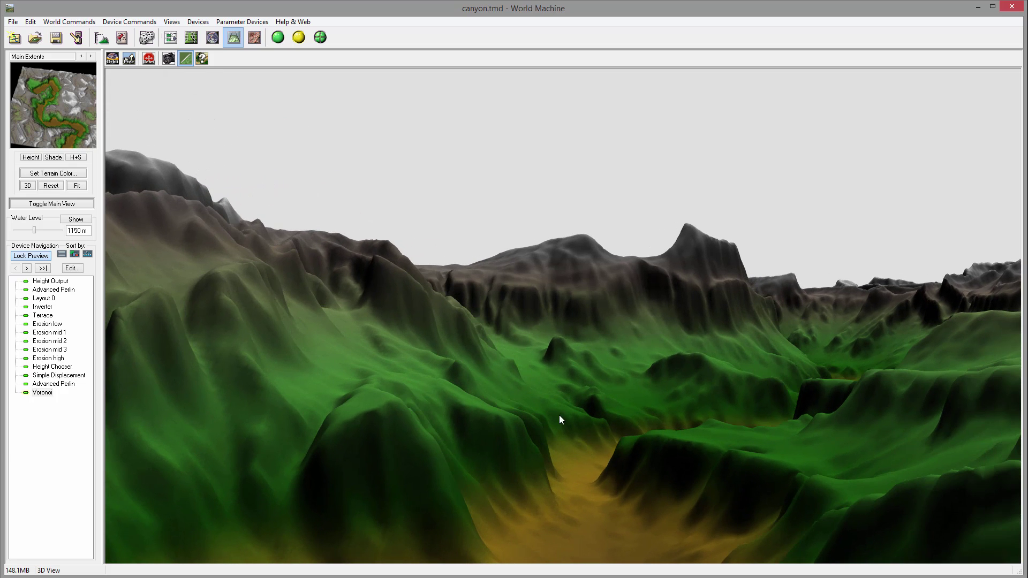
Set Erosion low to erosive power 0.160, rock hardness 0.508, base duration 50 and sediment carry amount 0.000.
click(50, 325)
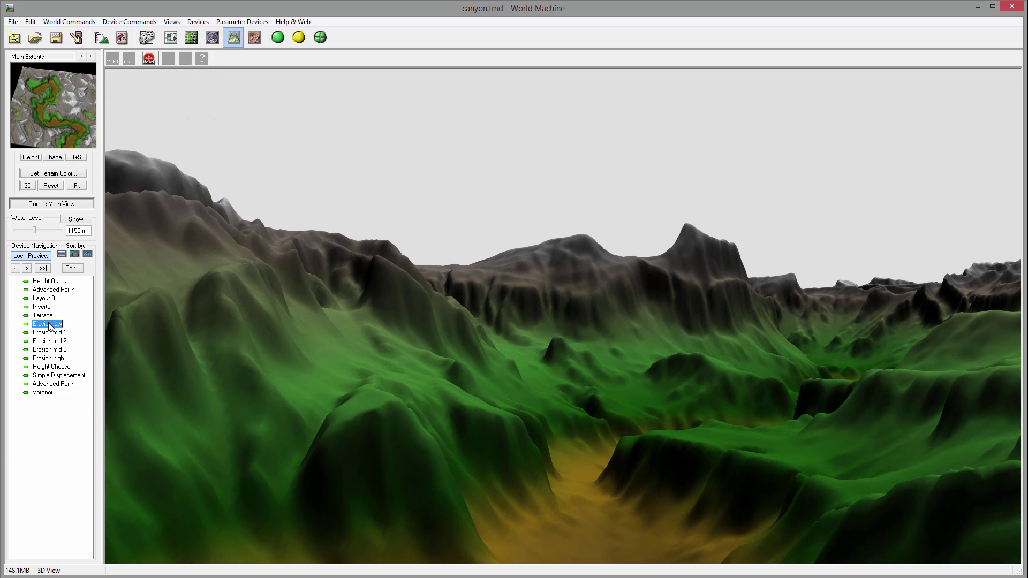
double_click(49, 324)
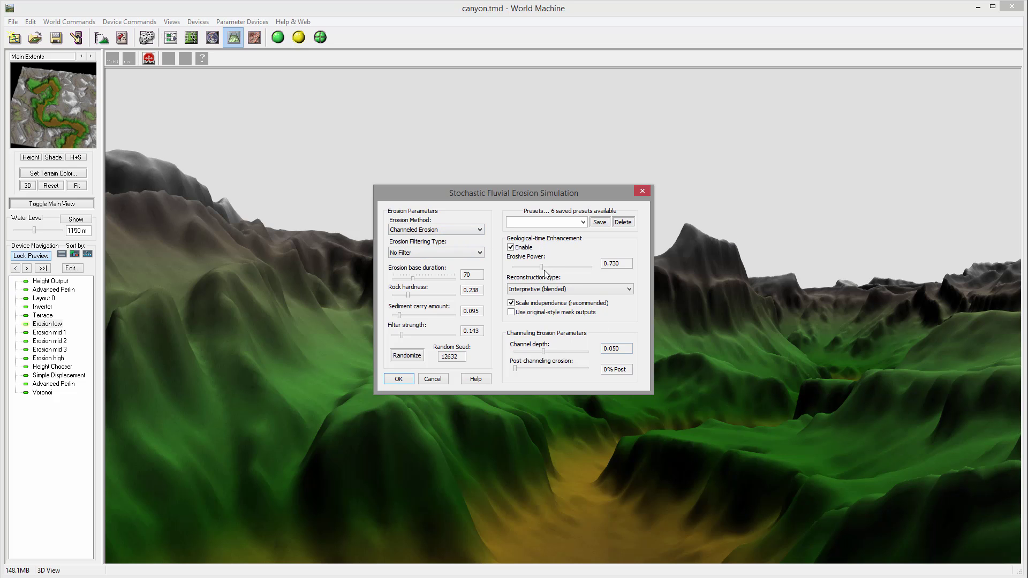
drag(539, 266, 525, 266)
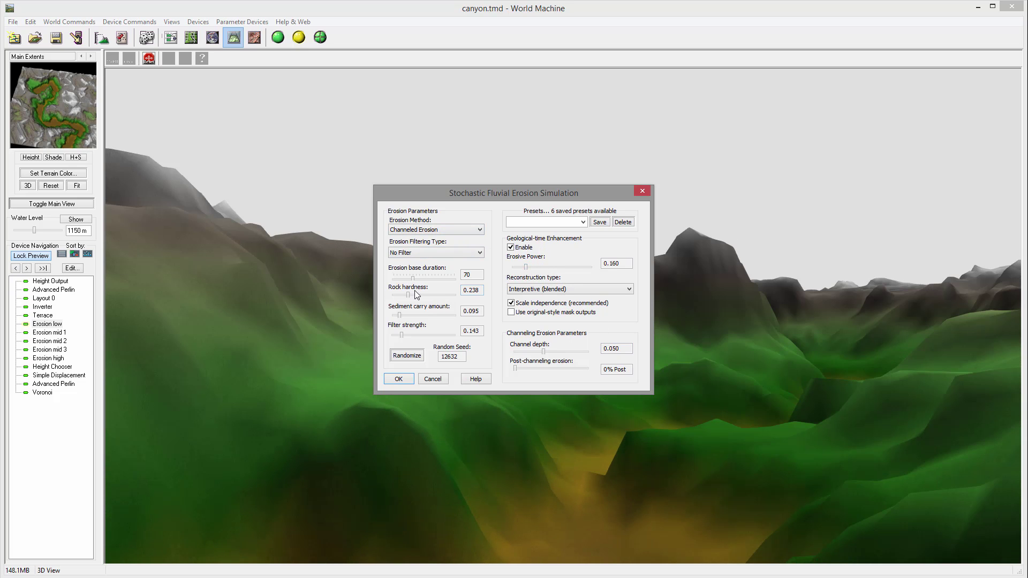
drag(409, 298, 424, 297)
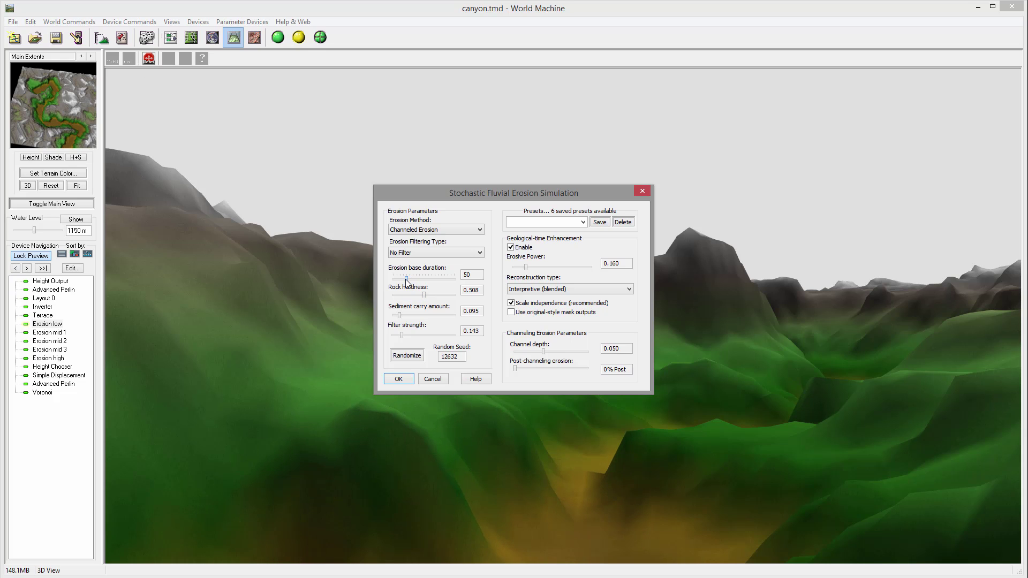
drag(399, 315, 393, 315)
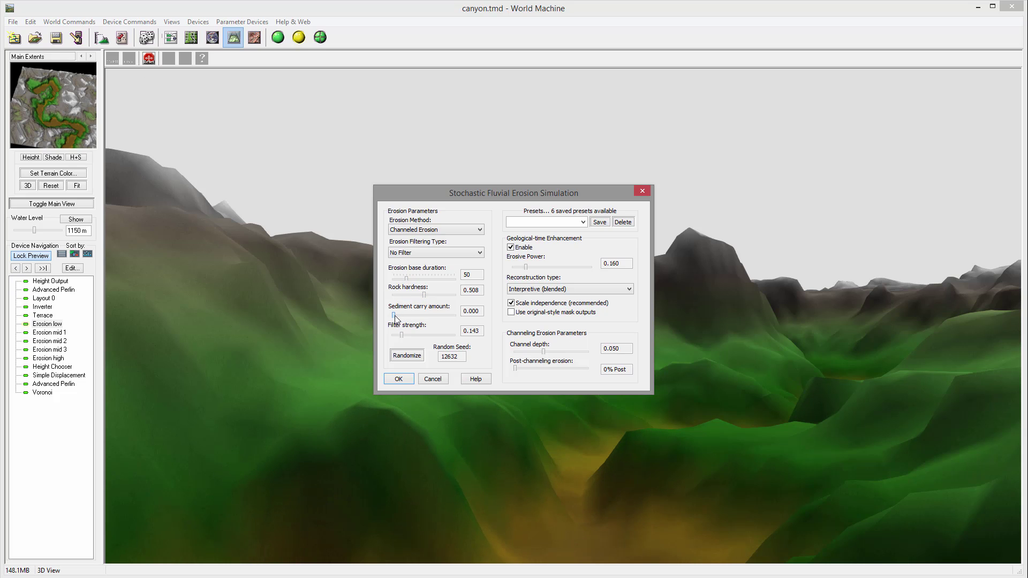
click(409, 377)
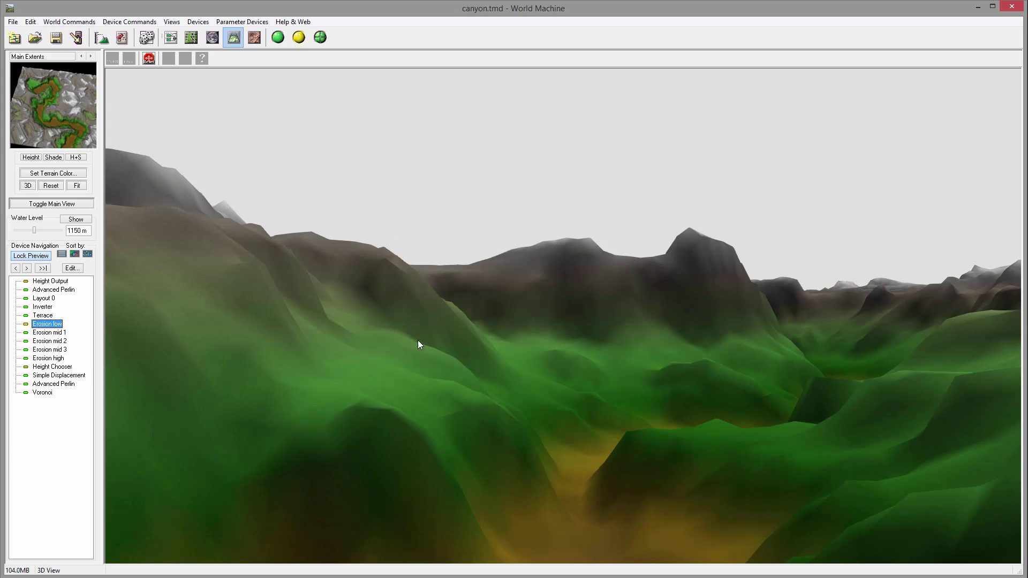
Set Erosion mid 1 to erosive power 0.946, rock hardness 0.397, sediment carry amount 0.444 and base duration 30.
double_click(49, 341)
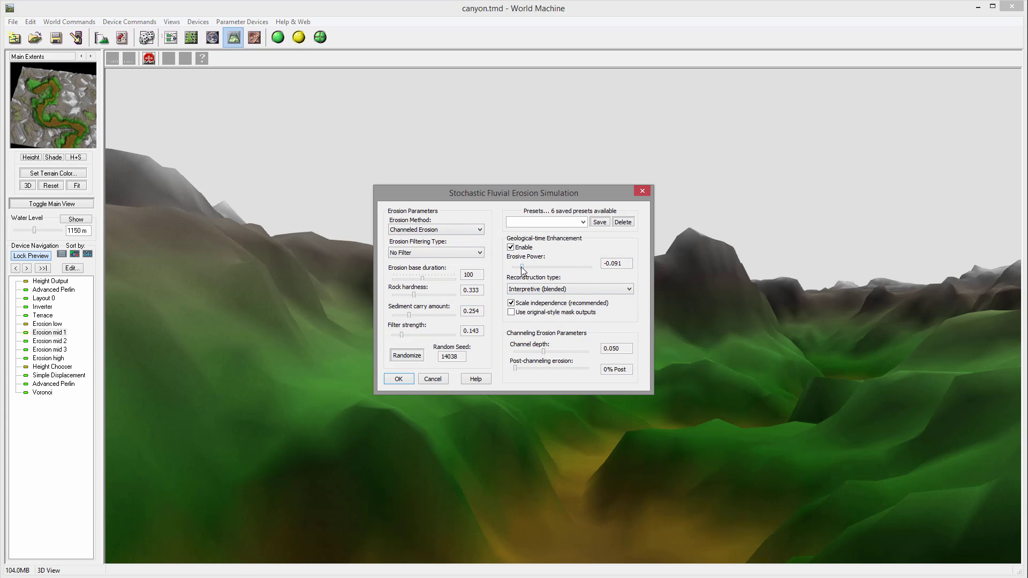
drag(521, 267, 563, 273)
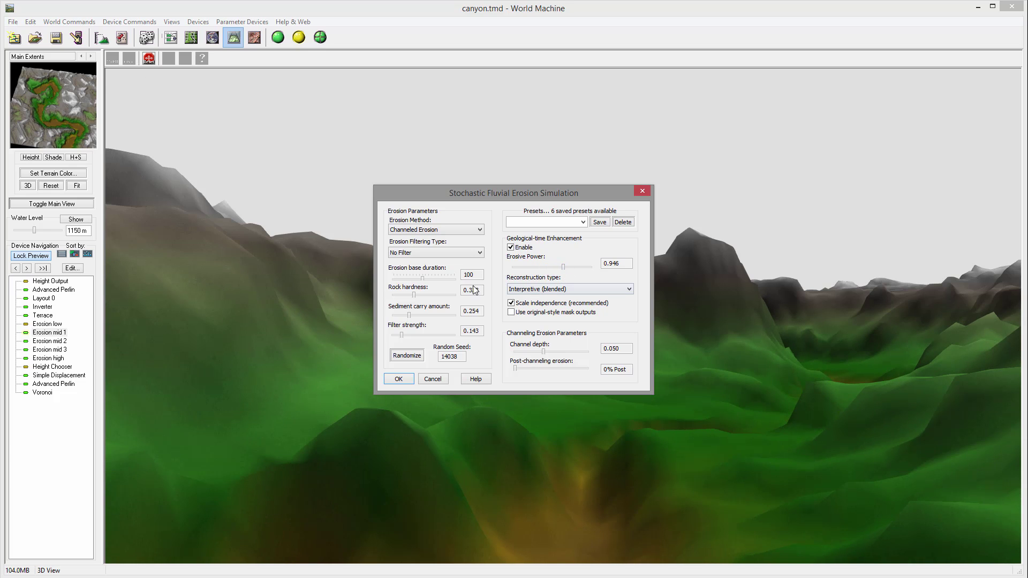
drag(418, 316, 402, 282)
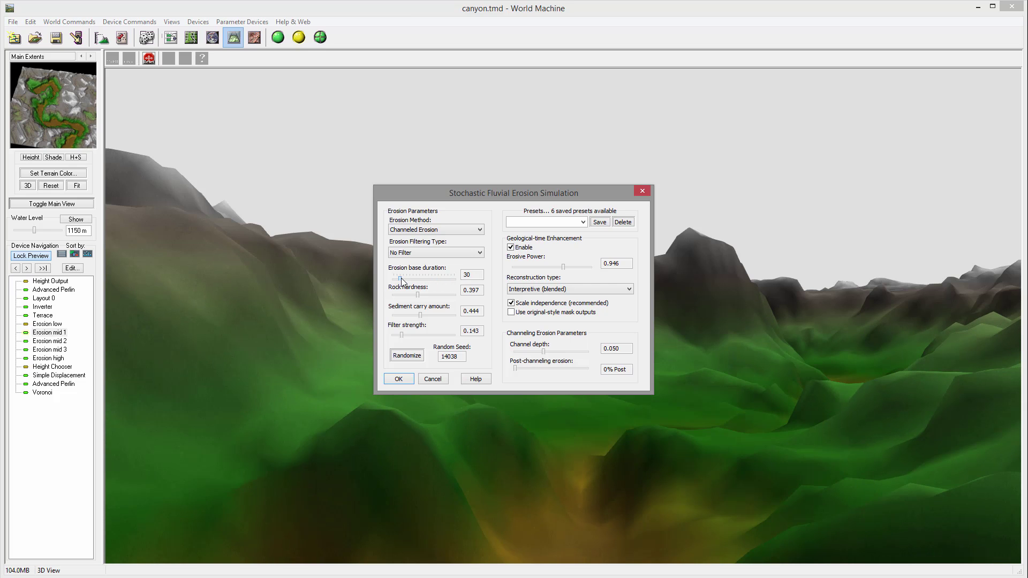
click(399, 379)
Set Erosion mid 2 to erosive power -0.416, rock hardness 0.683, sediment carry amount 0.175 and base duration 60.
double_click(51, 343)
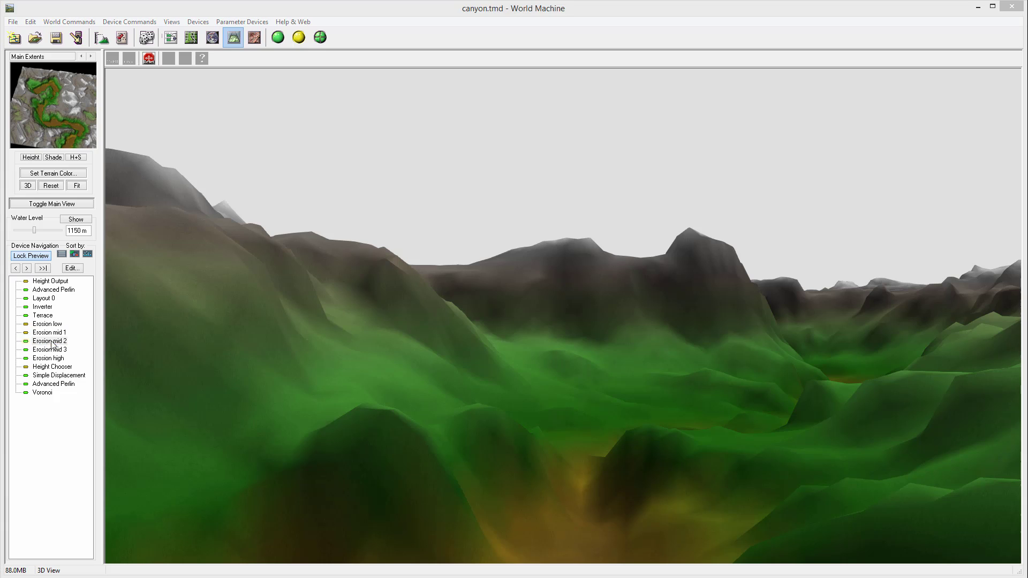
drag(403, 294, 406, 317)
drag(532, 267, 521, 266)
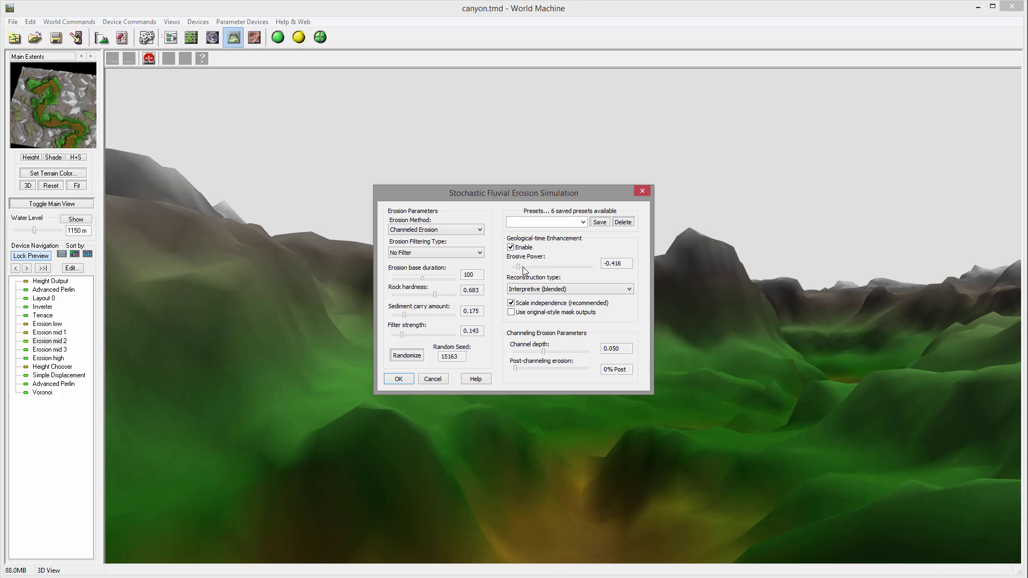
mouse_move(422, 282)
mouse_down()
mouse_move(438, 284)
mouse_move(414, 285)
mouse_up()
click(399, 379)
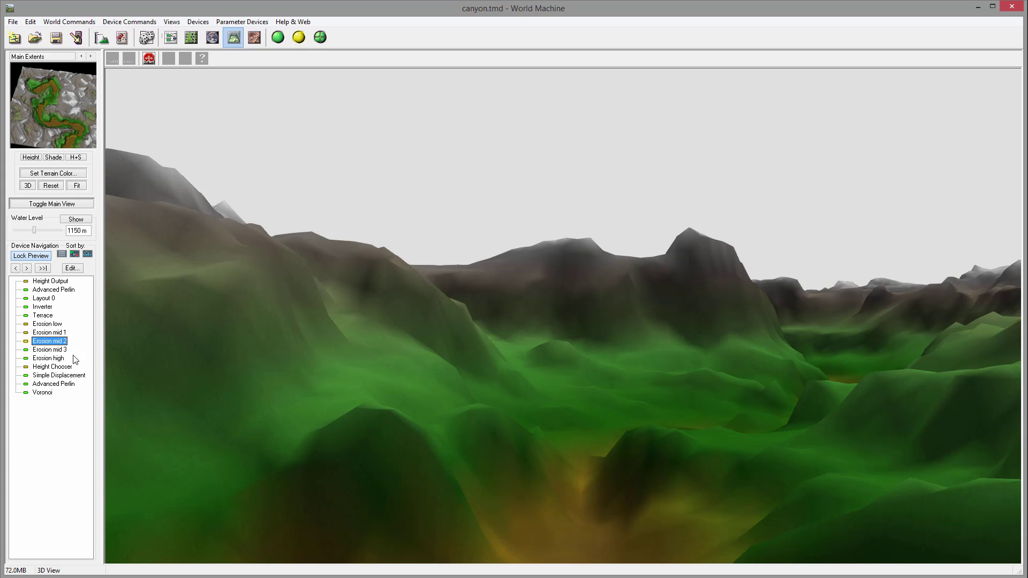
Set Erosion mid 3 to base duration 110, erosive power 0.855, rock hardness 0.238 and sediment carry amount 0.508.
double_click(54, 351)
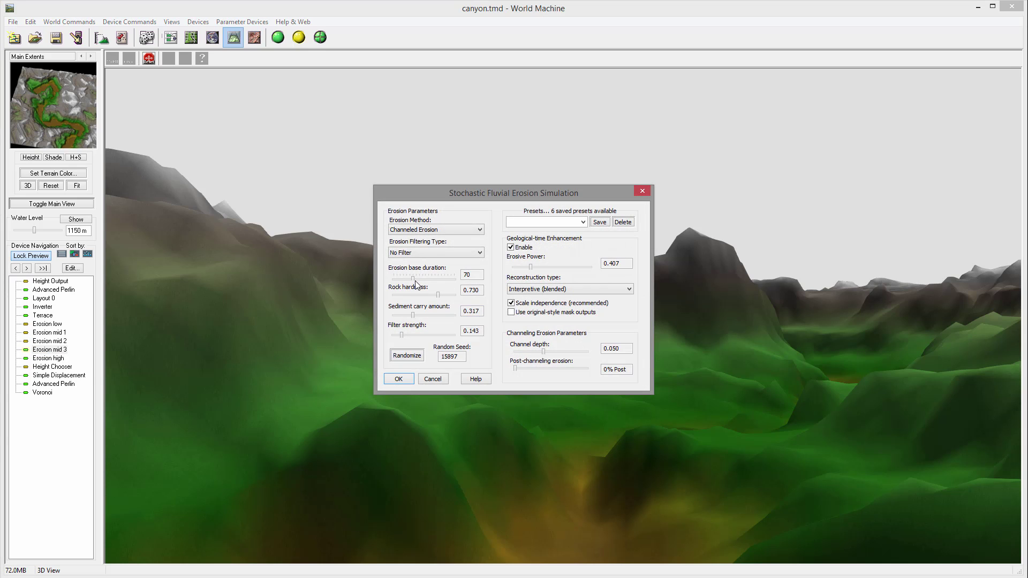
drag(413, 284, 425, 283)
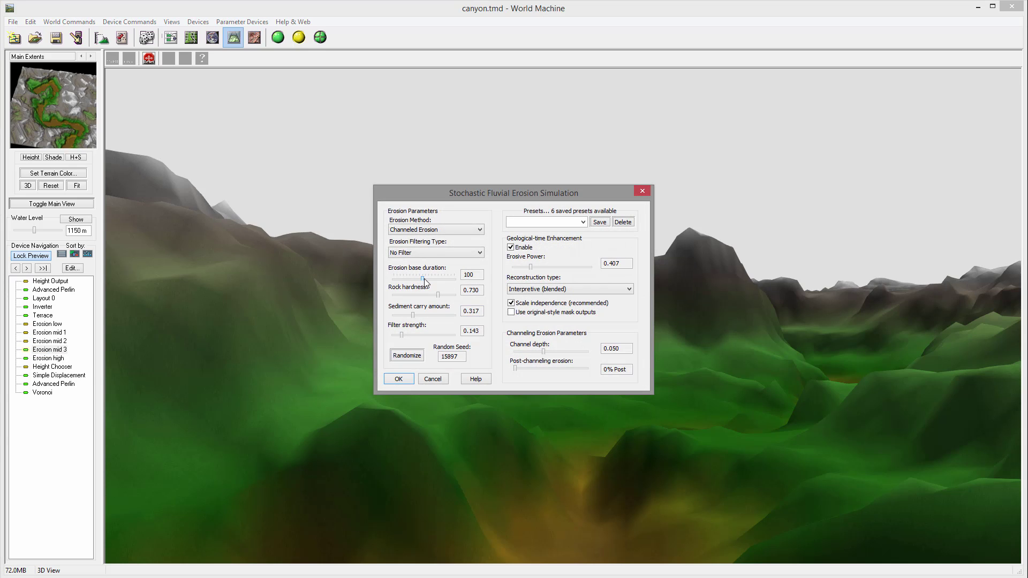
click(549, 267)
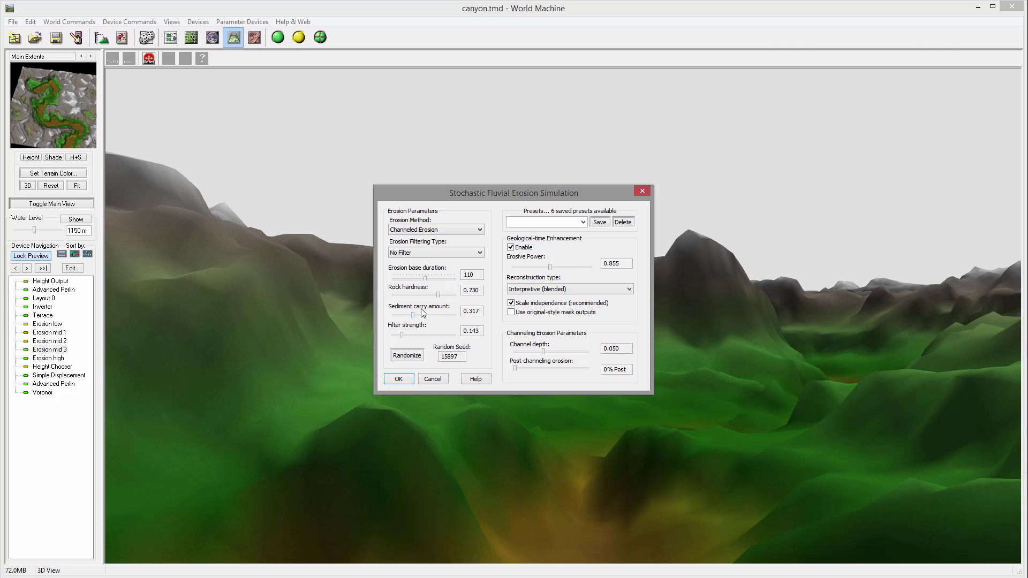
drag(438, 296, 425, 317)
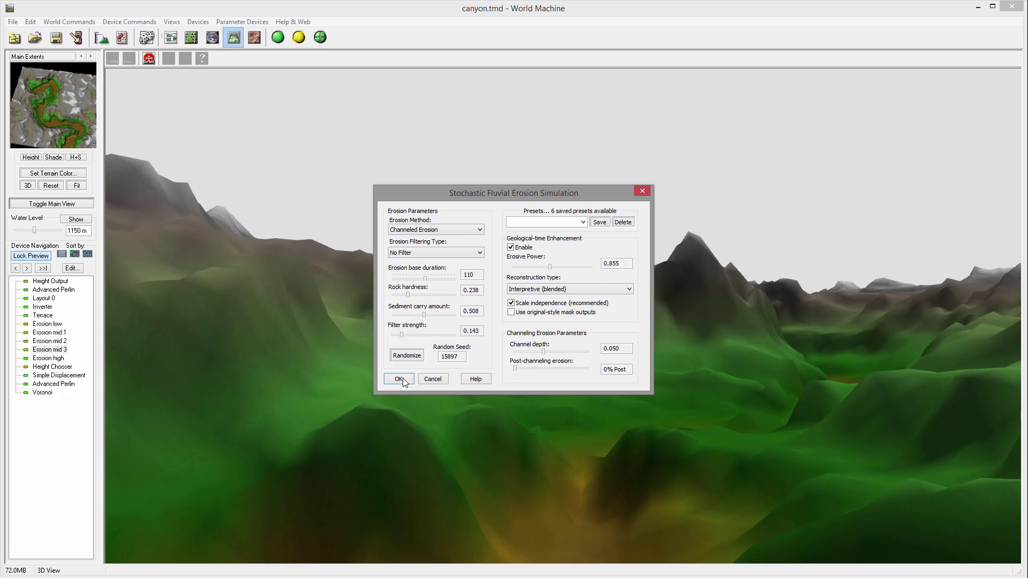
key(Return)
Run a normal build and inspect the eroded canyon walls, plateau and valley floor from several angles in the 3D view.
click(277, 37)
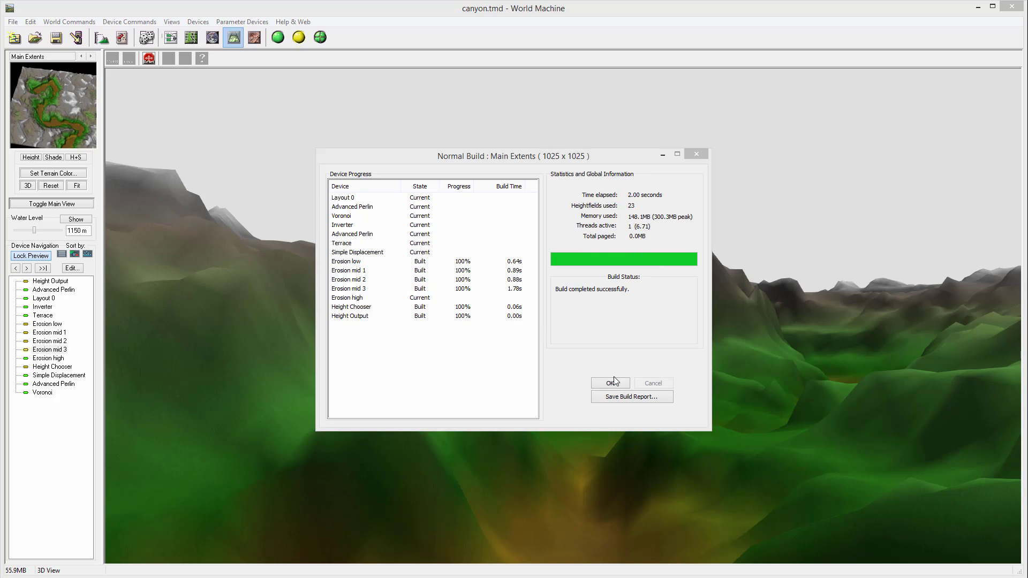
click(610, 383)
drag(657, 338, 338, 482)
drag(287, 445, 893, 507)
drag(869, 365, 707, 282)
drag(748, 261, 279, 383)
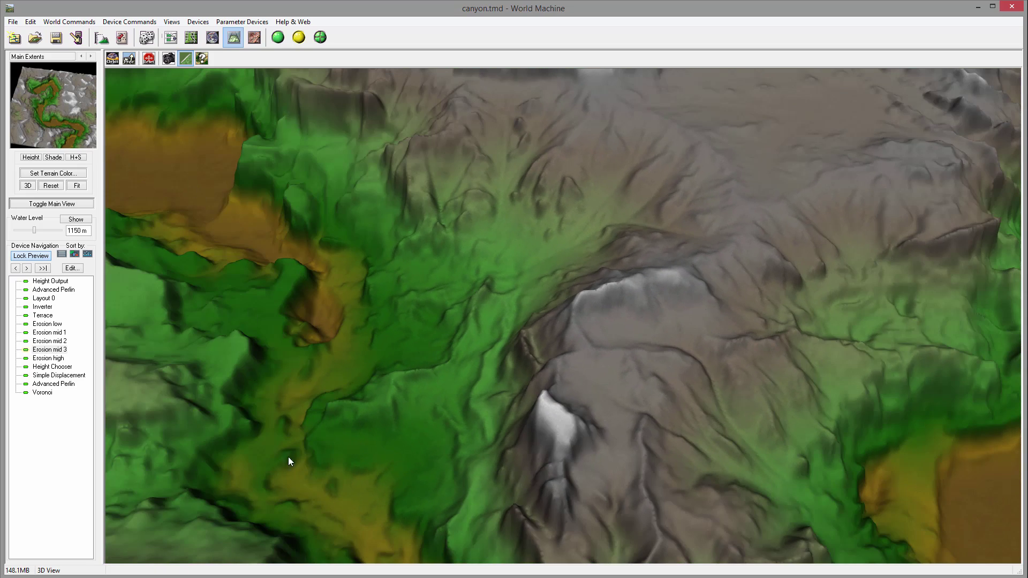
drag(433, 491, 975, 353)
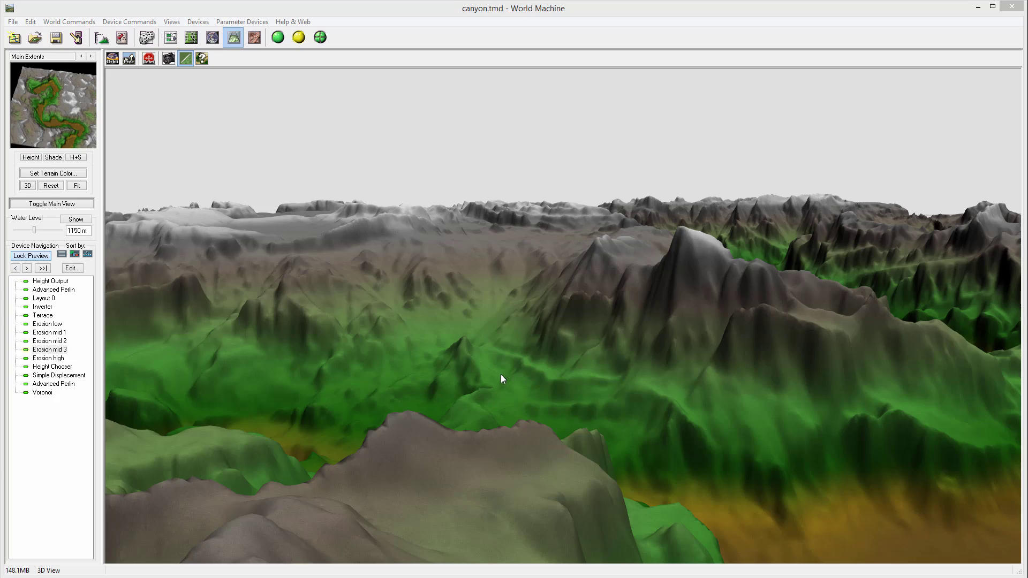
drag(502, 379, 930, 259)
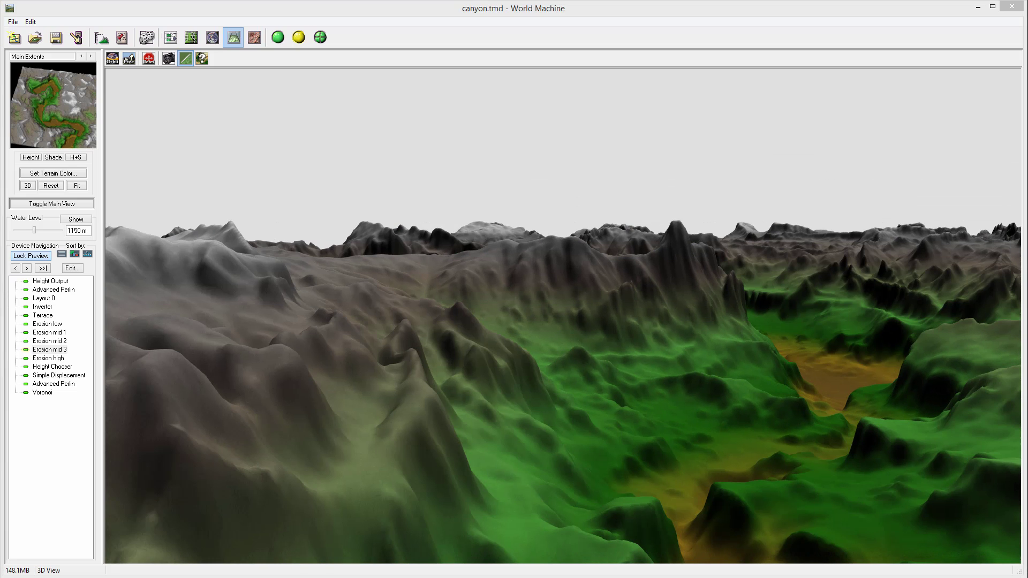
drag(721, 400, 728, 379)
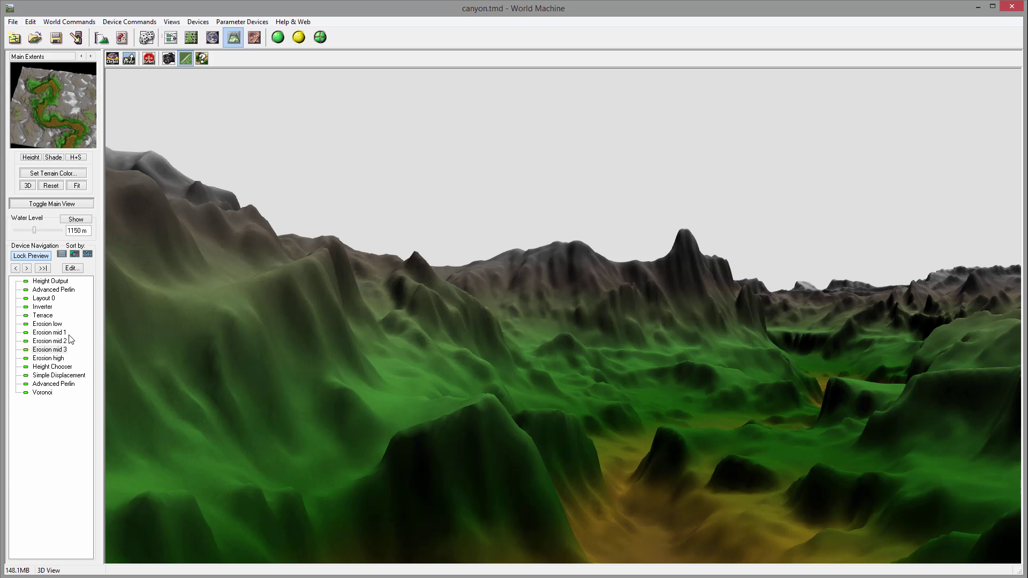
Set Erosion low's rock hardness to 0.683 and erosive power to -0.091.
double_click(55, 326)
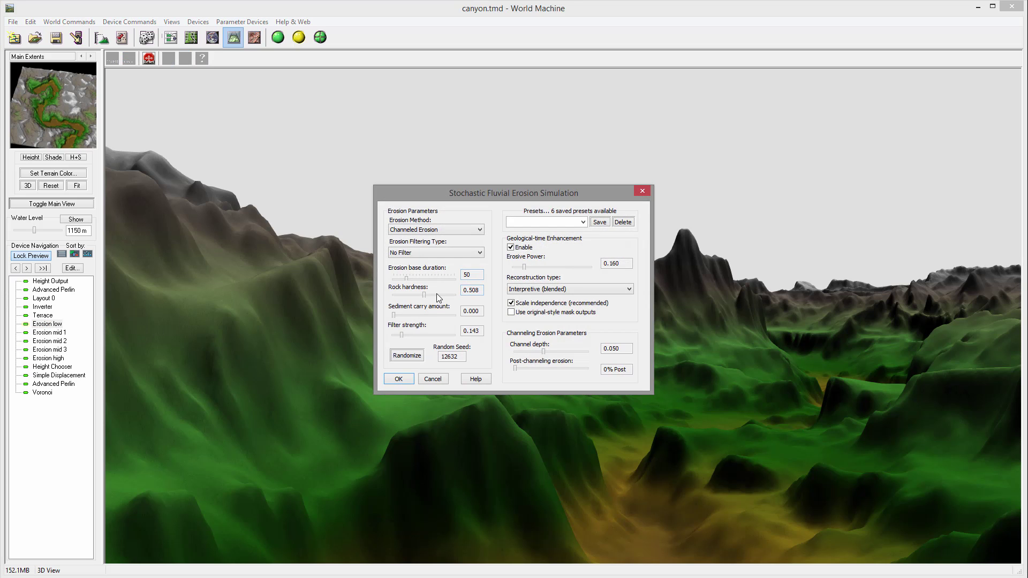
drag(424, 295, 434, 295)
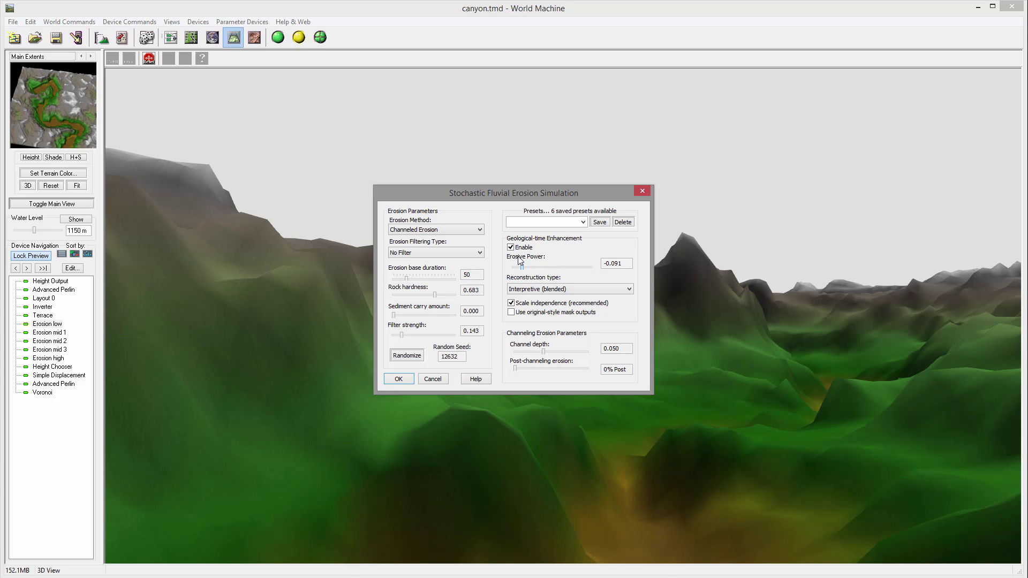
click(410, 379)
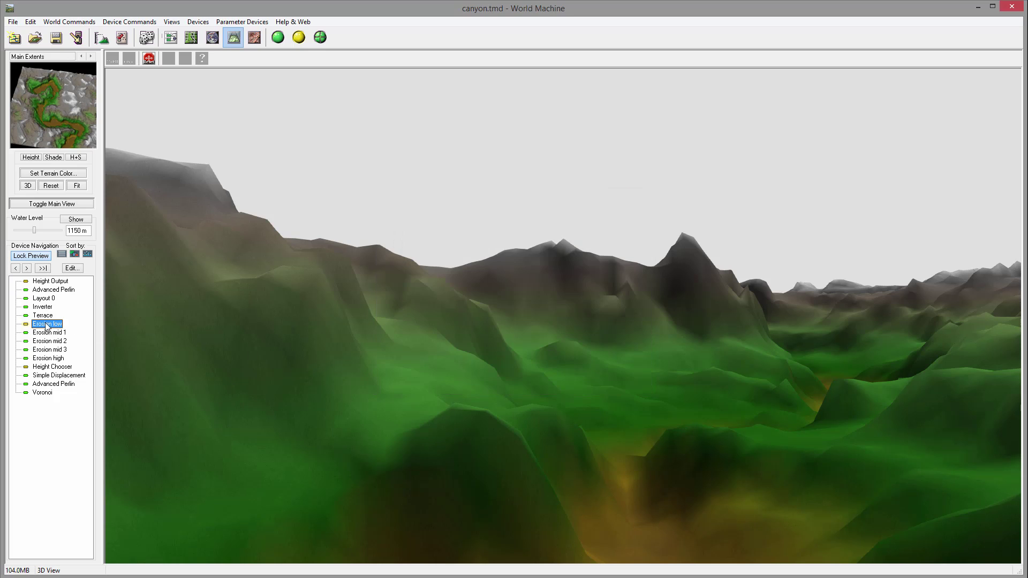
Set Erosion mid 1's erosive power to 0.083 and rock hardness to 0.476, and lower its sediment carry amount.
double_click(54, 332)
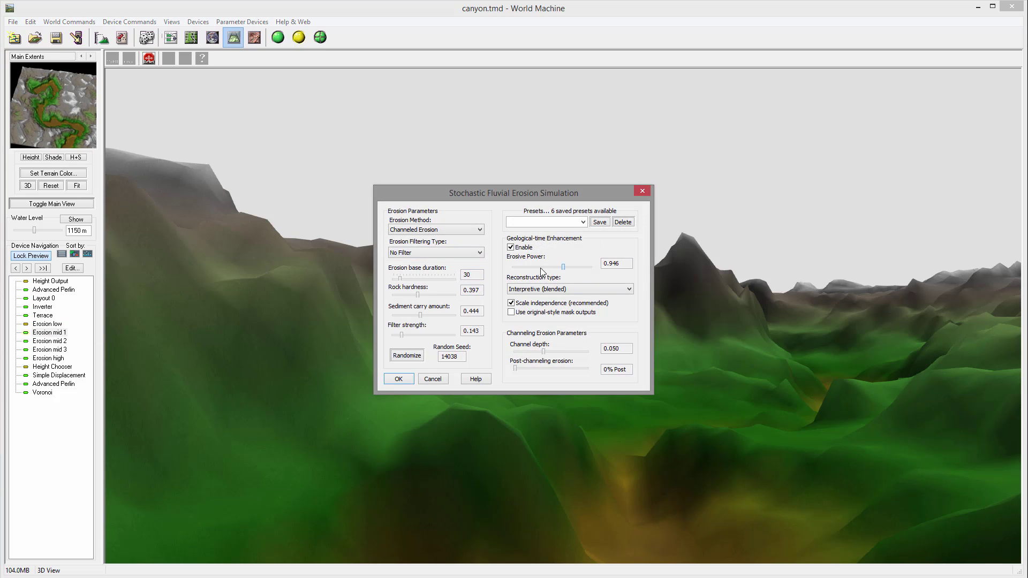
drag(542, 271, 524, 267)
drag(418, 295, 398, 316)
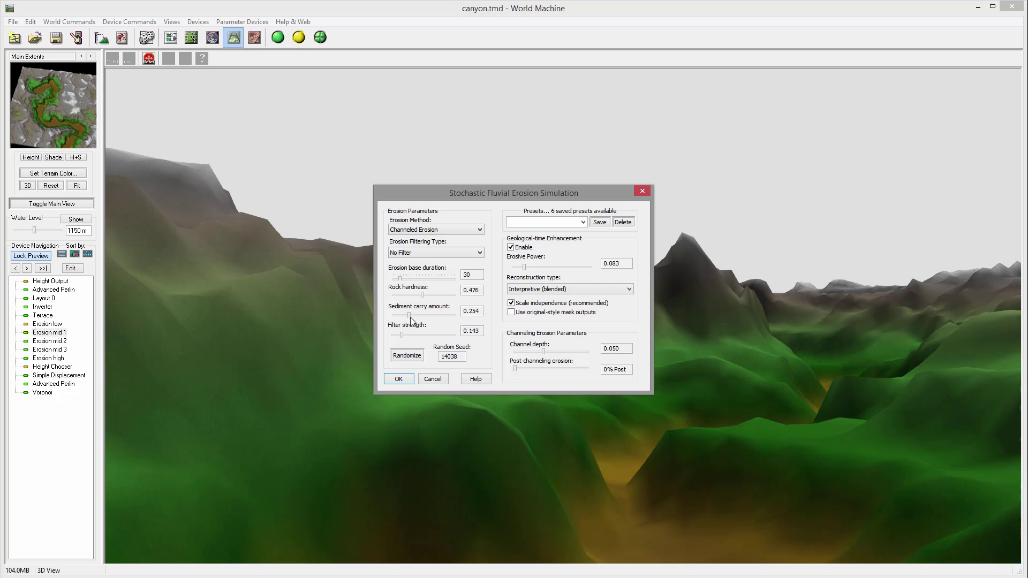
click(399, 379)
Check Erosion mid 2's settings, and set Erosion mid 3 to sediment carry amount 0.127 and erosive power -0.298 with geological-time enhancement disabled.
double_click(59, 342)
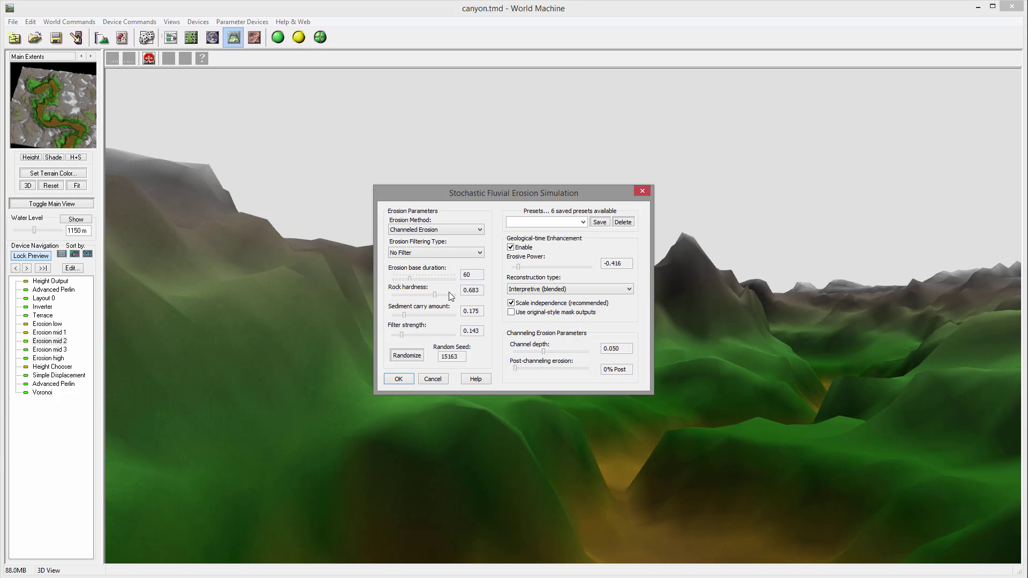
click(398, 379)
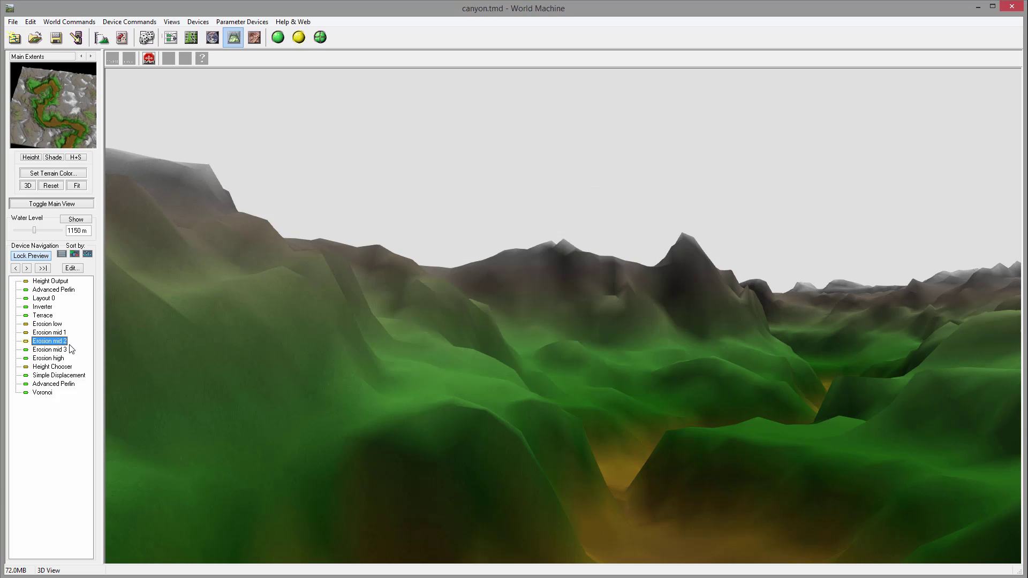
double_click(64, 349)
drag(423, 314, 400, 314)
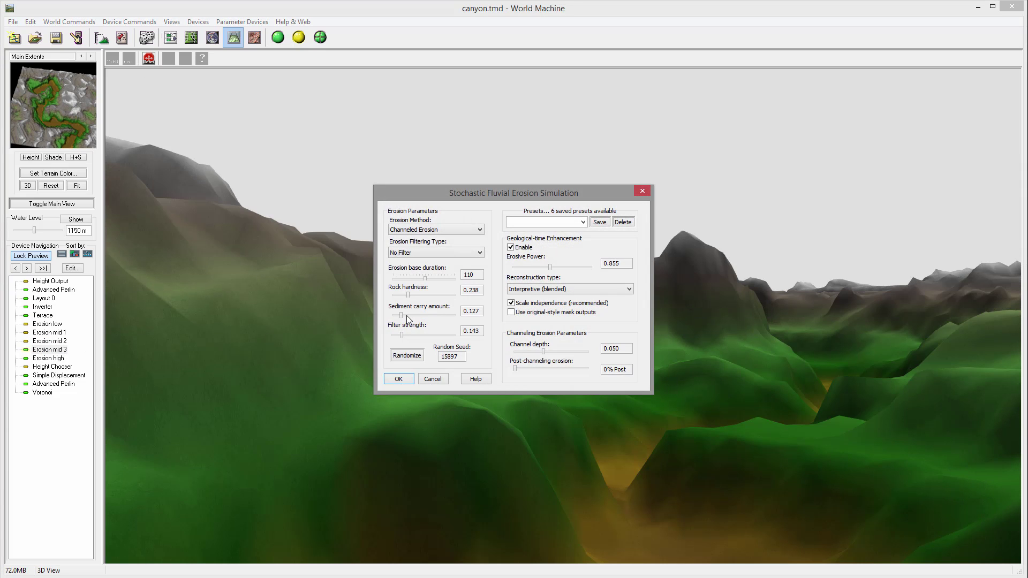
drag(551, 268, 523, 269)
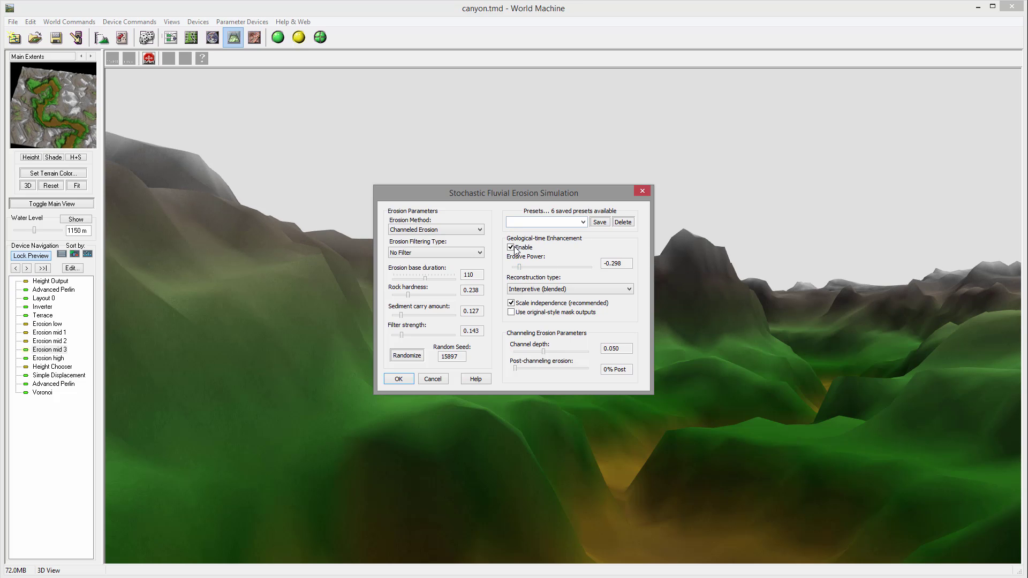
click(513, 248)
click(399, 380)
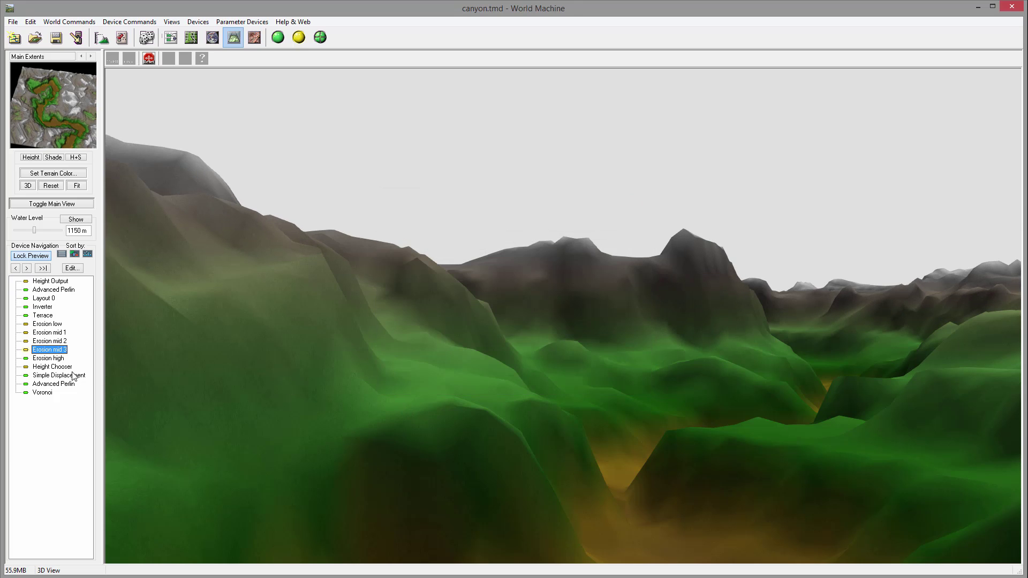
Check Erosion high's settings, rebuild the terrain and inspect the canyon's terraced cliffs in the 3D view.
double_click(49, 358)
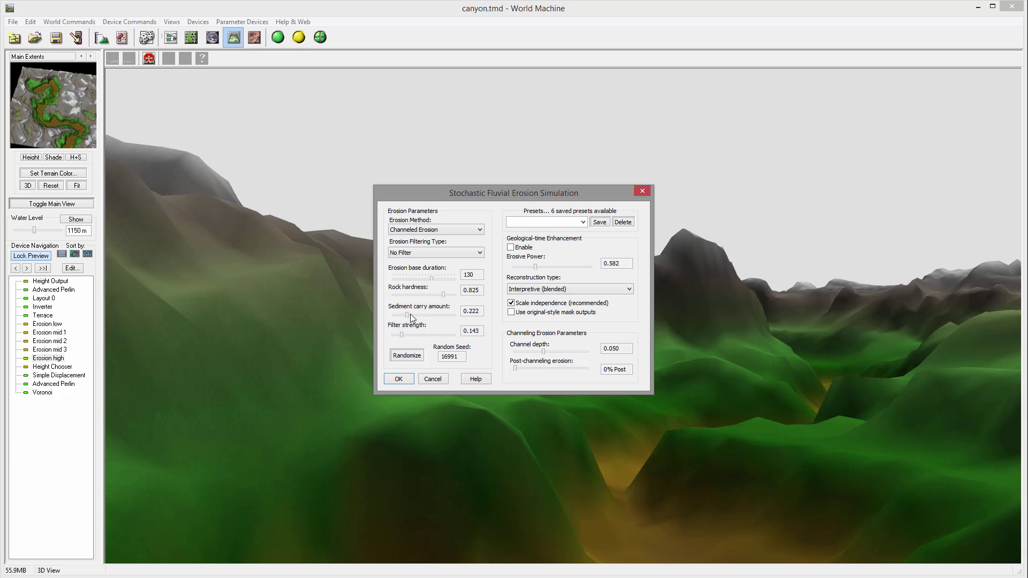
click(399, 379)
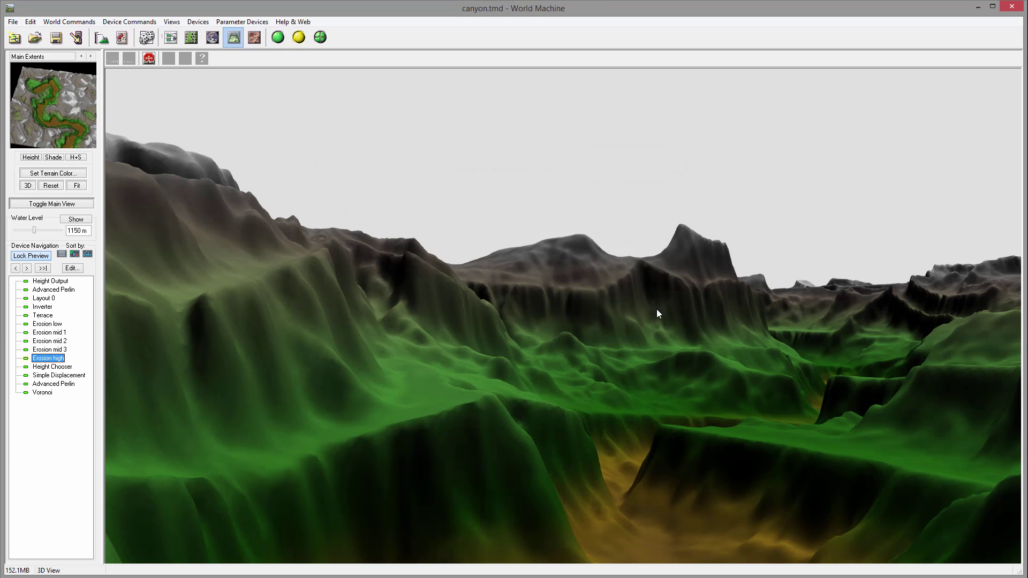
drag(656, 310, 576, 295)
drag(747, 285, 752, 363)
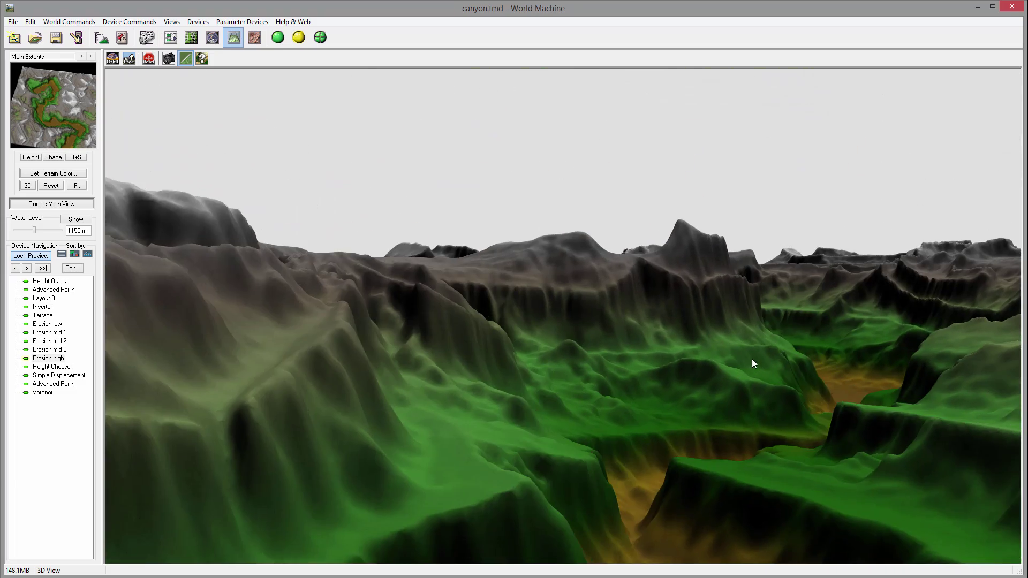
Increase the Terrace device's number of terraces above 5, run a normal build and inspect the layered canyon walls.
double_click(38, 315)
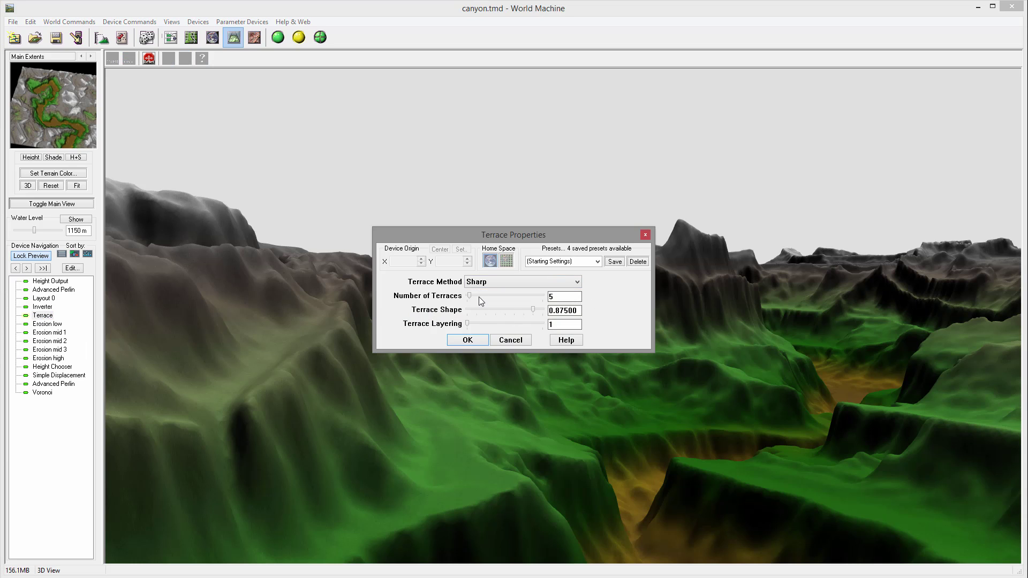
drag(469, 296, 475, 297)
click(467, 340)
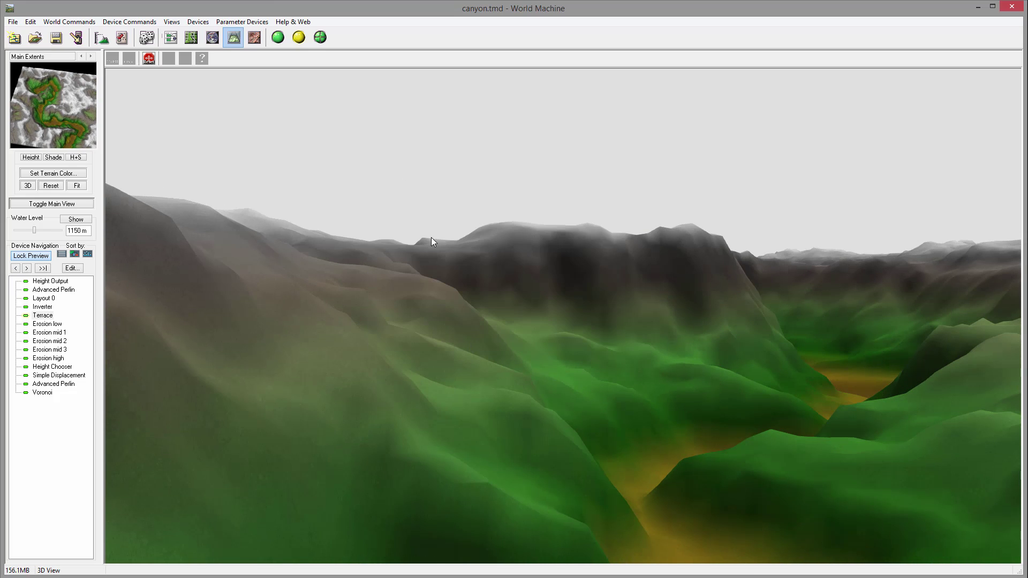
click(278, 37)
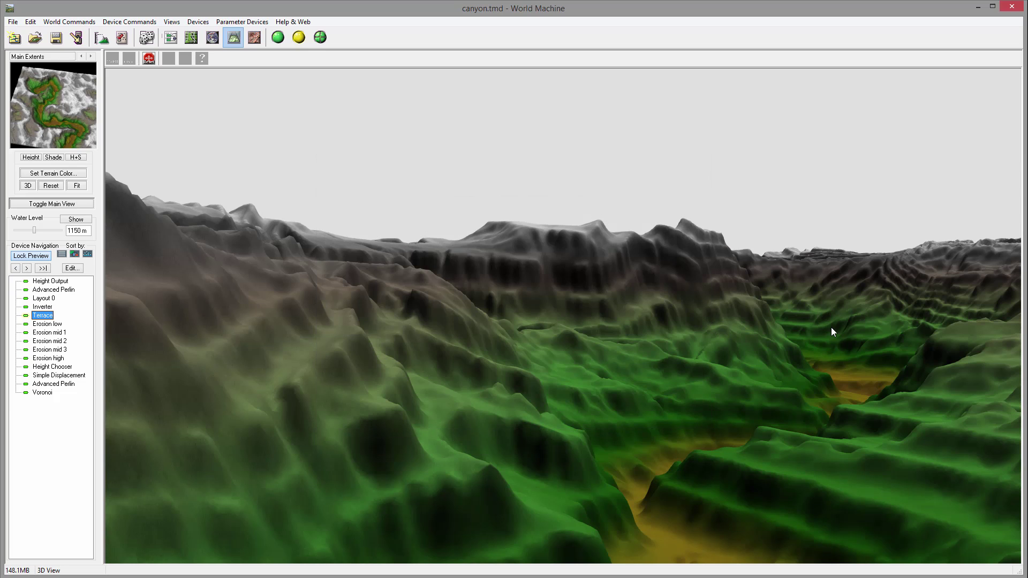
drag(832, 328, 612, 382)
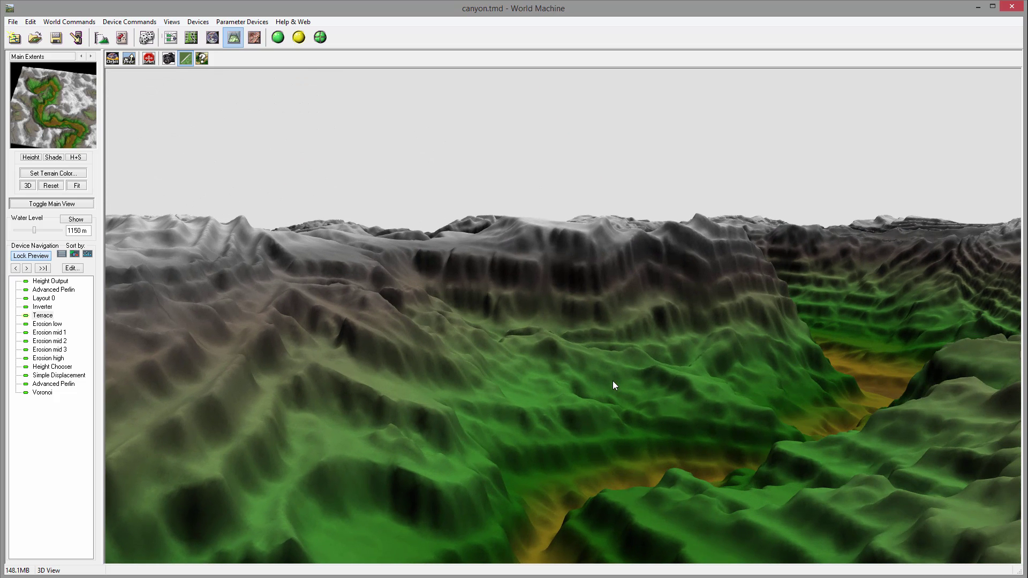
Set Erosion mid 2's erosive power to 0.793 and base duration to 70, adjust rock hardness and sediment carry amount, and rebuild the terrain.
double_click(48, 341)
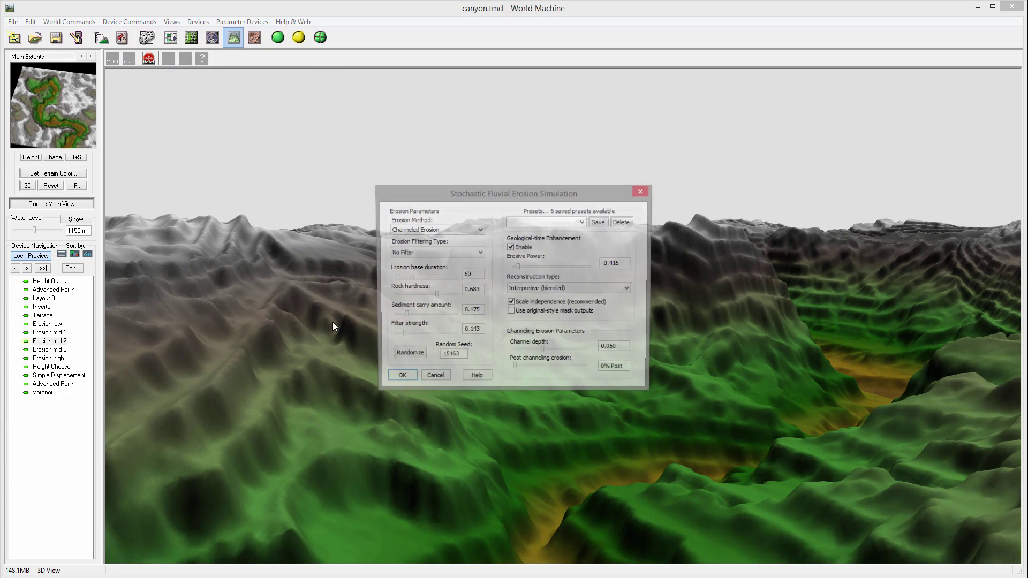
drag(519, 267, 543, 267)
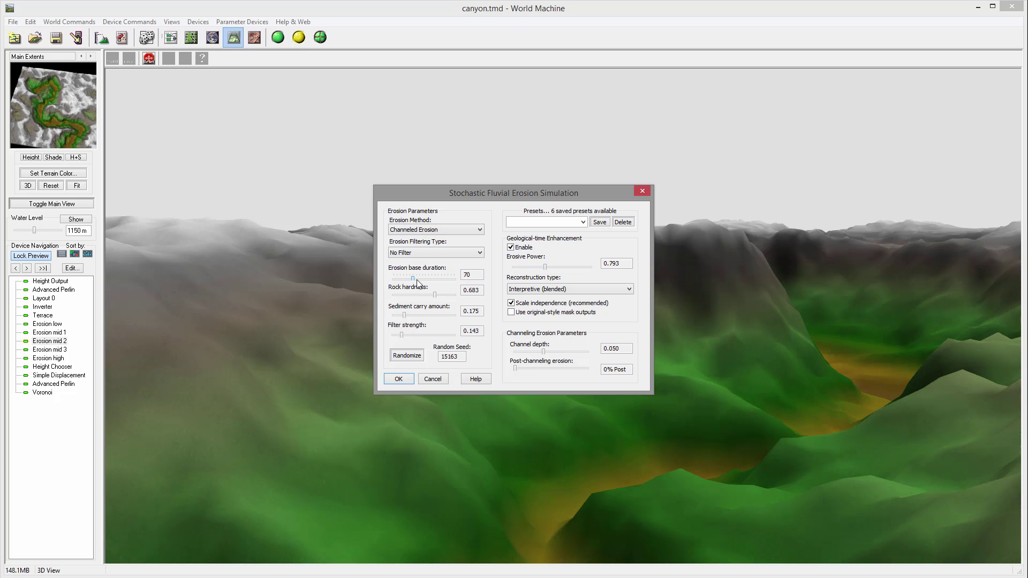
drag(434, 295, 419, 315)
click(399, 379)
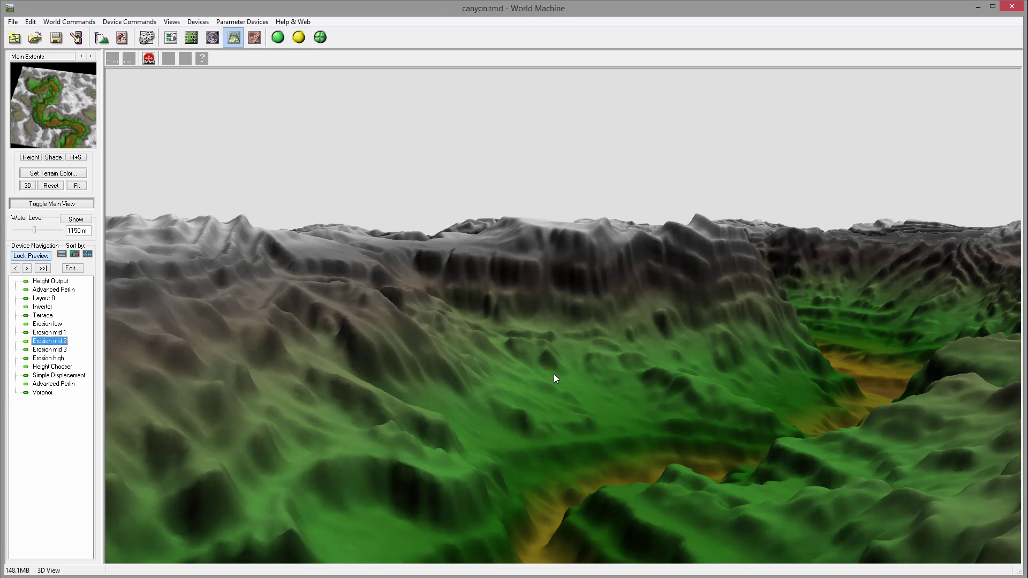
Inspect the rebuilt canyon's terraced walls, plateau and river bed from low and elevated viewpoints in the 3D view.
drag(554, 373, 512, 358)
drag(774, 344, 606, 456)
drag(480, 418, 587, 419)
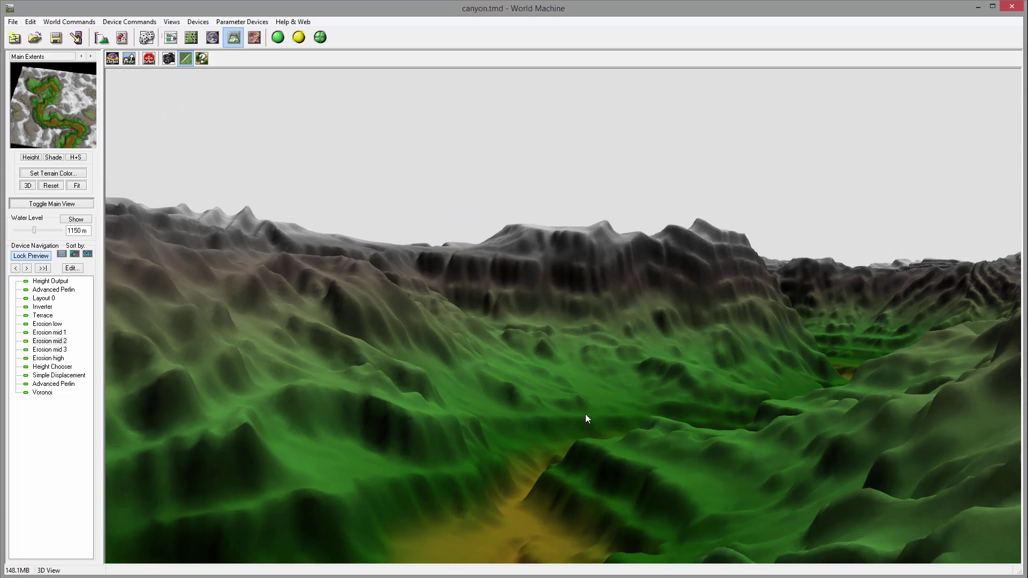
drag(601, 375, 968, 305)
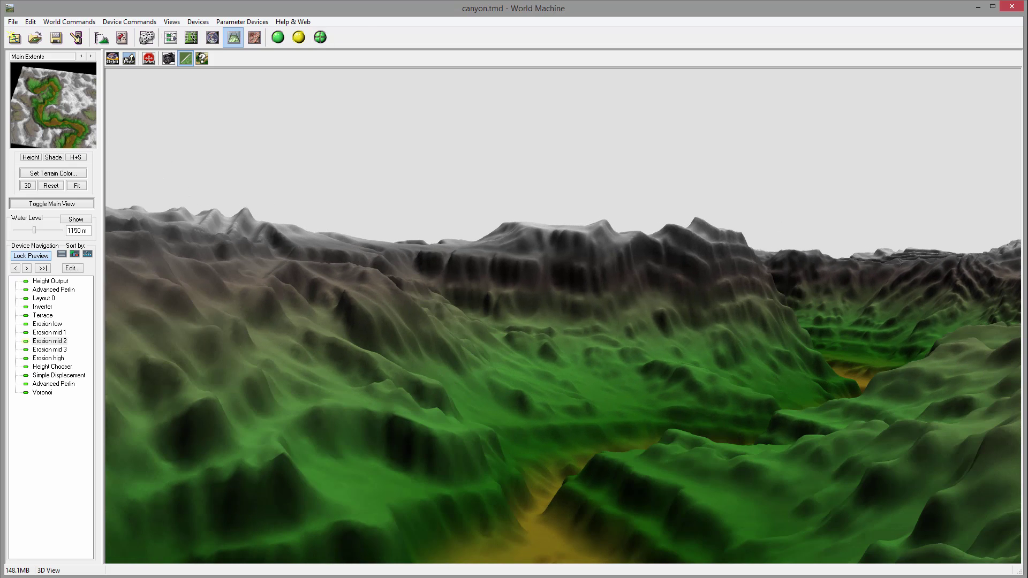
drag(676, 282, 580, 317)
drag(680, 316, 191, 104)
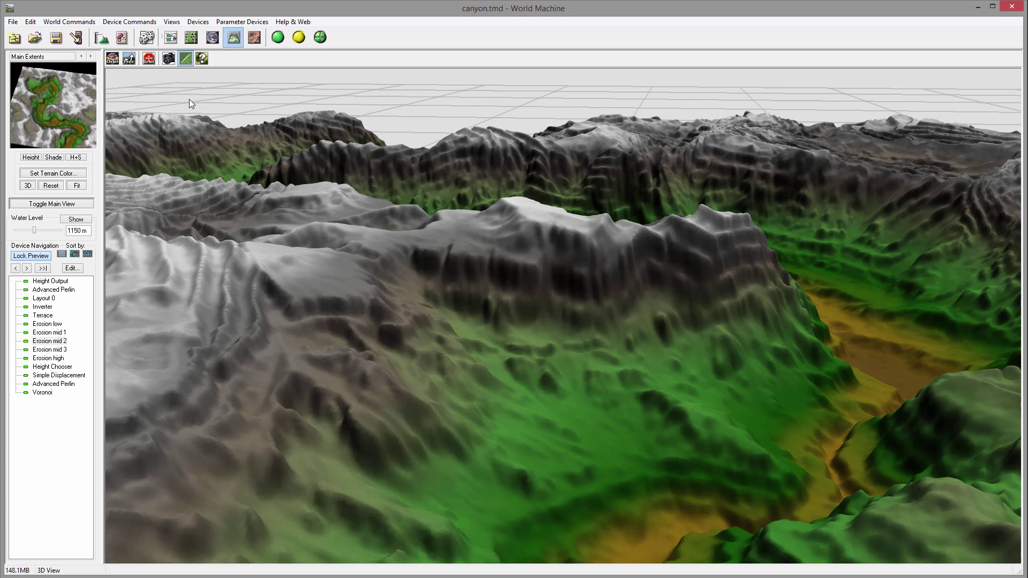
Return to the device network and spread out the Height Chooser, Erosion low and Erosion mid 1 devices for more room.
click(170, 37)
right_drag(704, 286, 802, 313)
right_drag(872, 300, 781, 358)
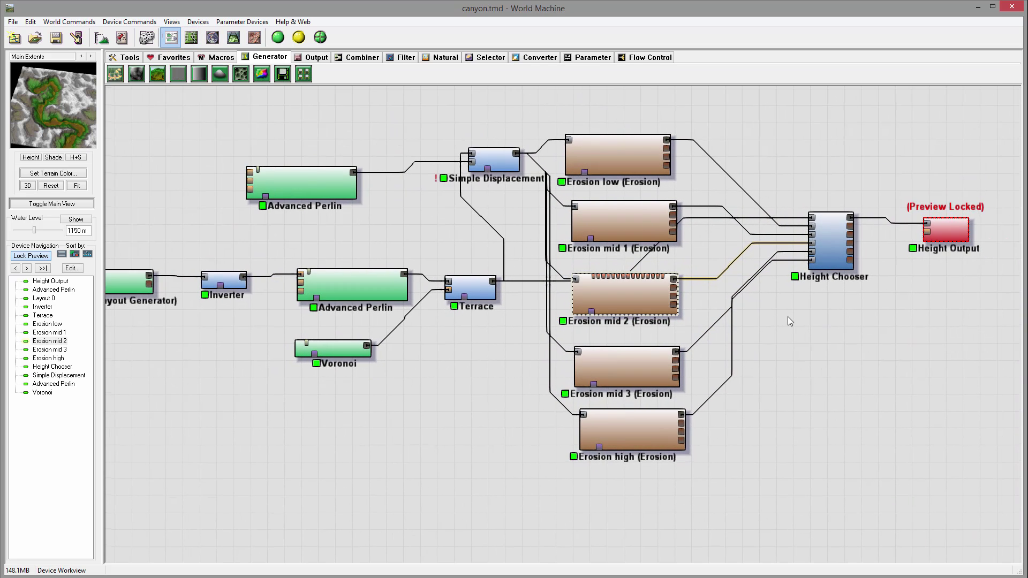
click(827, 240)
drag(827, 240, 840, 263)
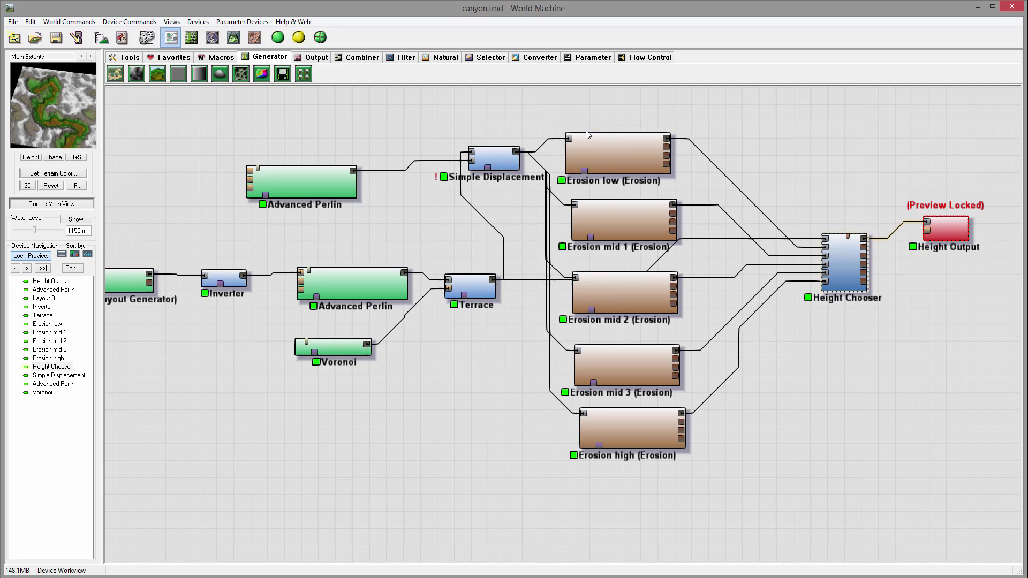
drag(618, 152, 623, 134)
drag(645, 232, 642, 221)
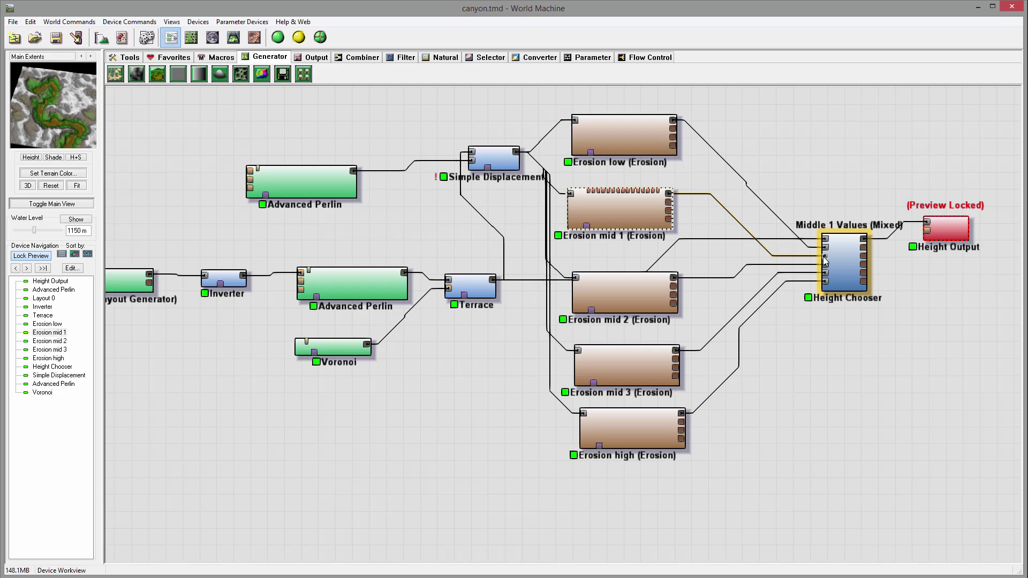
click(790, 362)
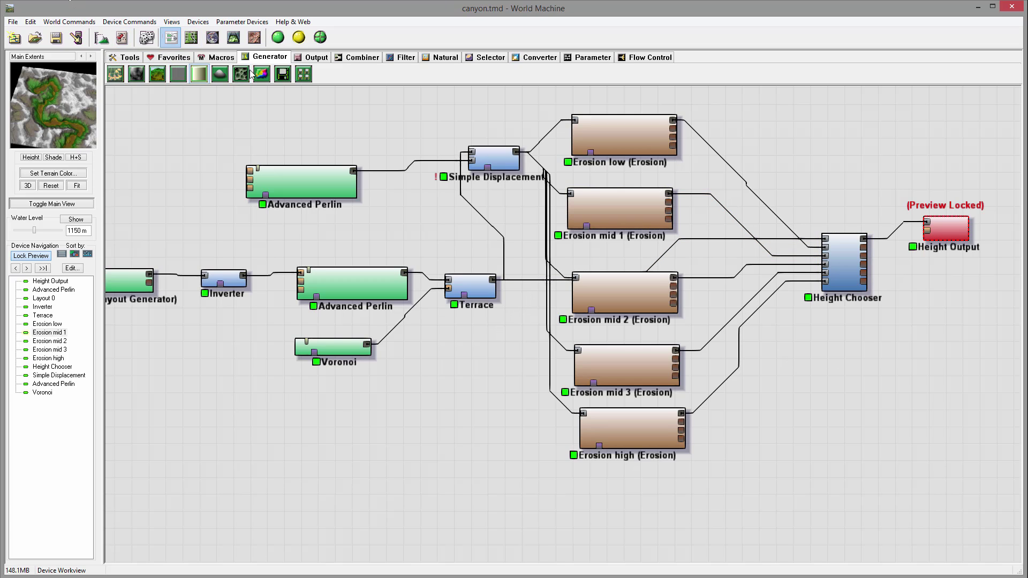
Add a second Voronoi generator below the Height Chooser and release the preview lock.
click(242, 74)
click(797, 405)
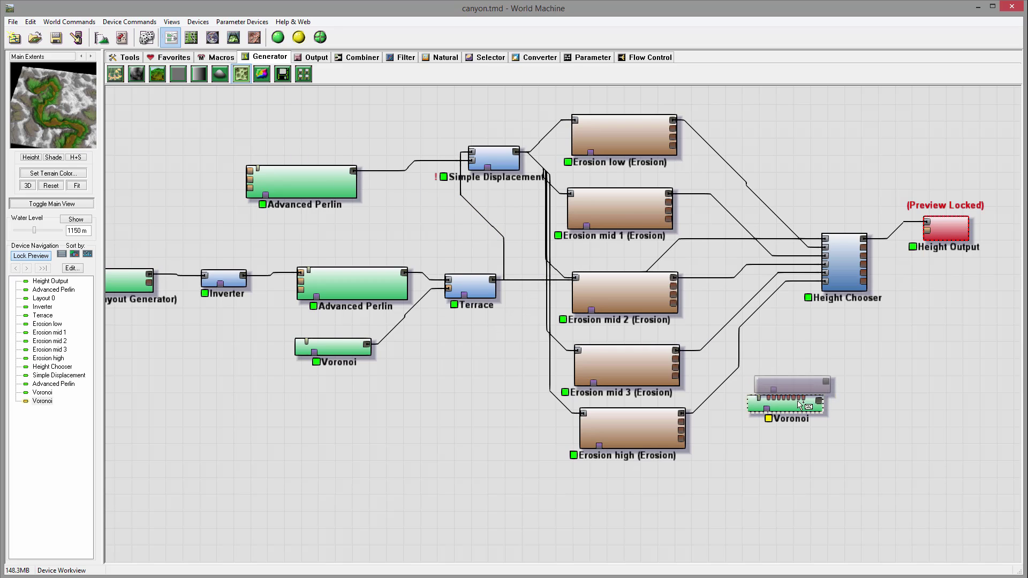
right_click(797, 420)
click(835, 428)
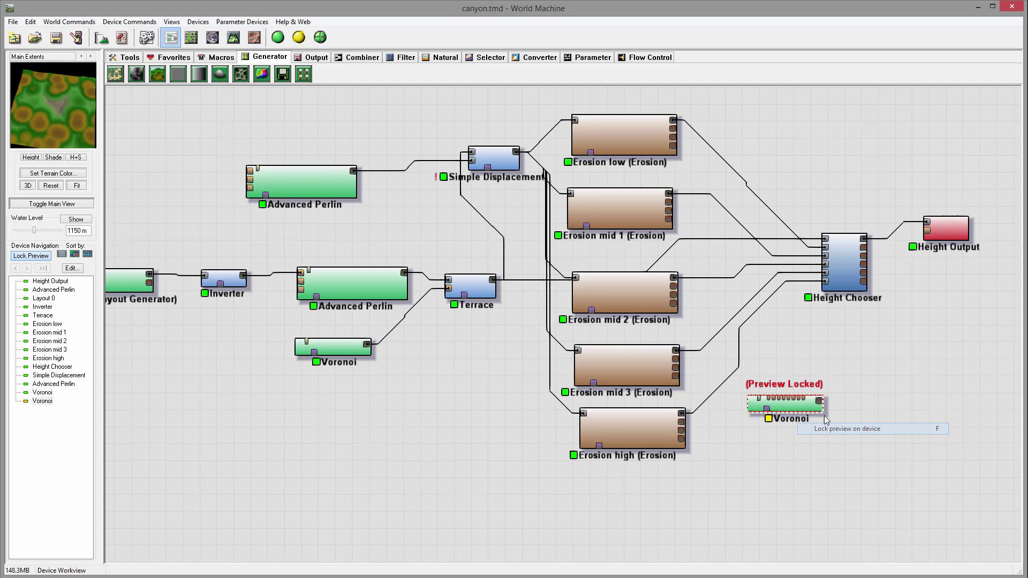
right_click(810, 406)
click(838, 423)
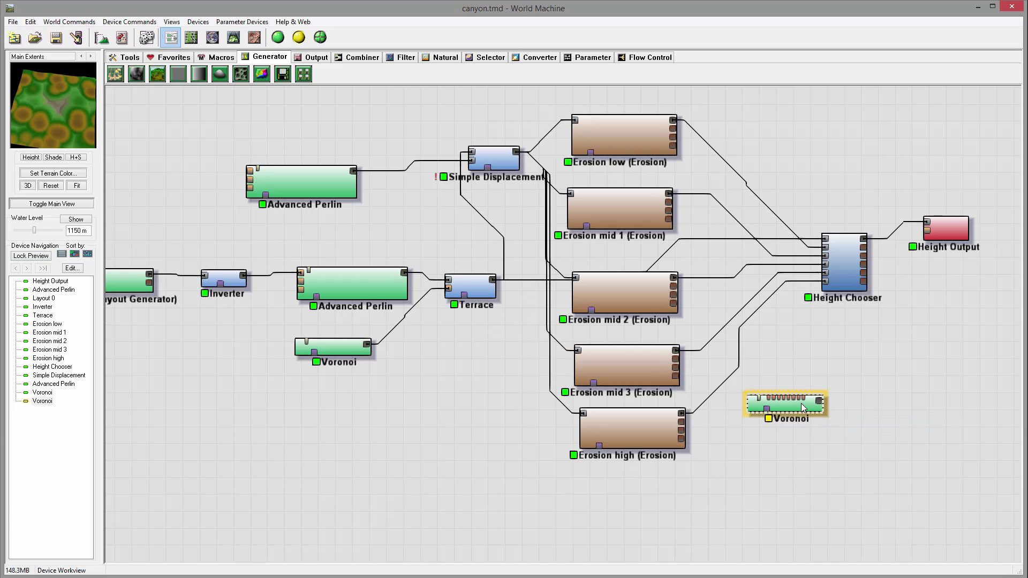
Compare several styles for the new Voronoi device, including F2, F3, F4 - F3 and F3 - F2, and settle on F4 - F2.
double_click(784, 405)
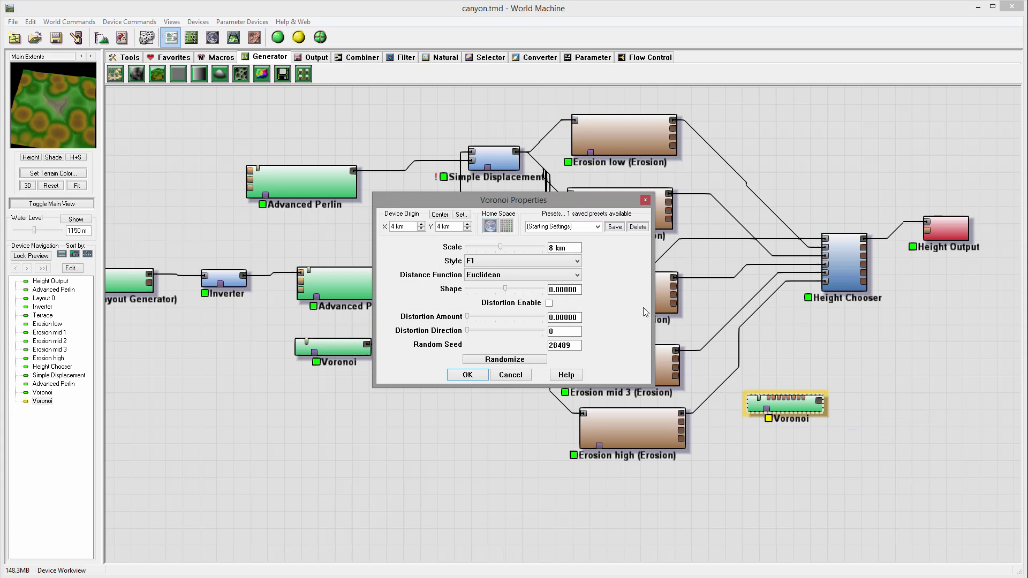
click(515, 263)
click(484, 281)
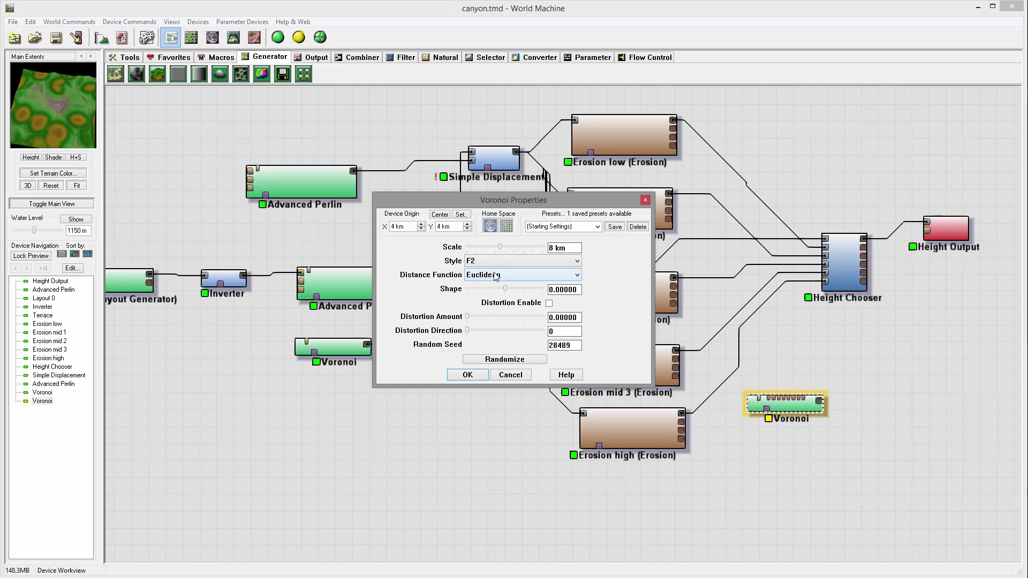
click(496, 262)
click(493, 289)
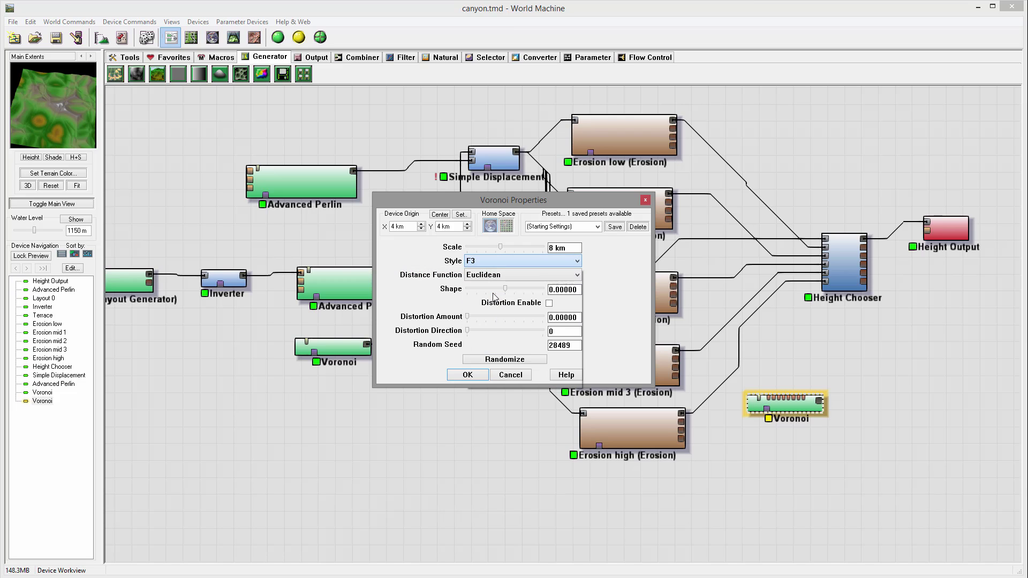
click(492, 263)
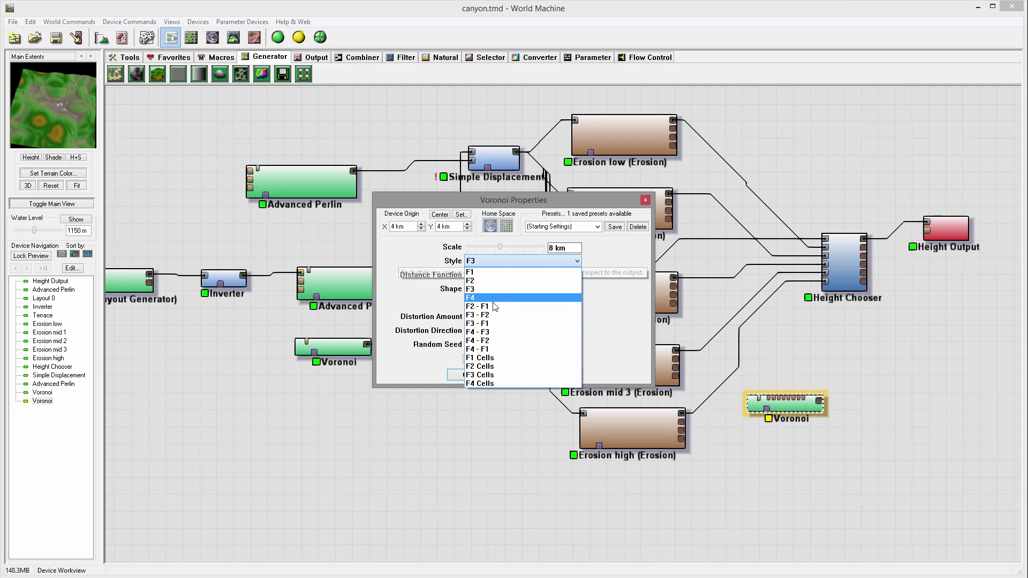
click(491, 333)
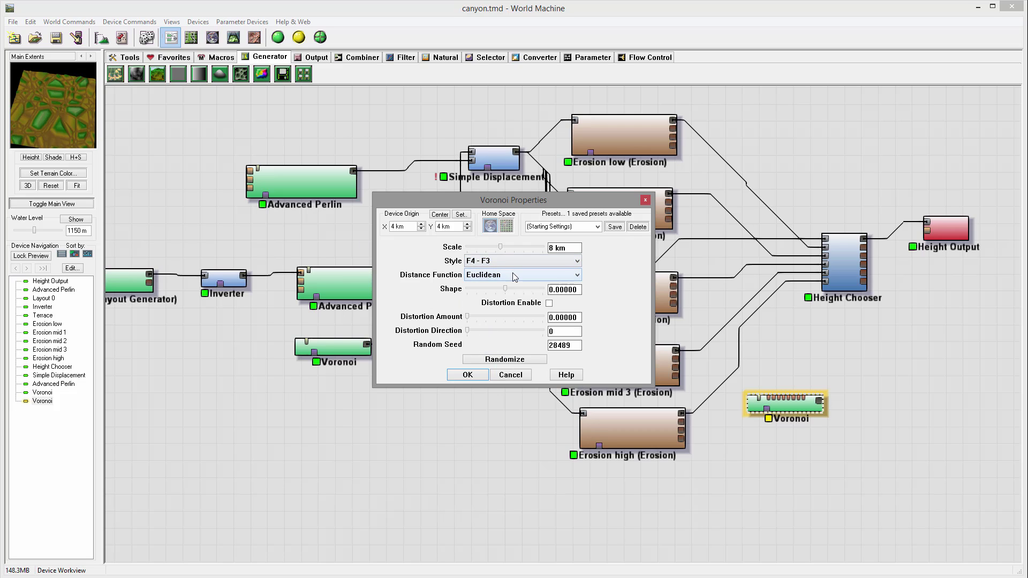
click(511, 262)
click(502, 316)
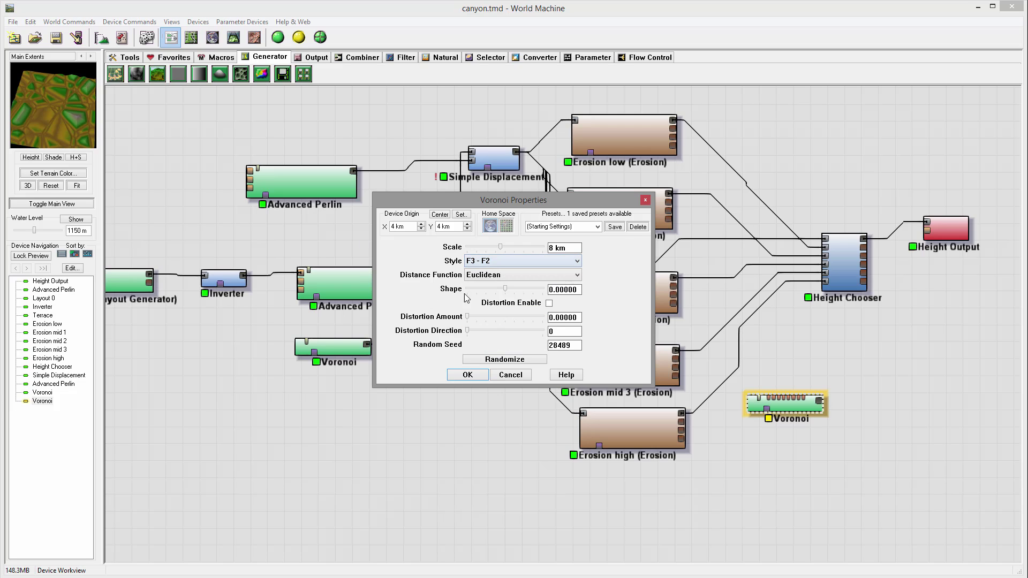
click(486, 260)
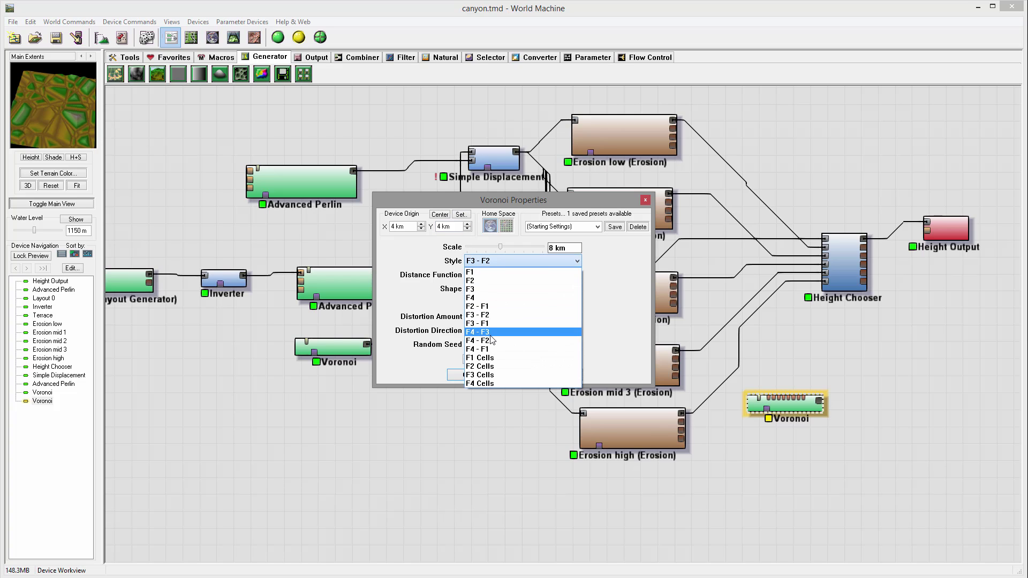
click(492, 341)
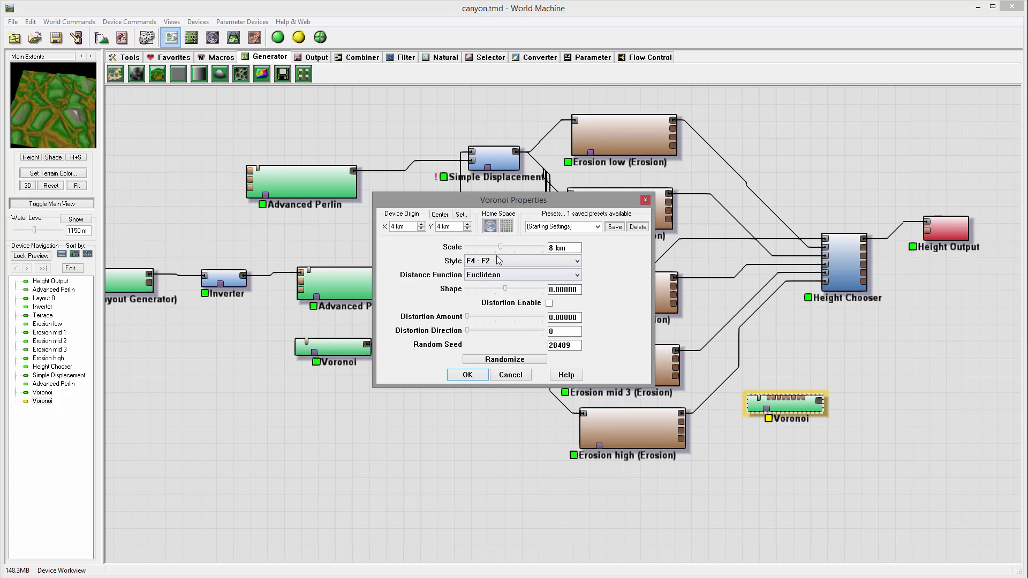
Set the new Voronoi's scale to about 939 m, apply its settings and reposition it closer to the erosion devices.
drag(502, 250, 485, 248)
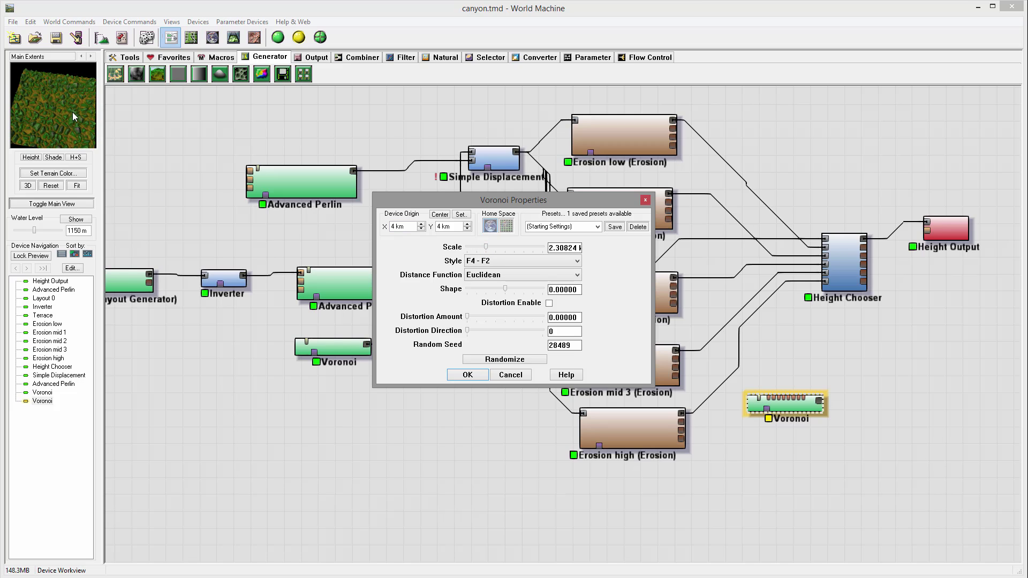
drag(485, 248, 478, 249)
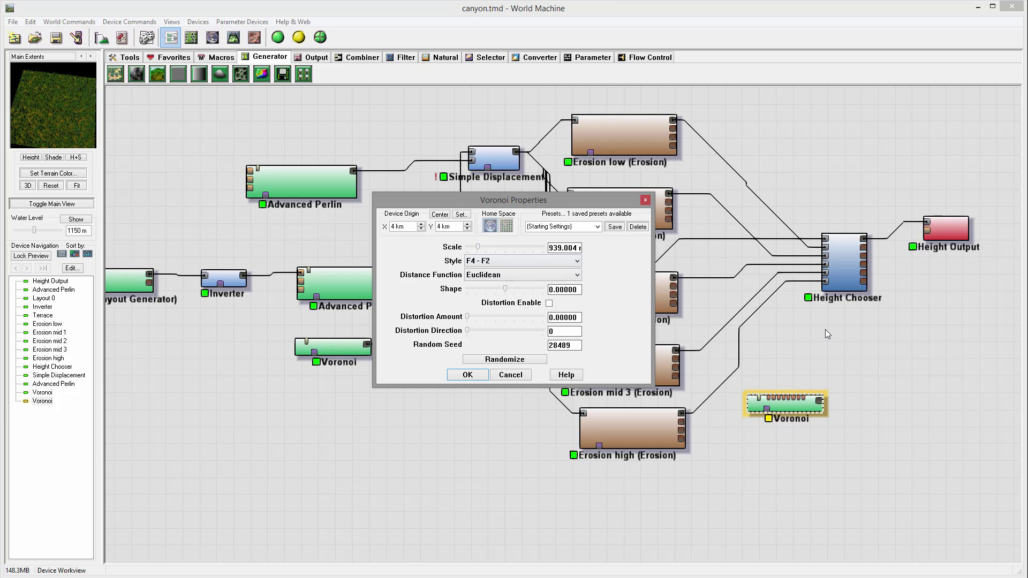
drag(608, 200, 473, 270)
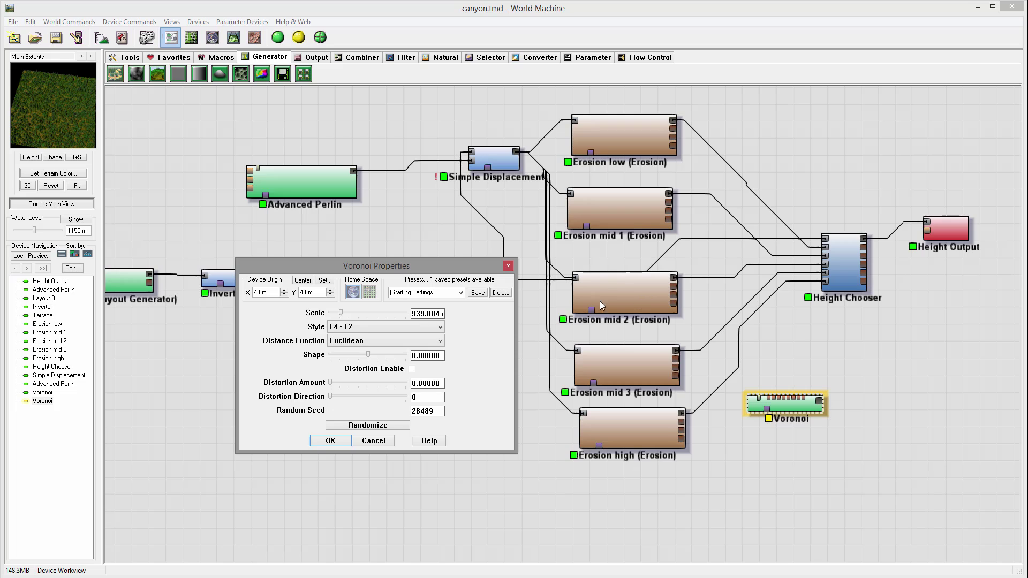
click(330, 441)
click(627, 290)
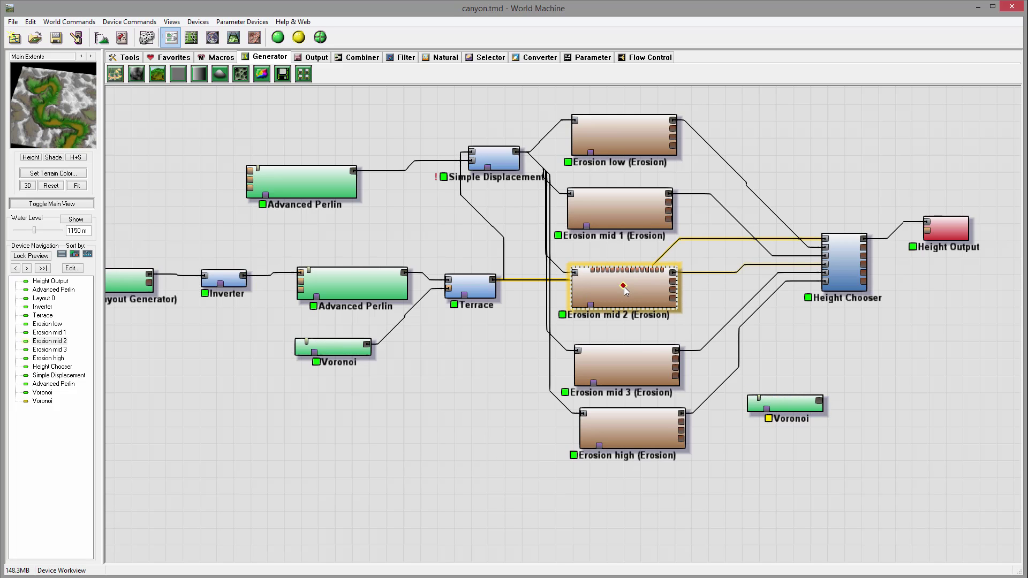
drag(782, 403, 762, 389)
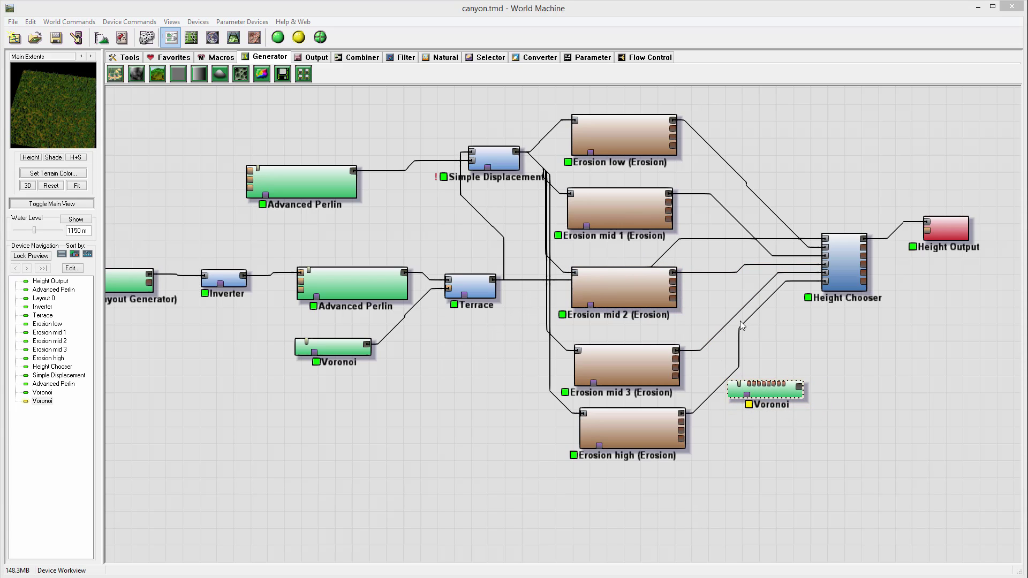
Set the new Voronoi's scale to about 5.32 km, distortion amount to 0.42188 and distortion direction to 89.
double_click(745, 393)
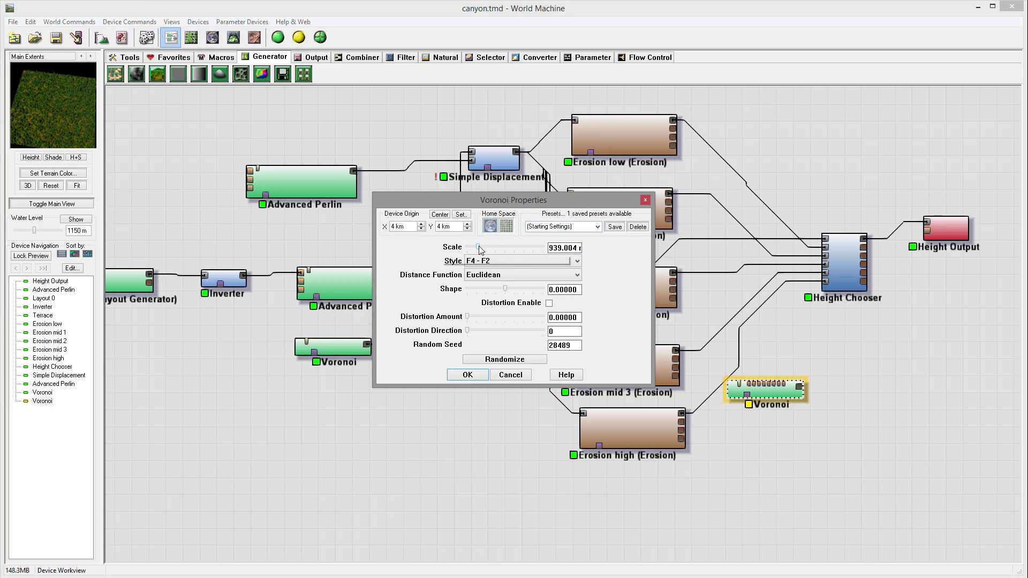
drag(481, 250, 498, 249)
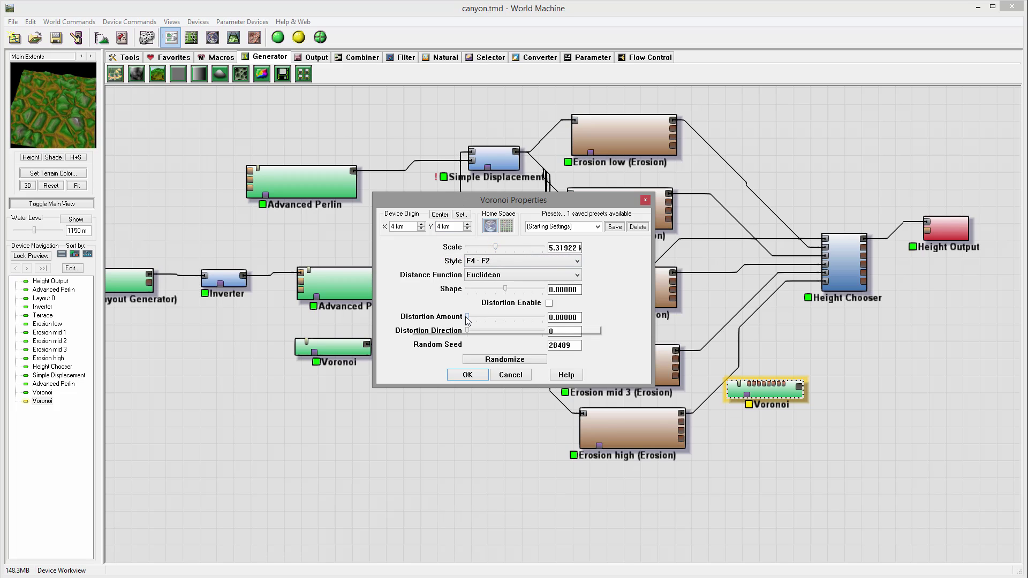
drag(467, 317, 491, 321)
mouse_move(472, 325)
mouse_down()
mouse_move(500, 316)
mouse_move(485, 330)
mouse_up()
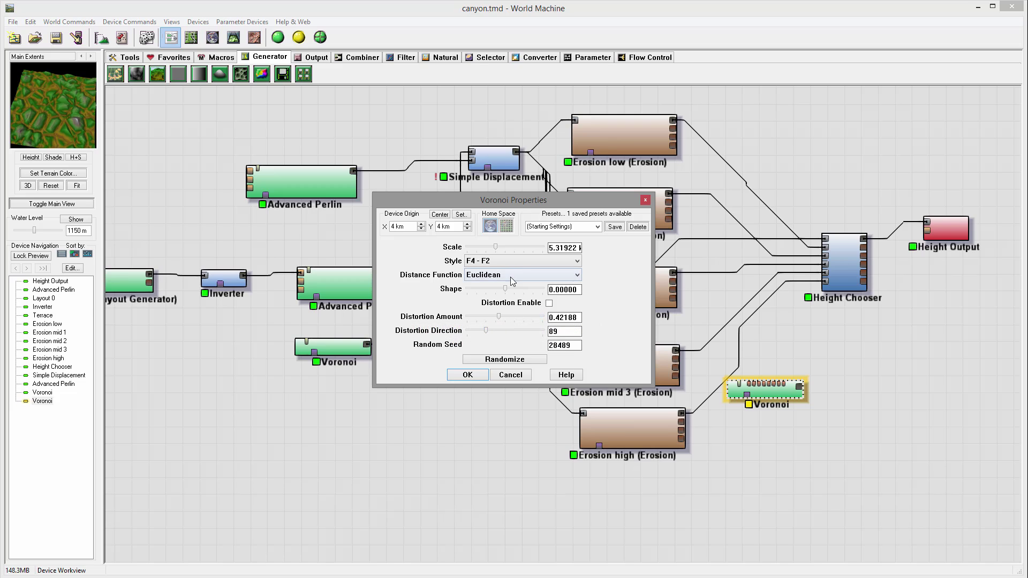
Set the new Voronoi's distance function to Manhattan, shape to -0.0625 and scale to about 1.25 km, and apply the settings.
click(508, 288)
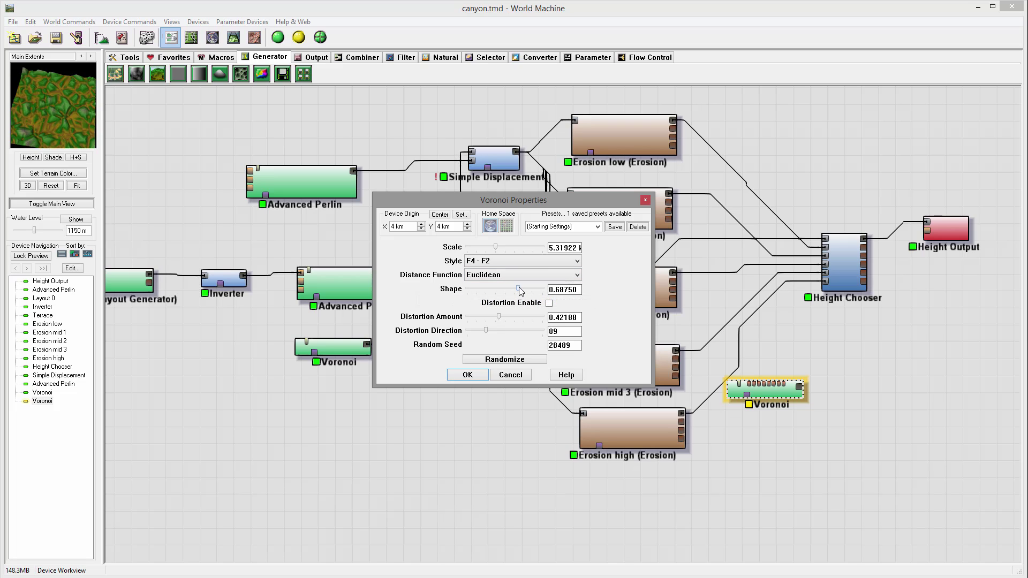
drag(518, 287, 498, 289)
click(500, 288)
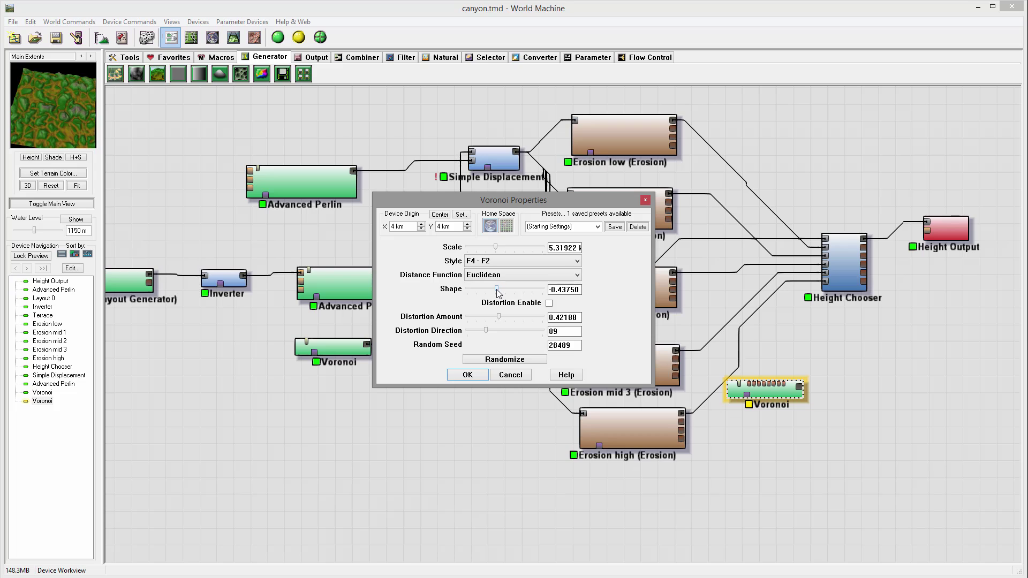
click(512, 276)
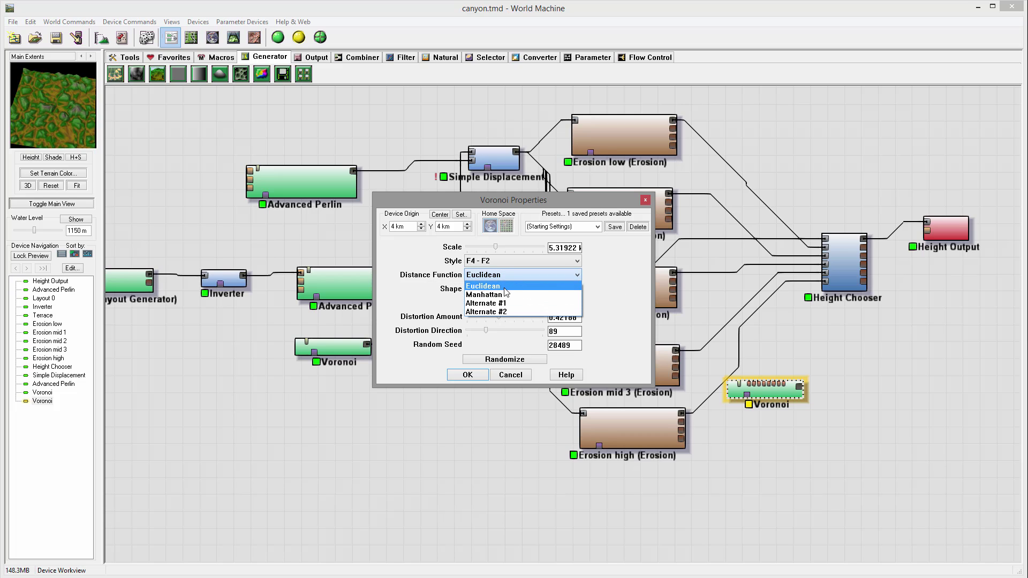
click(505, 290)
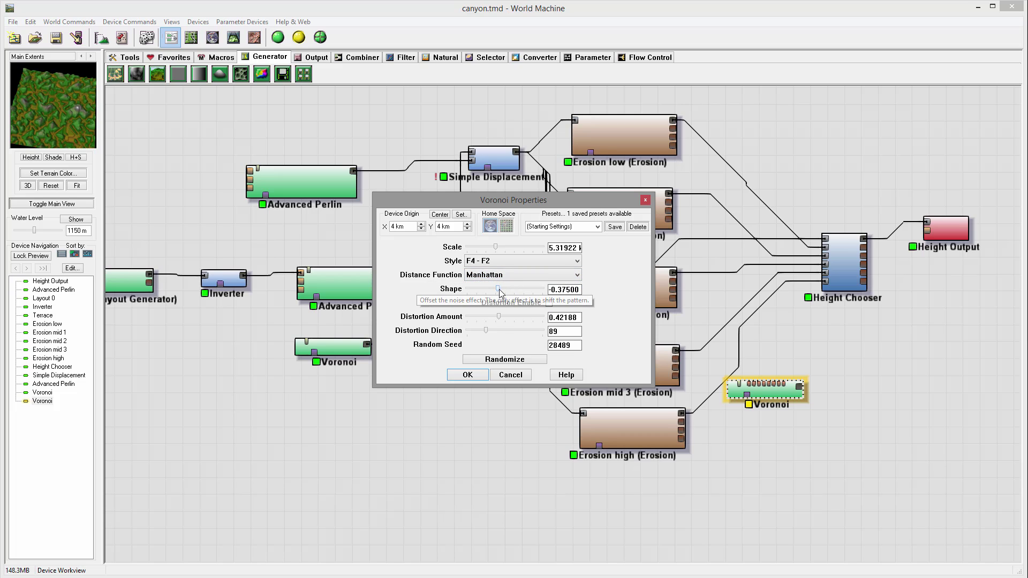
click(502, 289)
click(503, 289)
click(503, 289)
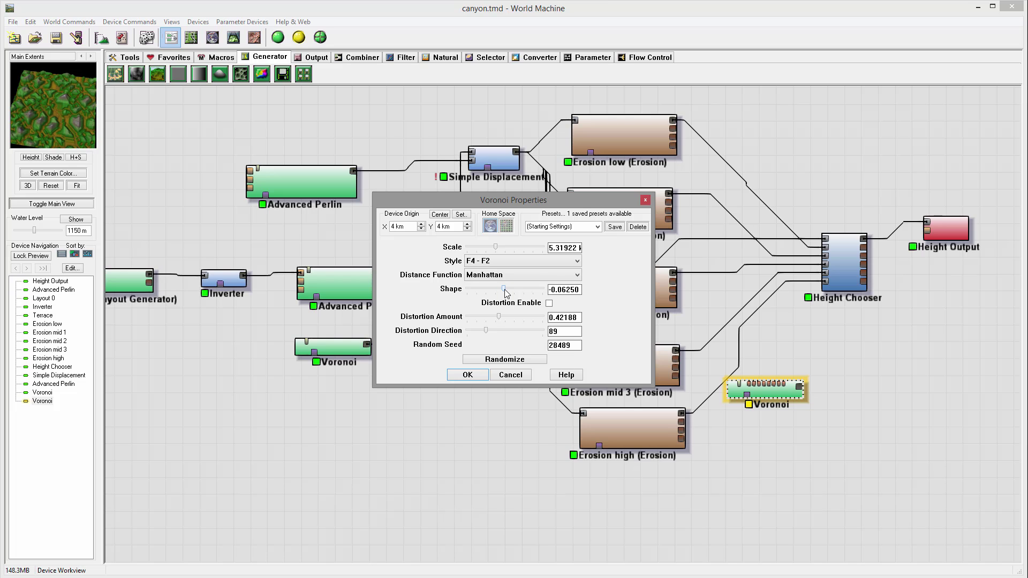
click(480, 246)
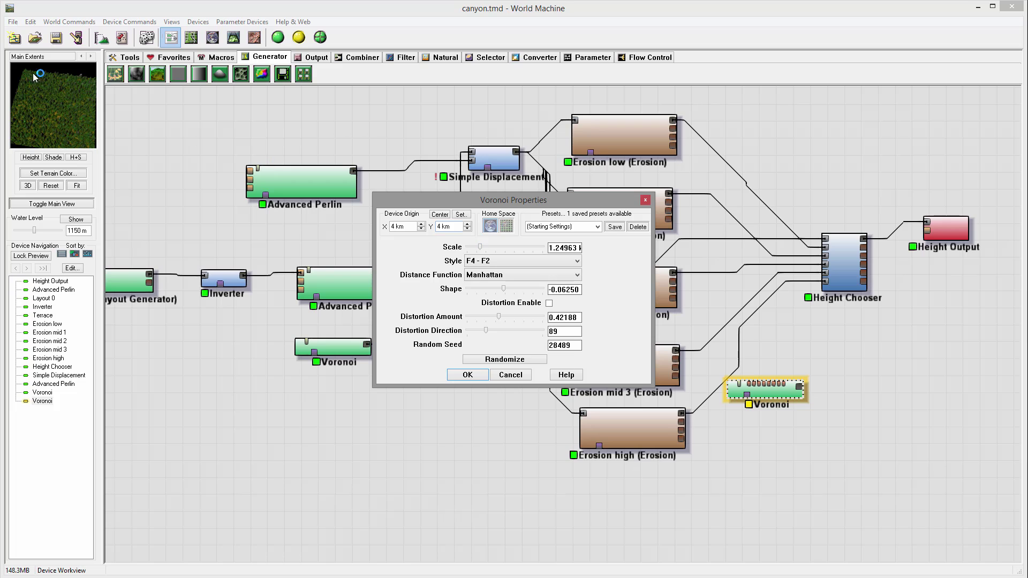
click(465, 375)
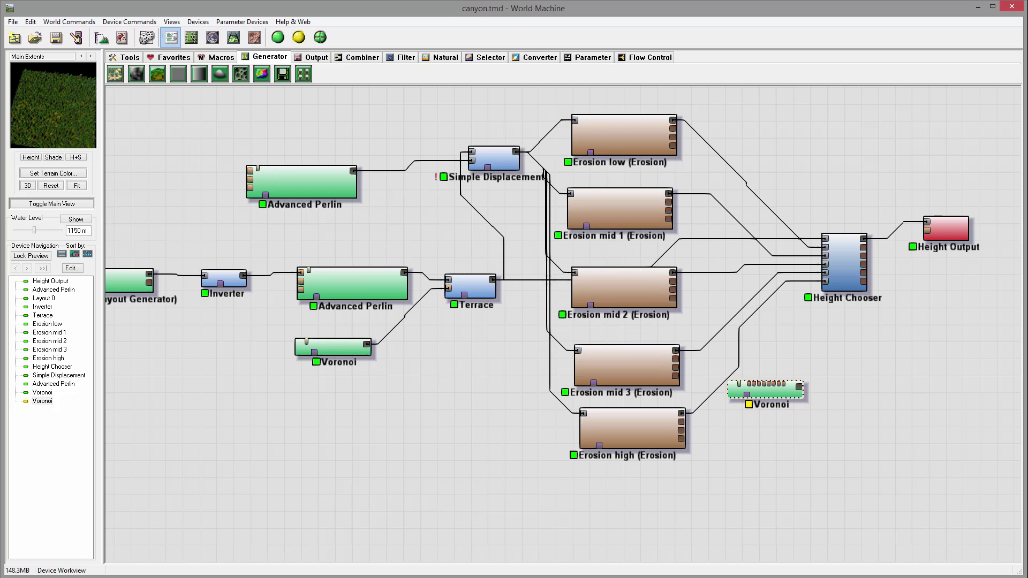
Add a Combiner between Erosion mid 2 and the Height Chooser, feeding its inputs from Erosion mid 2's primary output and the new Voronoi.
mouse_move(659, 311)
mouse_down()
mouse_move(656, 300)
mouse_move(667, 316)
mouse_up()
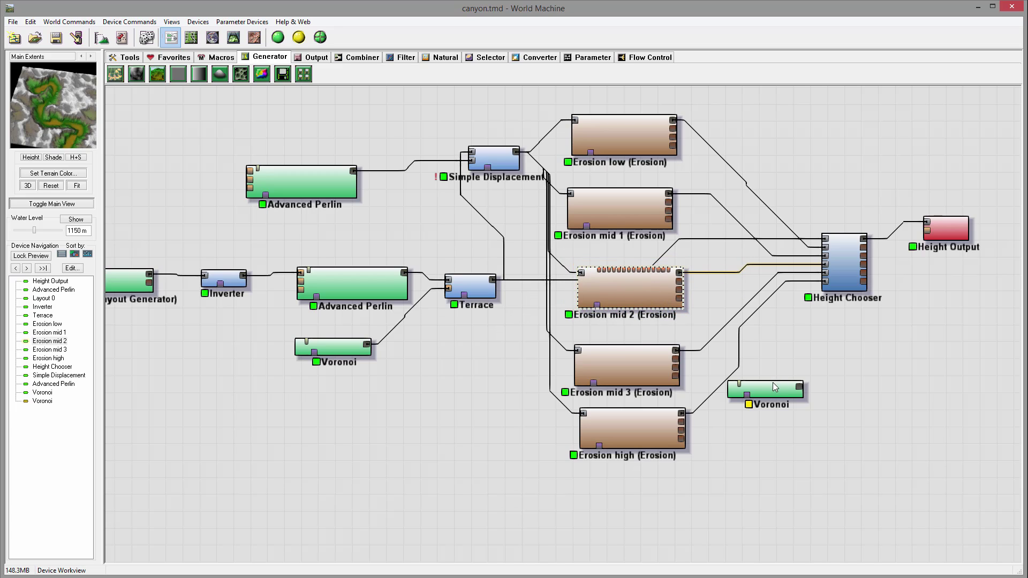
drag(775, 392, 768, 414)
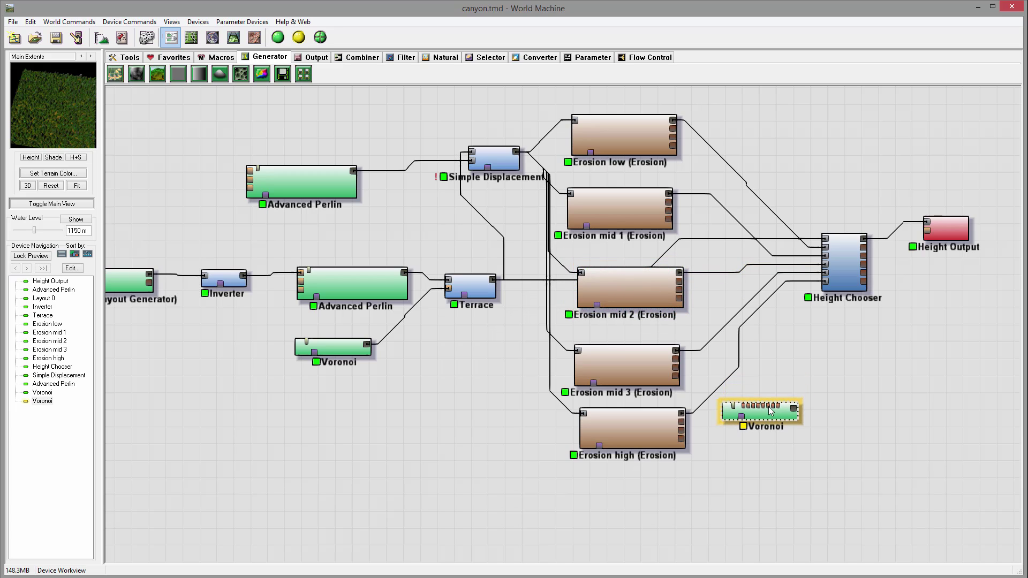
click(372, 57)
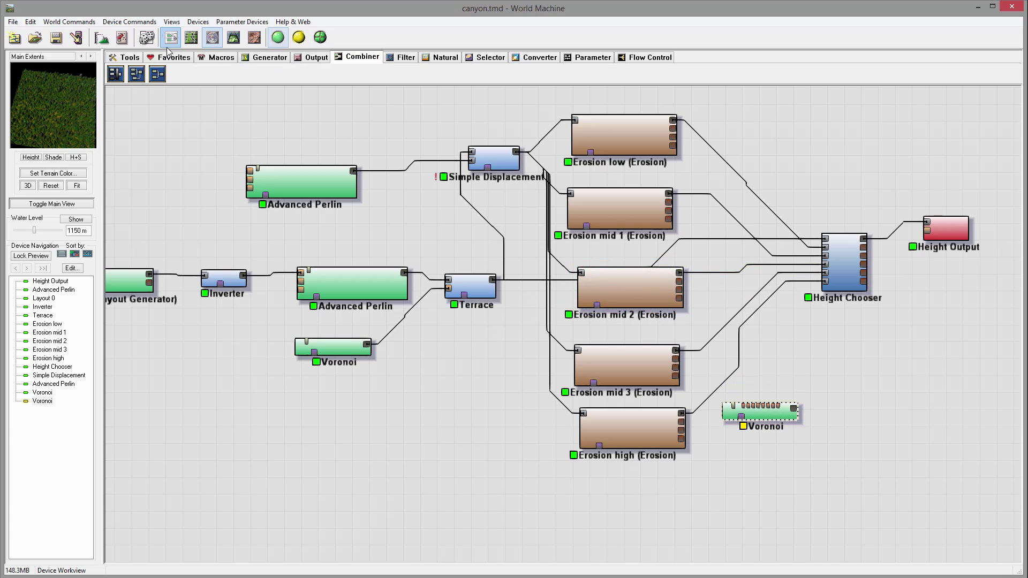
click(157, 74)
click(788, 349)
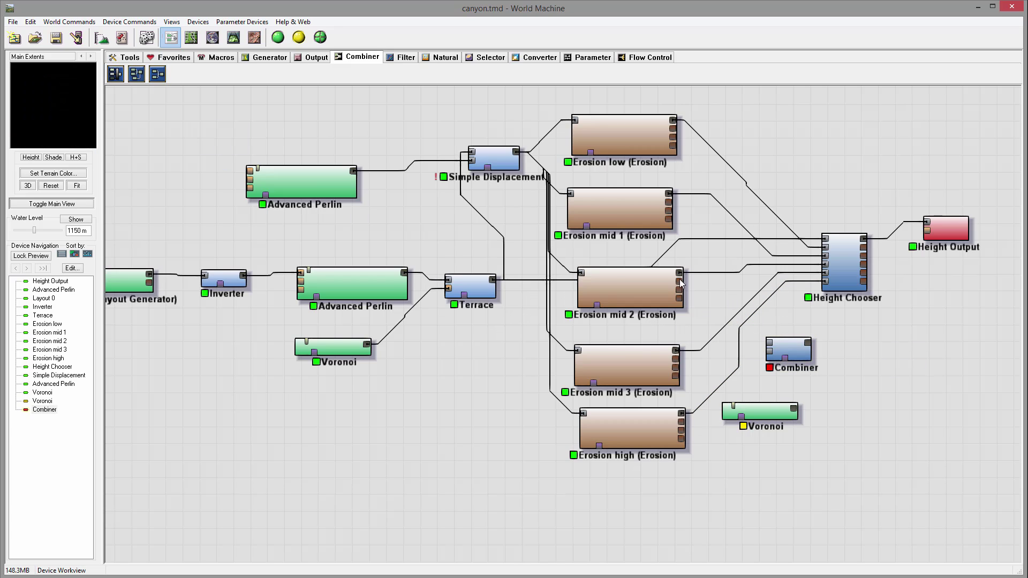
drag(679, 273, 769, 344)
drag(793, 409, 777, 358)
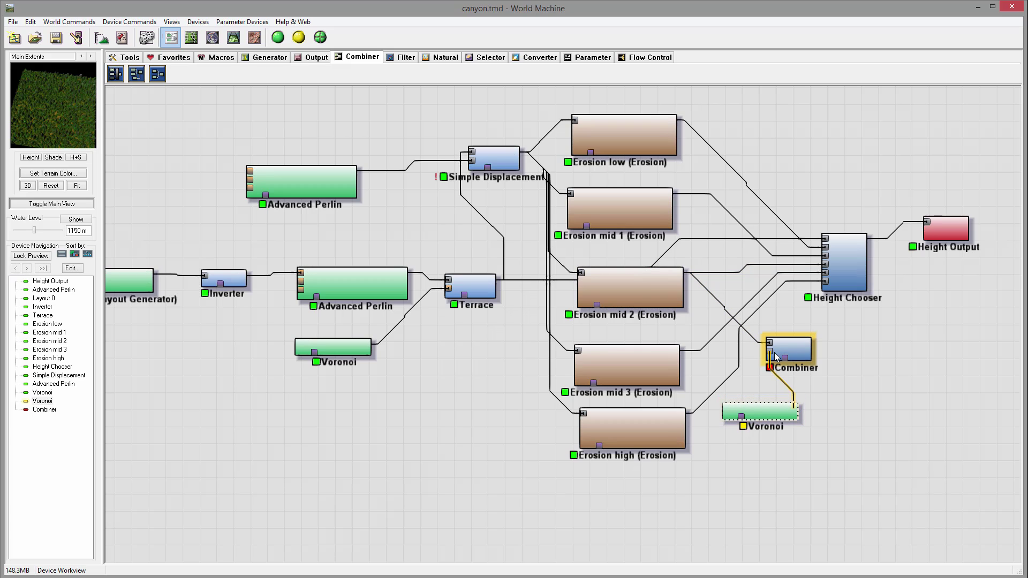
Move the new Voronoi farther below the Combiner and set its scale to about 803 m, applying the settings.
drag(770, 413, 759, 448)
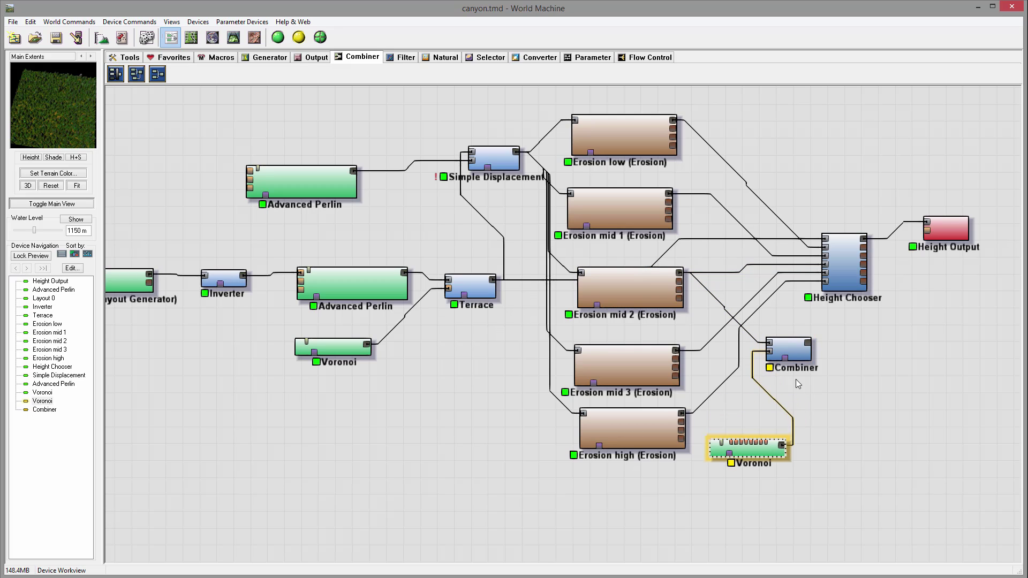
click(791, 349)
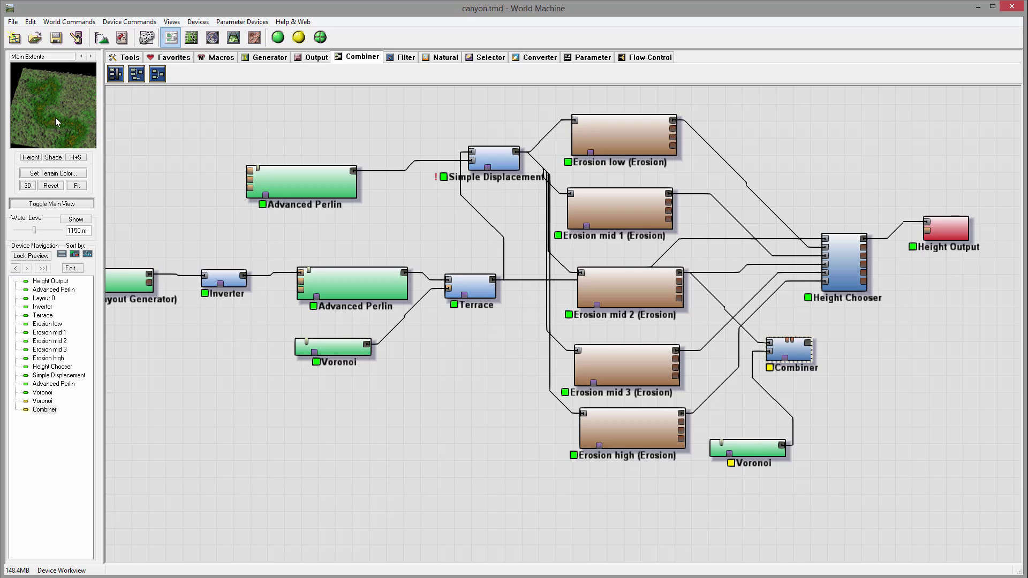
double_click(755, 448)
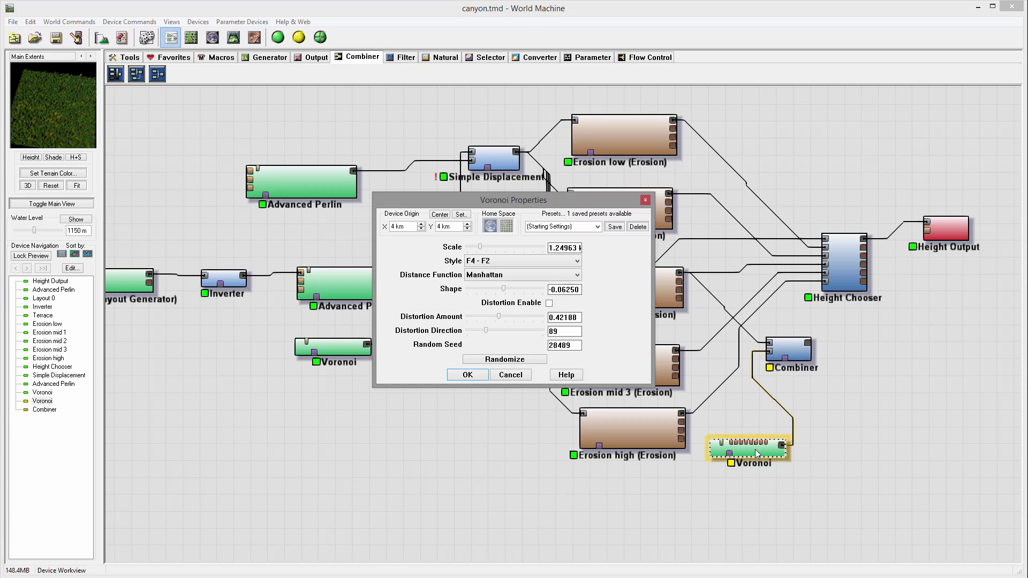
drag(481, 248, 477, 248)
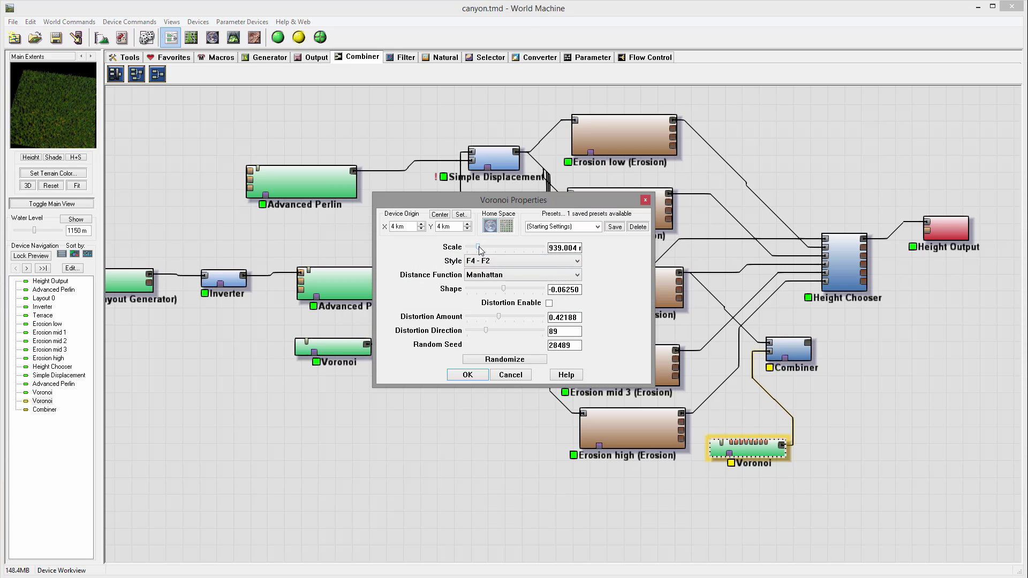
click(474, 376)
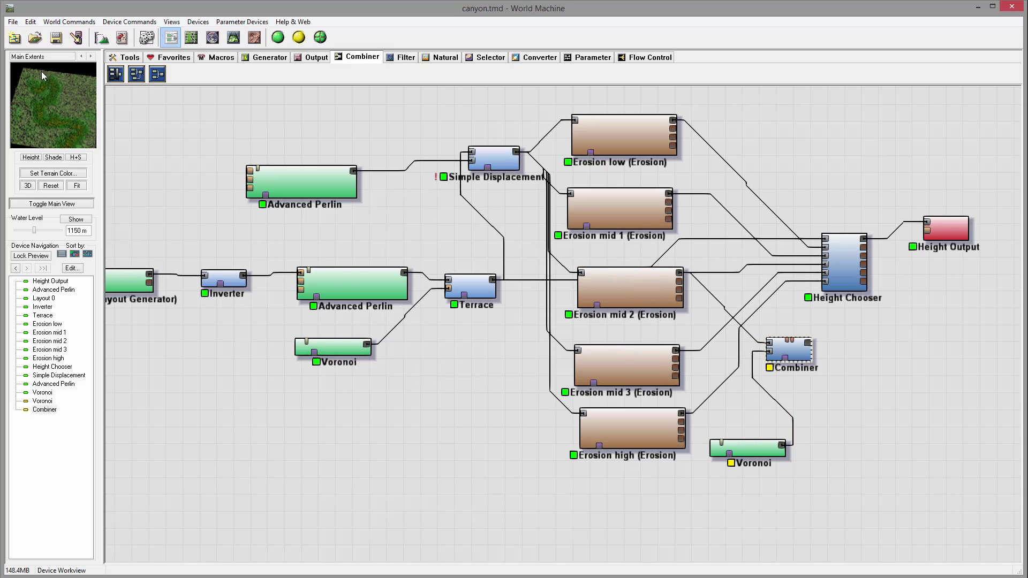
Try the Max and Multiply methods on the Combiner.
double_click(807, 350)
click(513, 296)
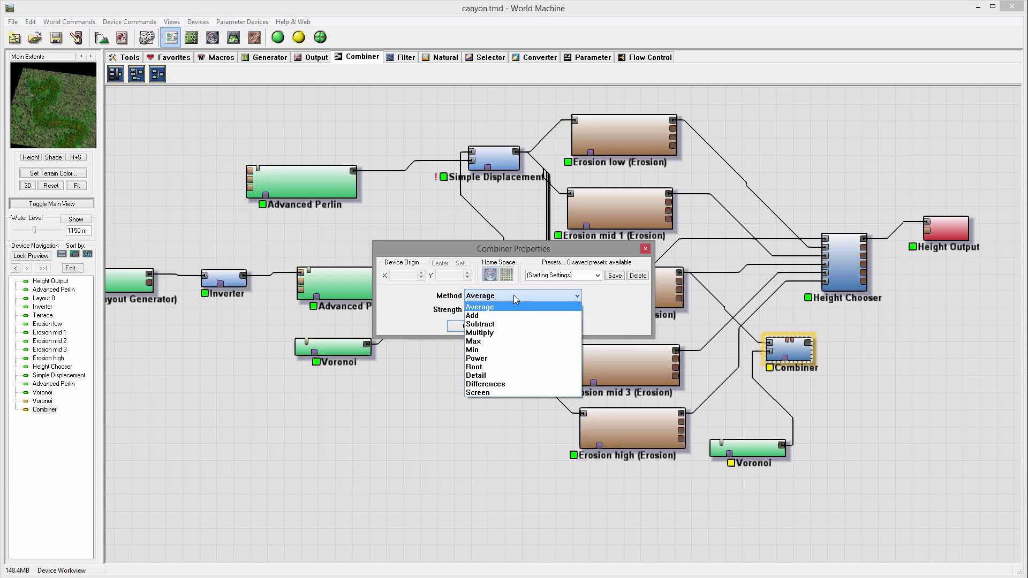
click(504, 343)
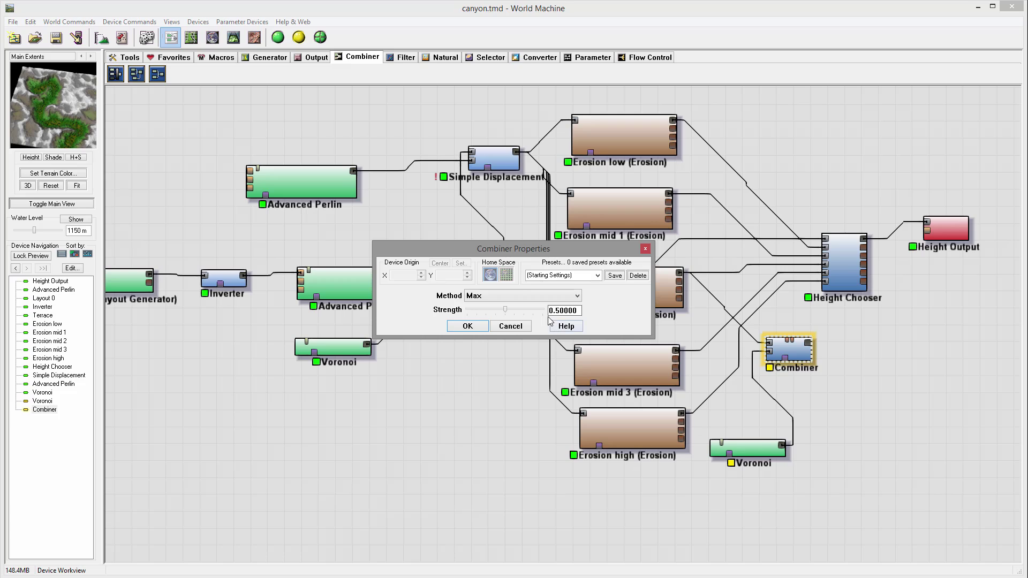
click(505, 296)
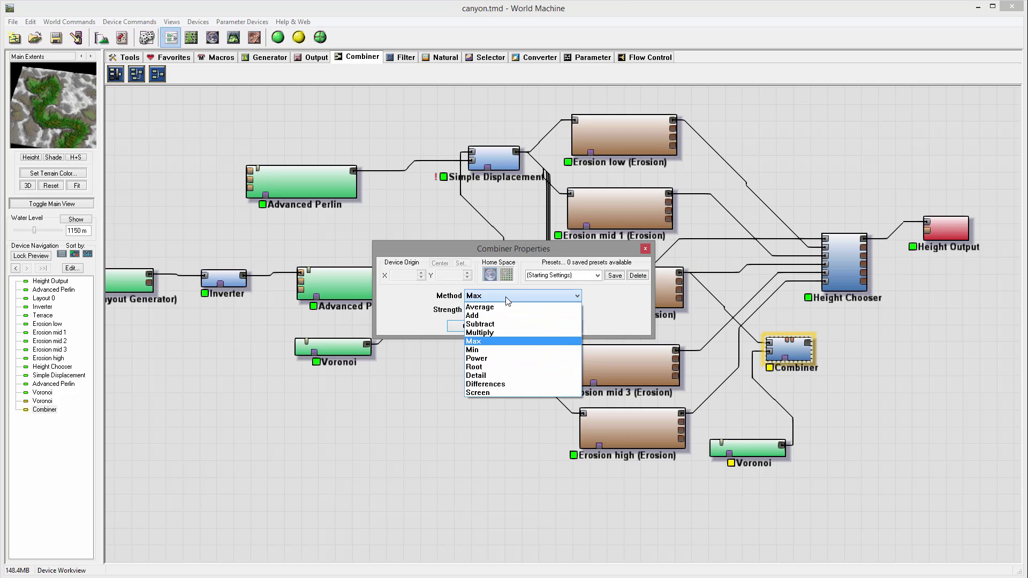
click(506, 333)
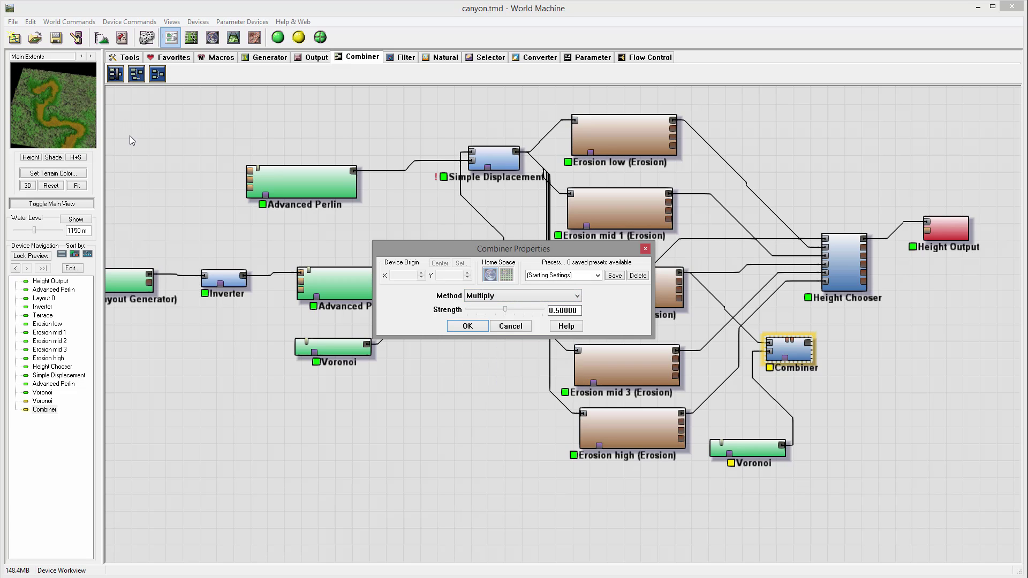
Set the Combiner's method to Differences and apply the settings.
click(527, 298)
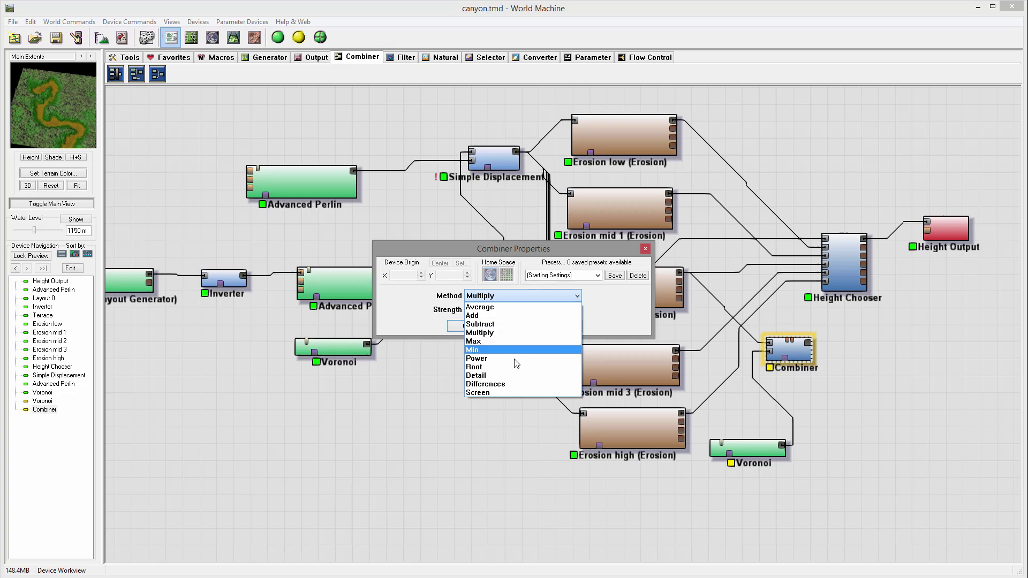
click(514, 383)
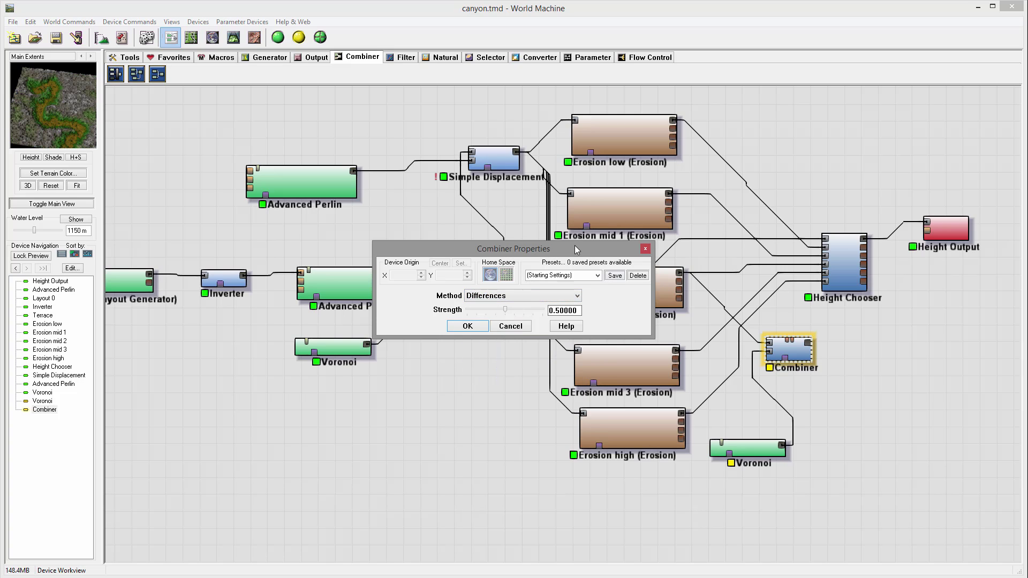
click(508, 296)
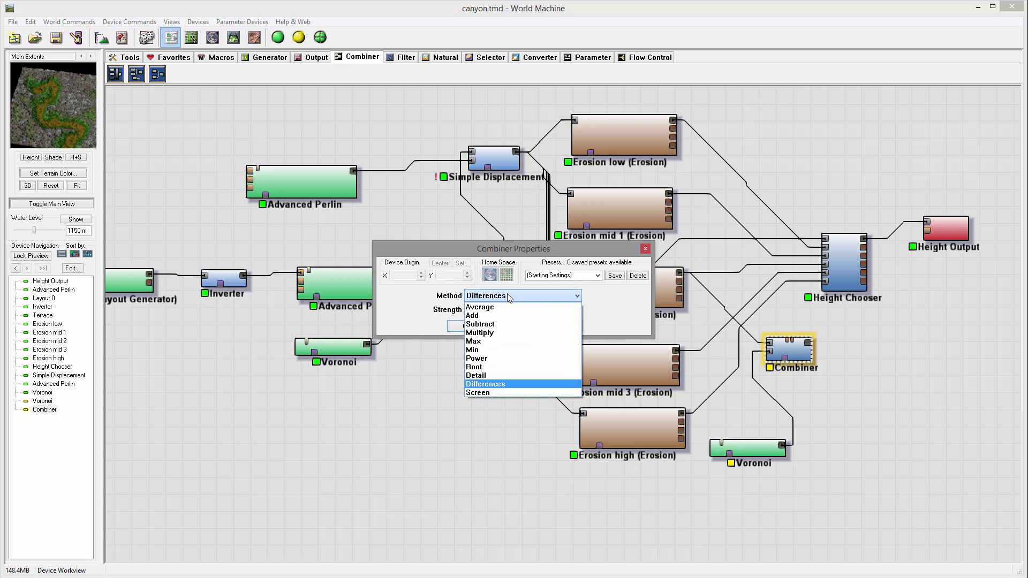
click(507, 295)
click(466, 328)
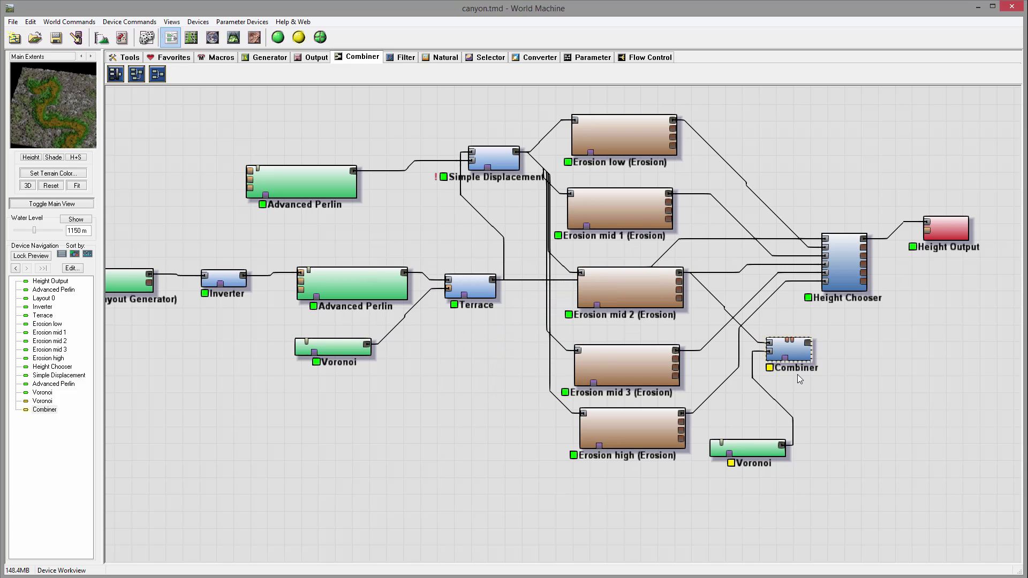
Insert the Combiner into the connection between Erosion mid 2 and the Height Chooser, and lock the preview on the Height Output.
drag(807, 343, 743, 281)
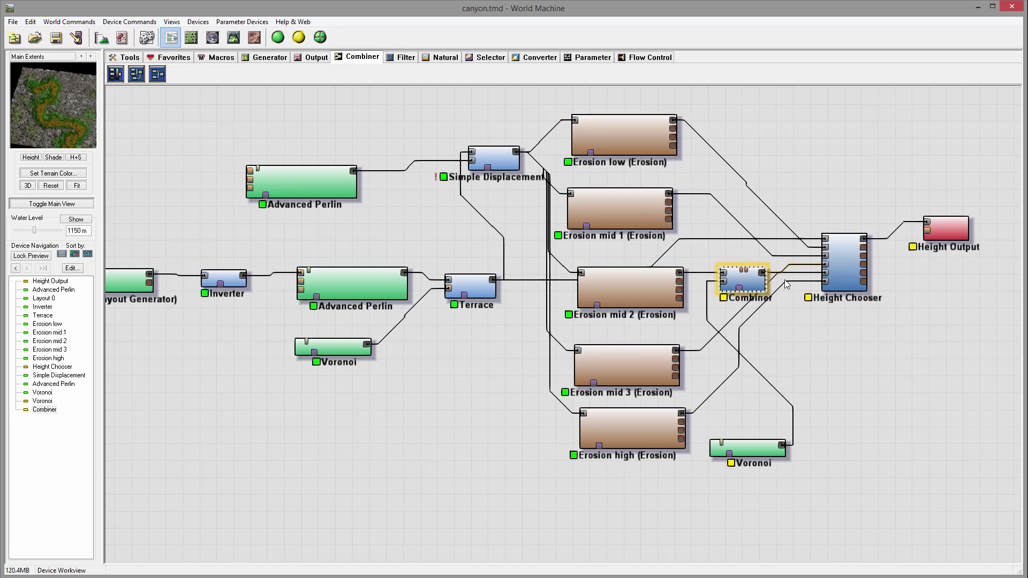
click(843, 262)
click(945, 228)
right_click(957, 222)
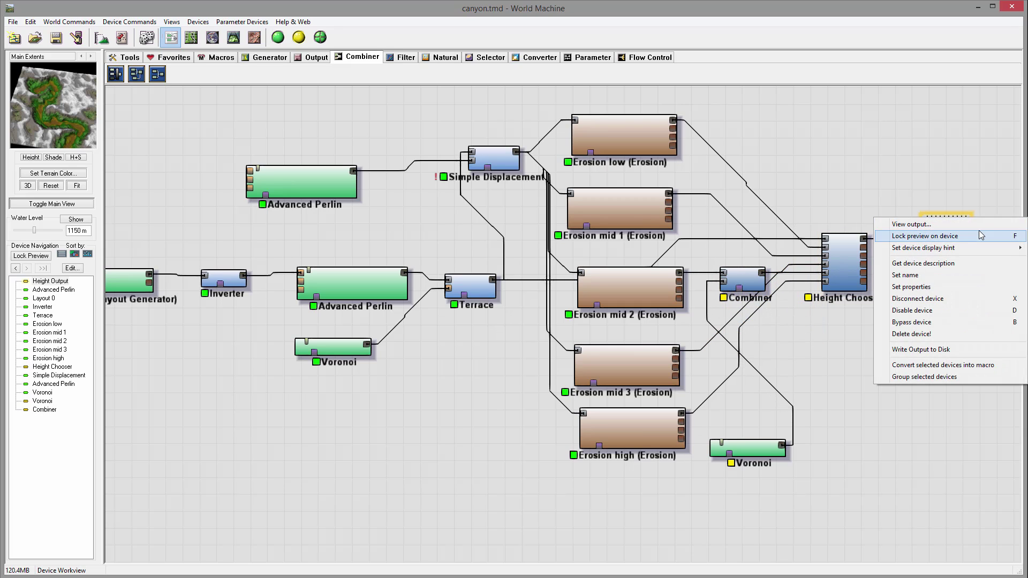
click(964, 235)
Build the terrain and examine the canyon slopes in the 3D view.
click(235, 40)
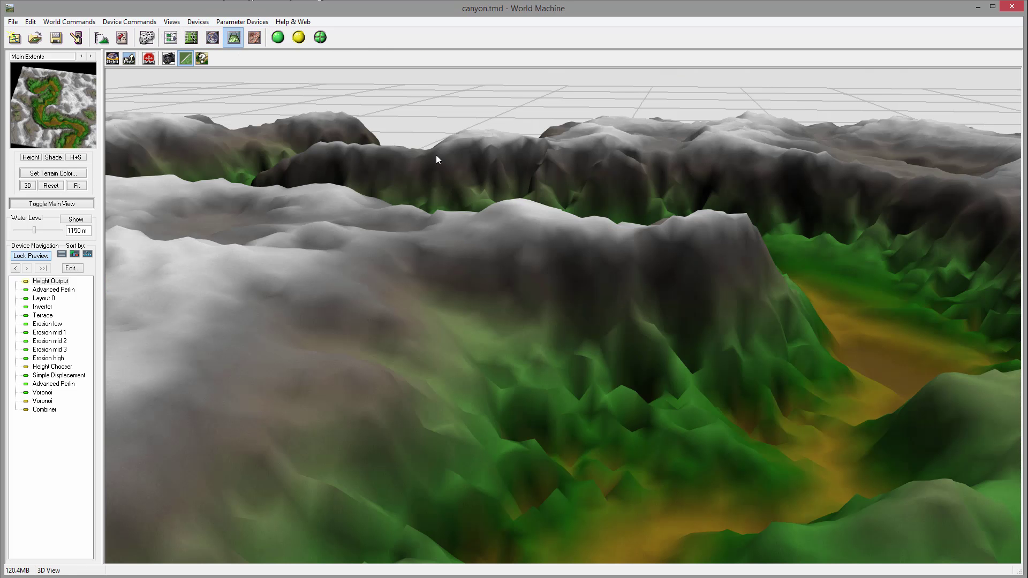
click(277, 39)
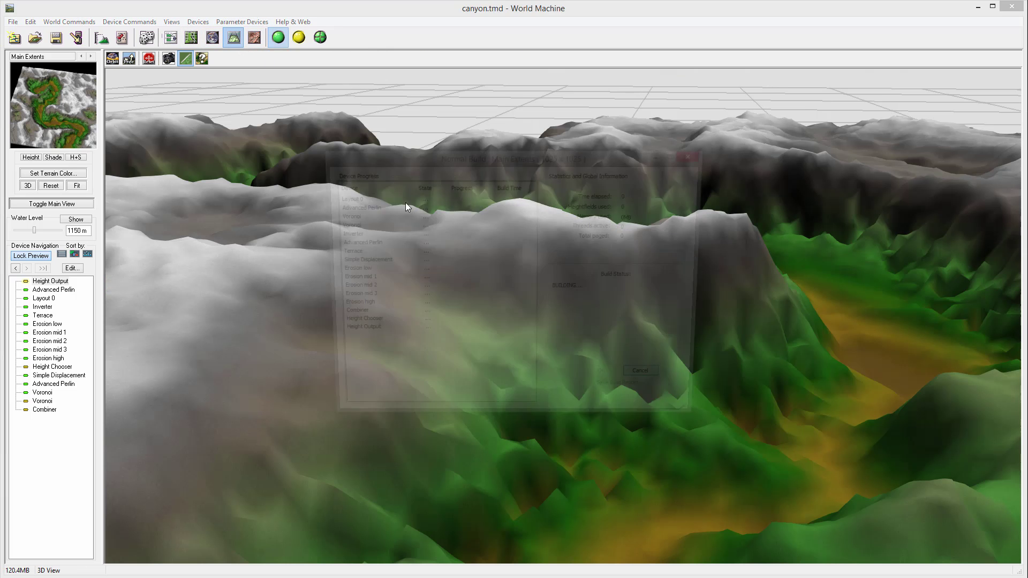
drag(698, 427, 646, 440)
drag(722, 443, 480, 461)
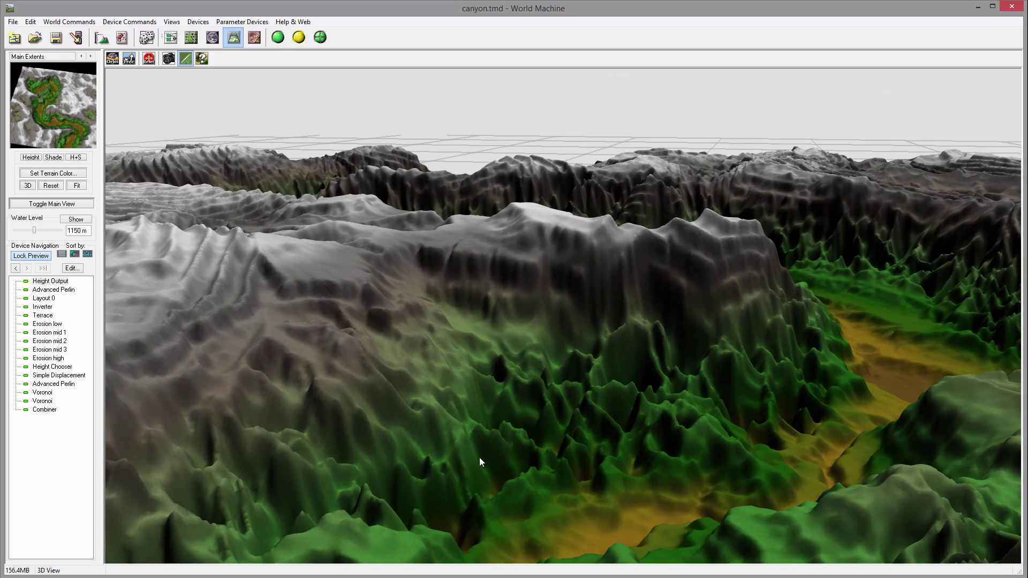
Set the Combiner's method to Add with strength 0.14063, apply the settings and rebuild the terrain.
double_click(49, 410)
click(528, 295)
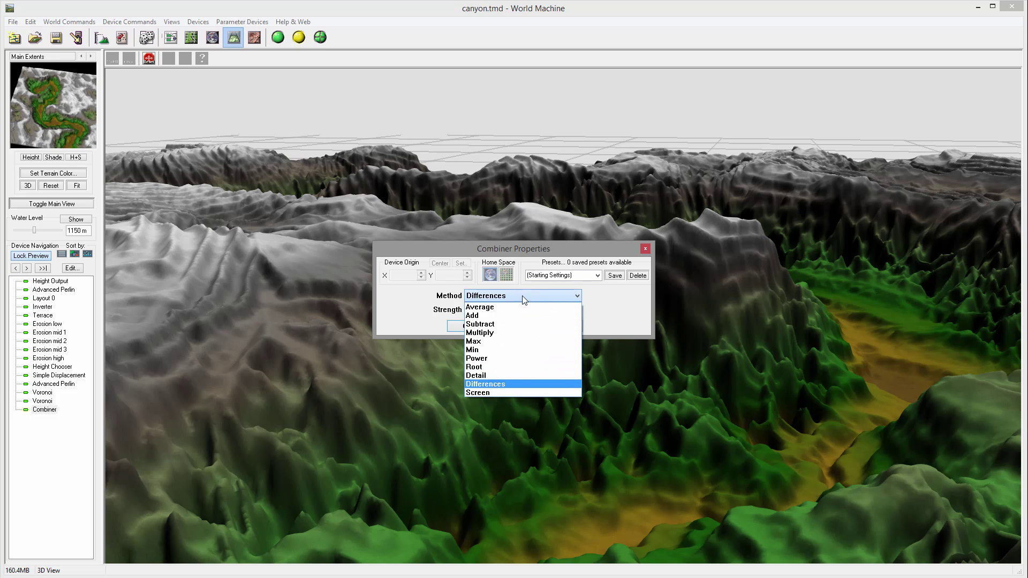
click(501, 316)
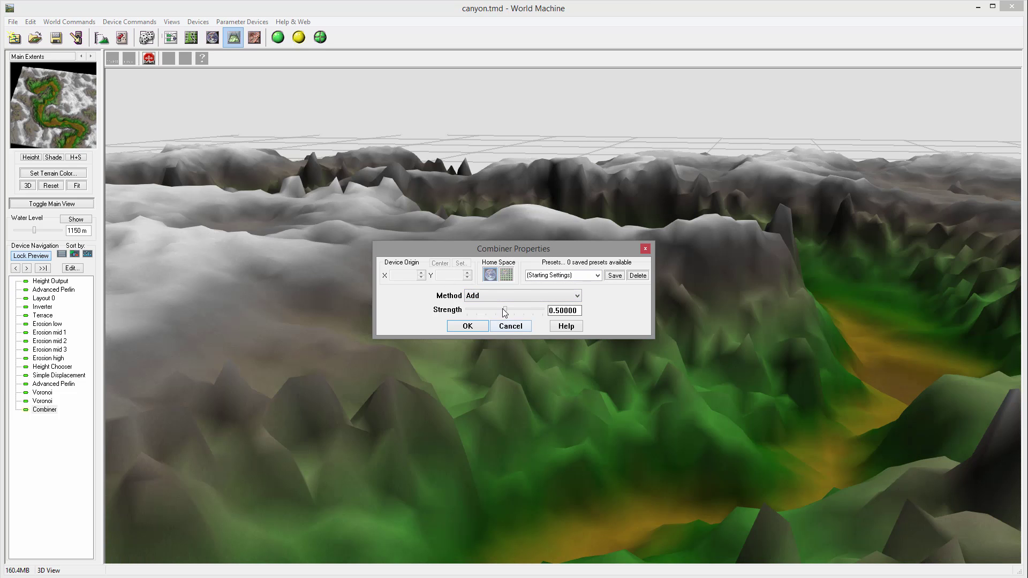
mouse_move(480, 310)
mouse_down()
mouse_move(487, 305)
mouse_move(470, 305)
mouse_move(492, 302)
mouse_move(470, 300)
mouse_move(465, 310)
mouse_move(477, 308)
mouse_up()
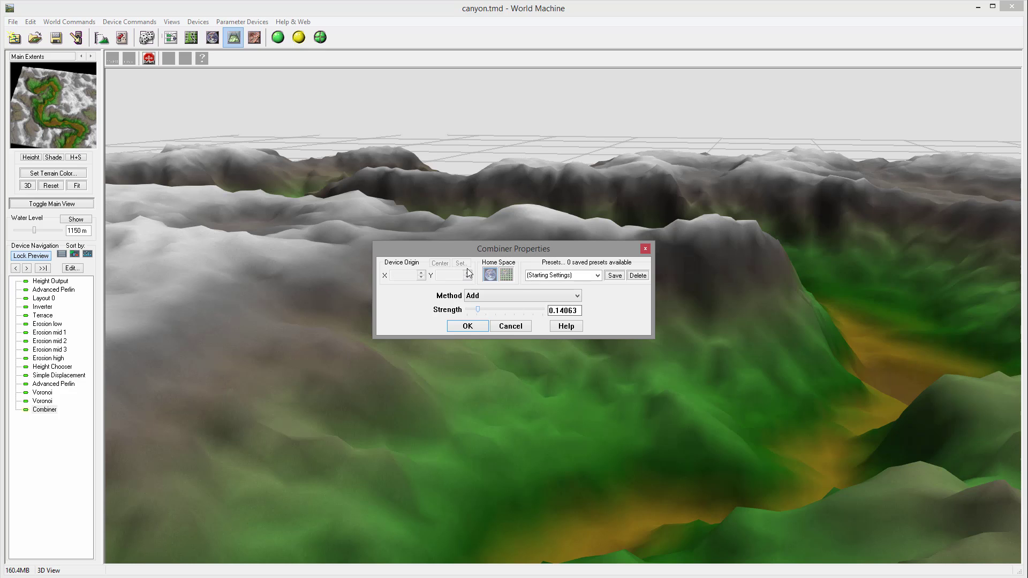
click(467, 326)
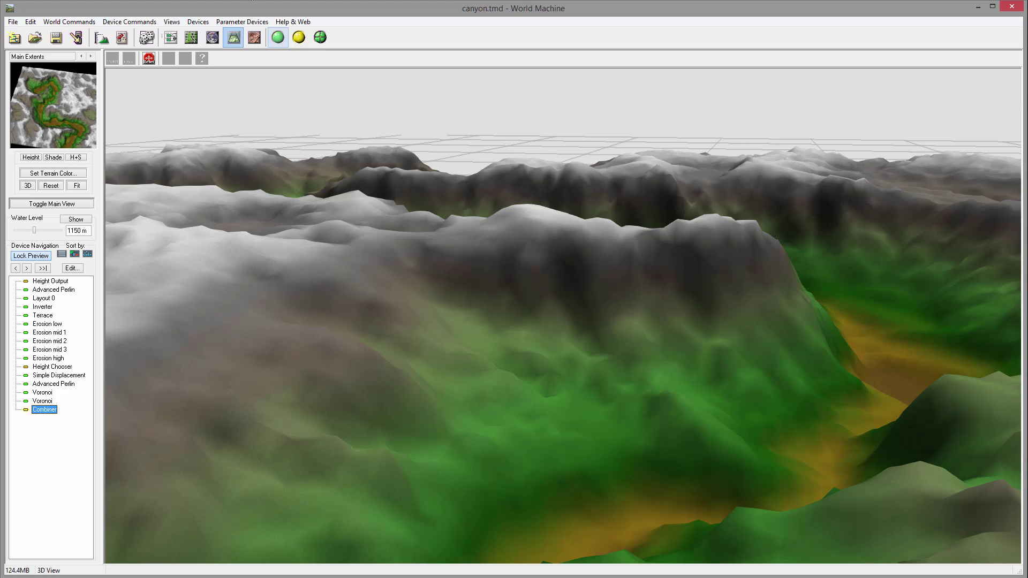
click(278, 37)
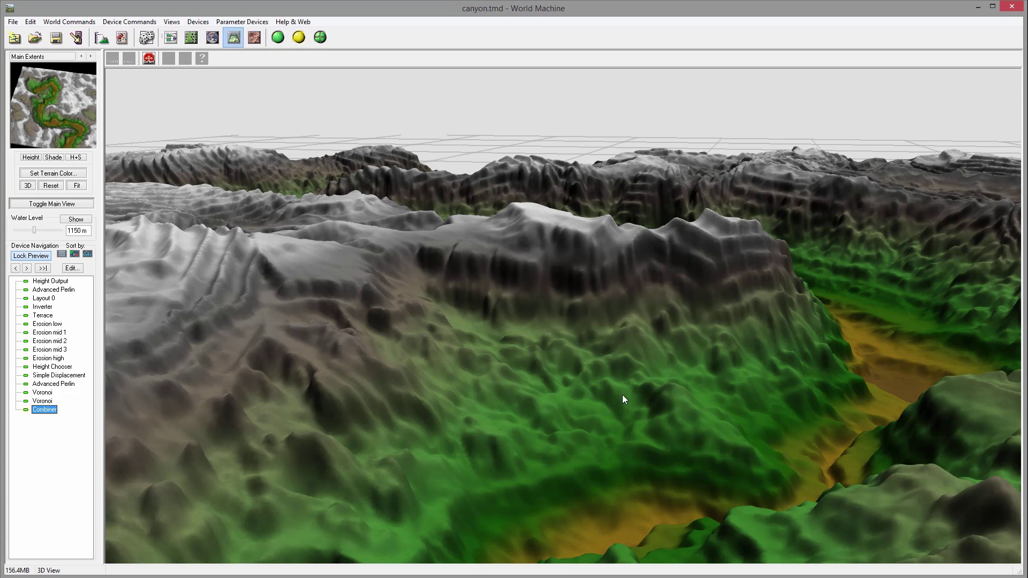
drag(622, 394, 658, 447)
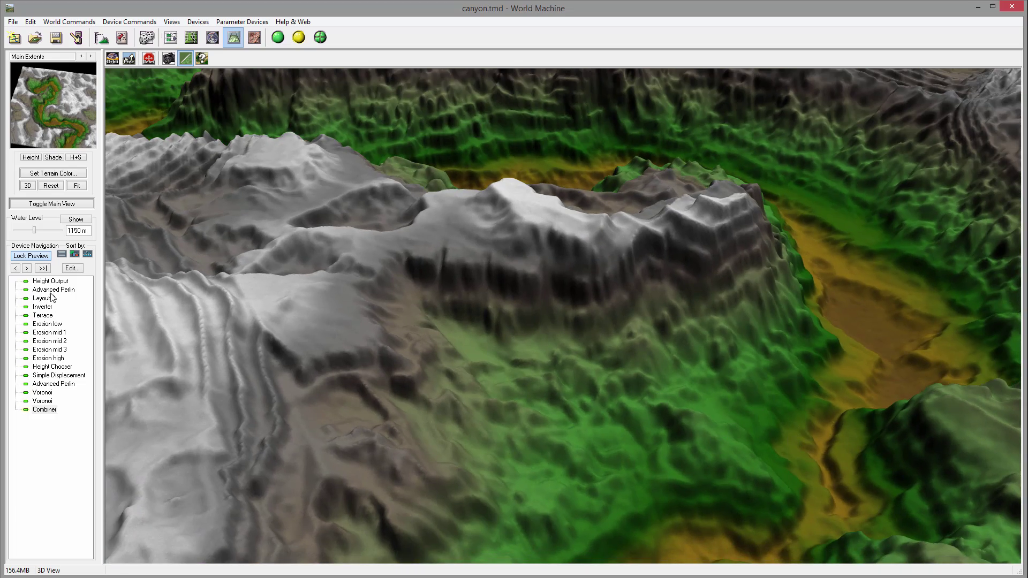
Set the scale of the Voronoi feeding the Combiner to about 3.94 km, then rebuild and inspect the terrain in 3D.
double_click(55, 401)
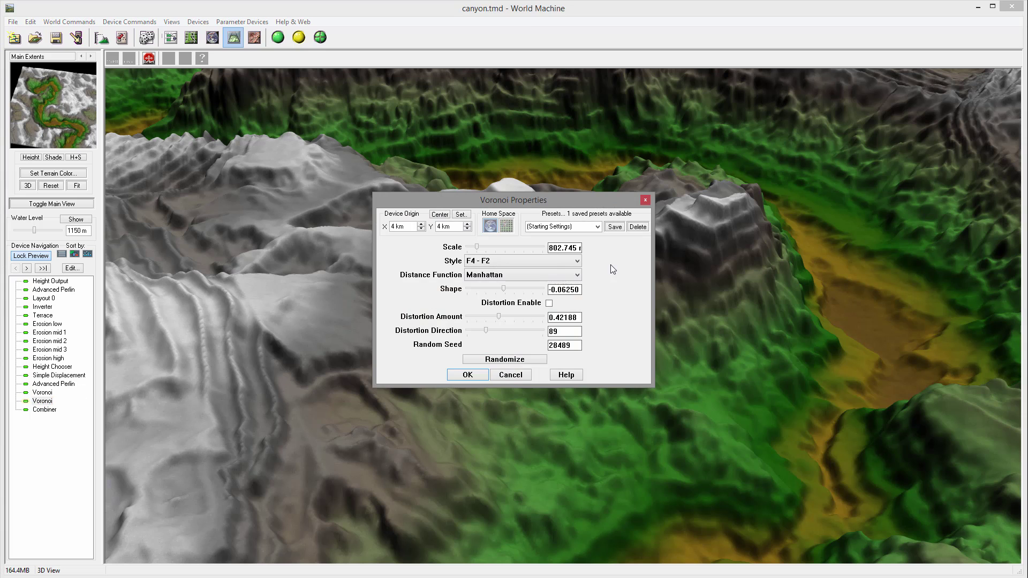
drag(477, 246, 491, 246)
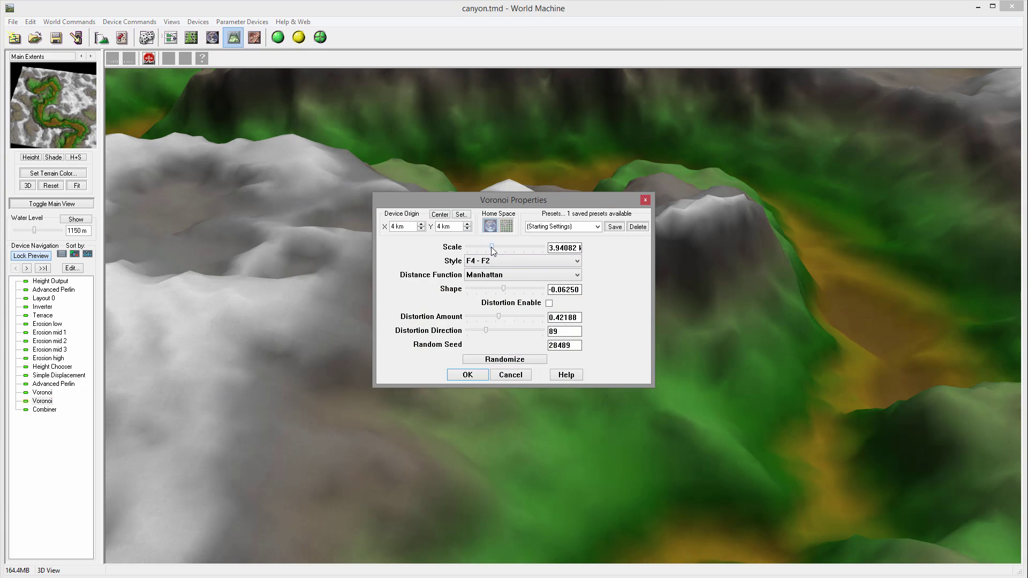
click(468, 374)
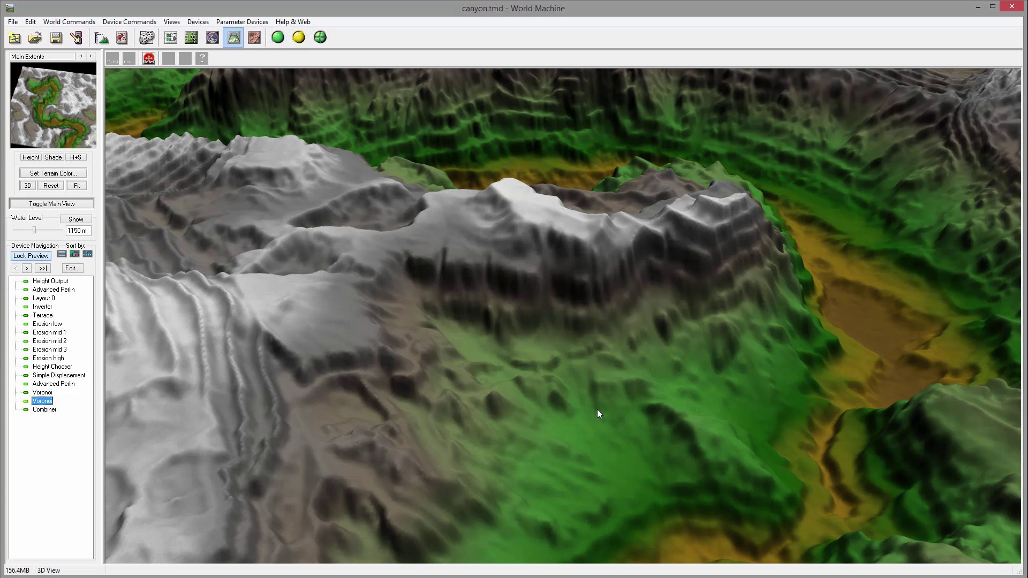
drag(775, 395, 658, 393)
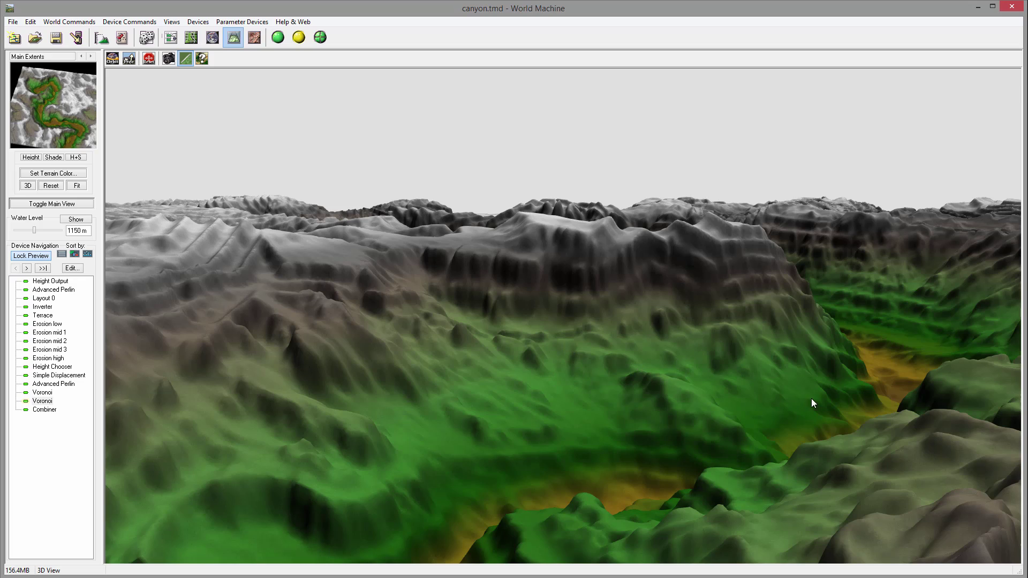
drag(812, 403, 761, 426)
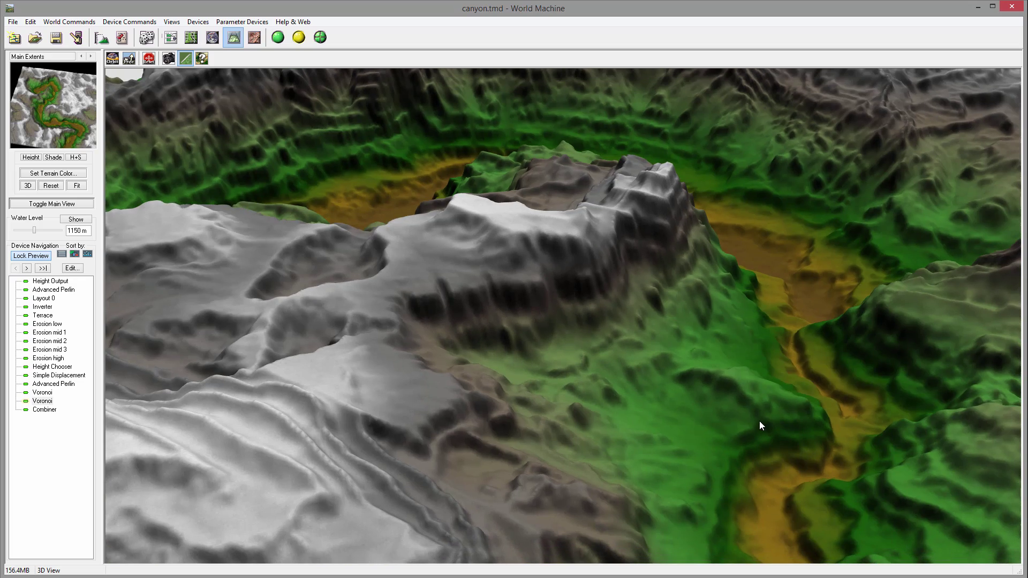
Return to the device network and move the Height Output well away from the Height Chooser to free space between them.
click(171, 38)
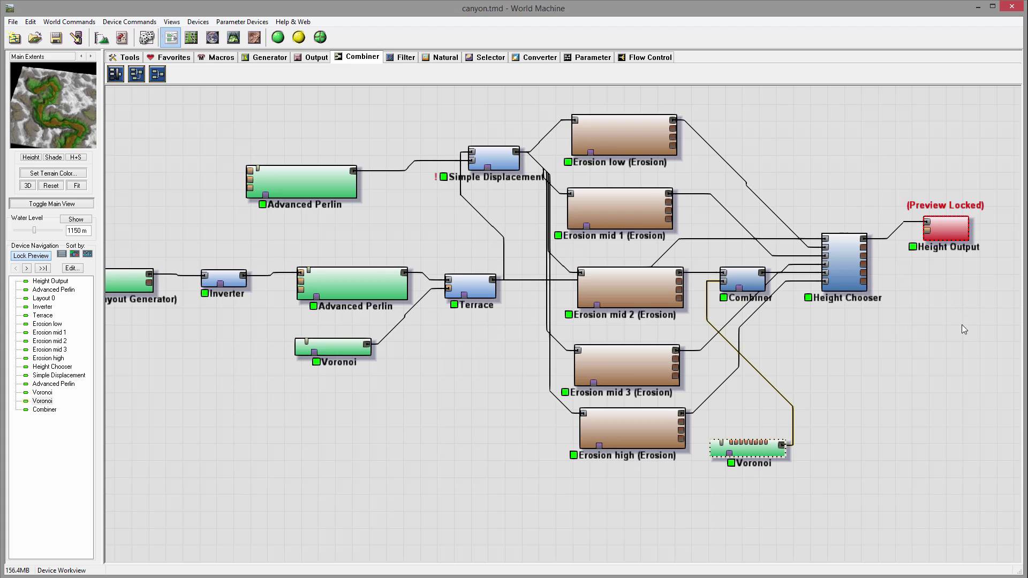
right_drag(962, 324, 730, 329)
drag(758, 252, 949, 253)
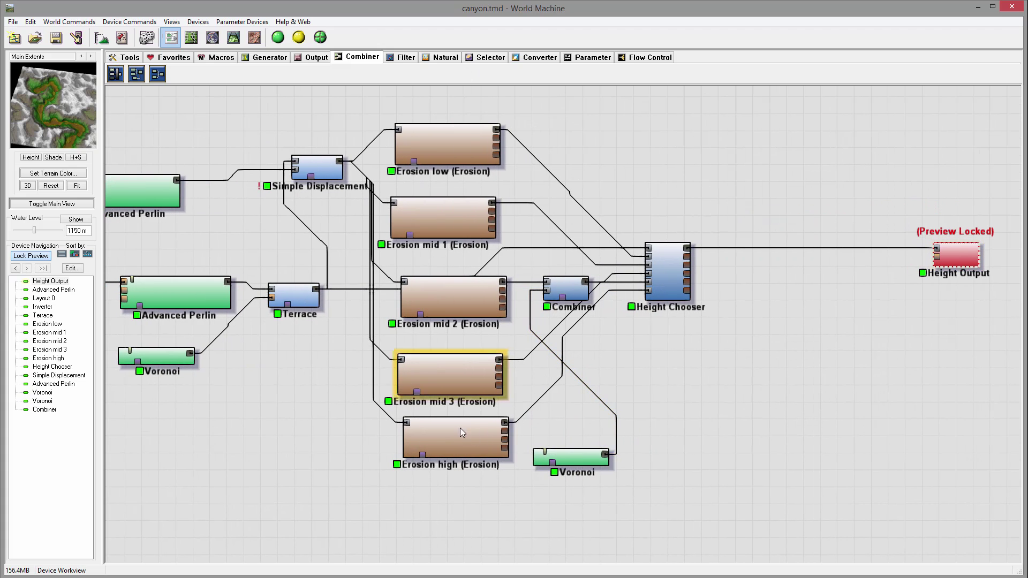